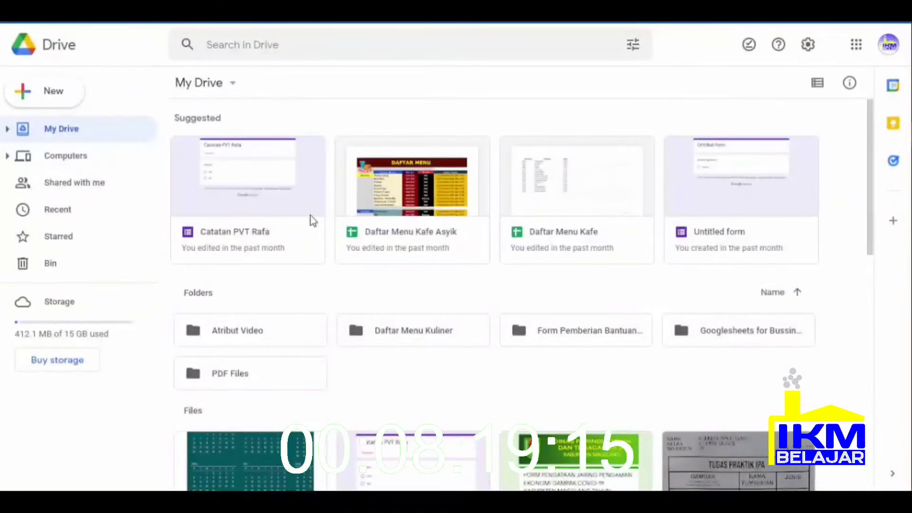
Create a new folder named LATIHAN DAFTAR MENU KAFE in My Drive.
left_click(53, 94)
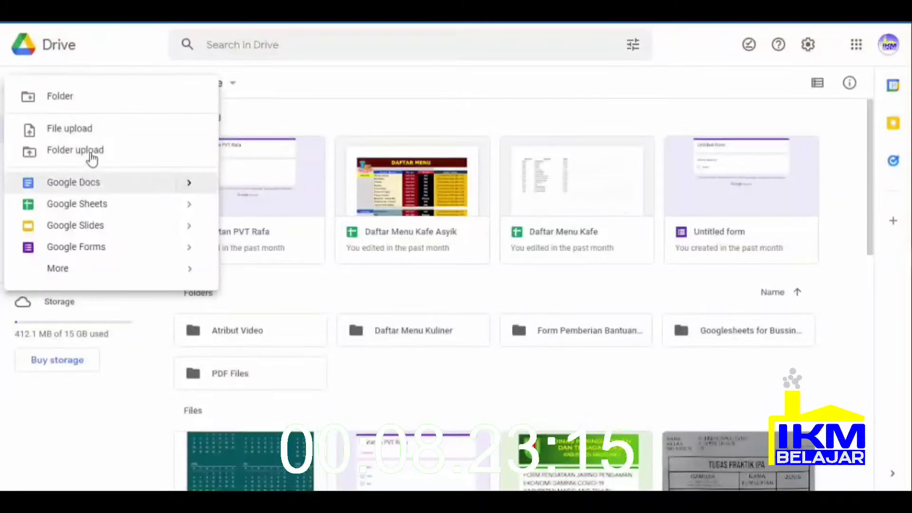
left_click(92, 95)
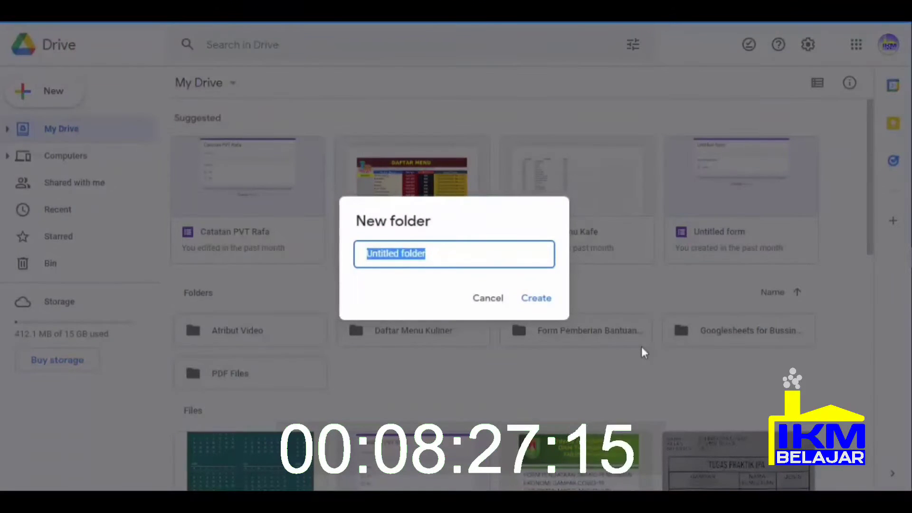
type("TES")
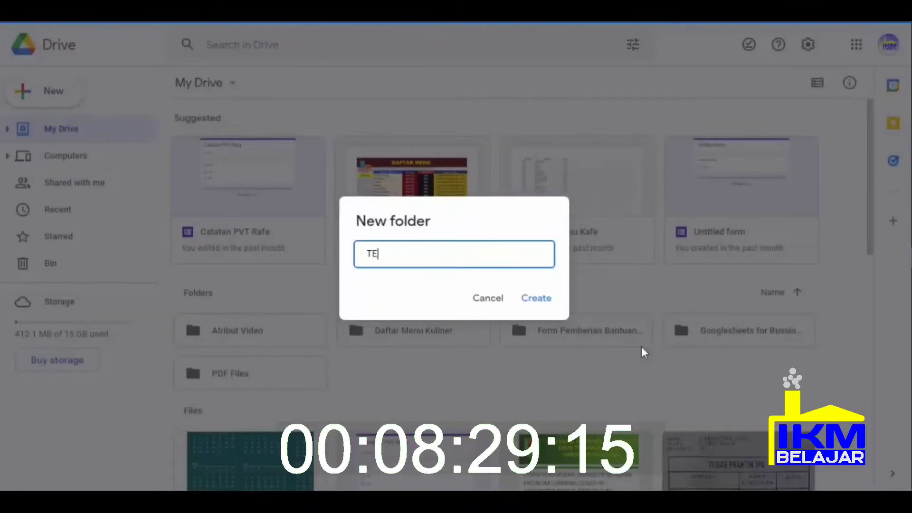
key("BackSpace")
key("BackSpace")
key("BackSpace")
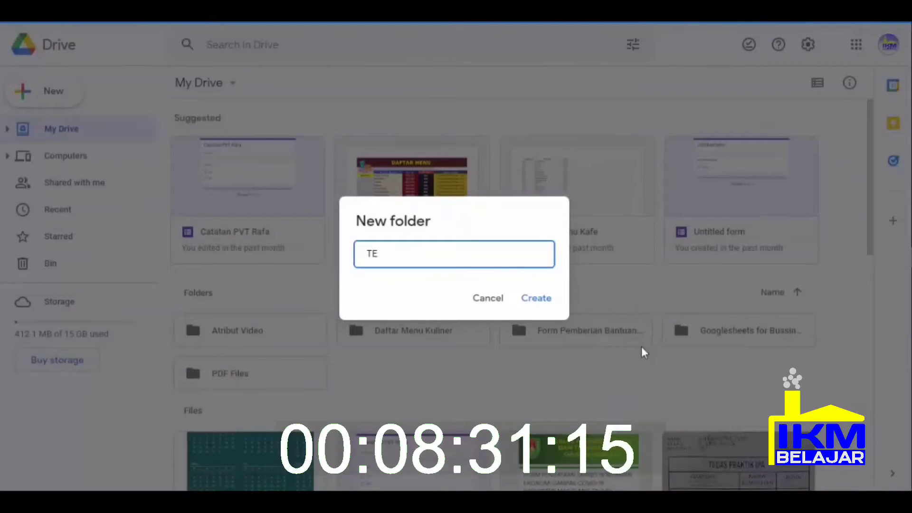
type("LATI")
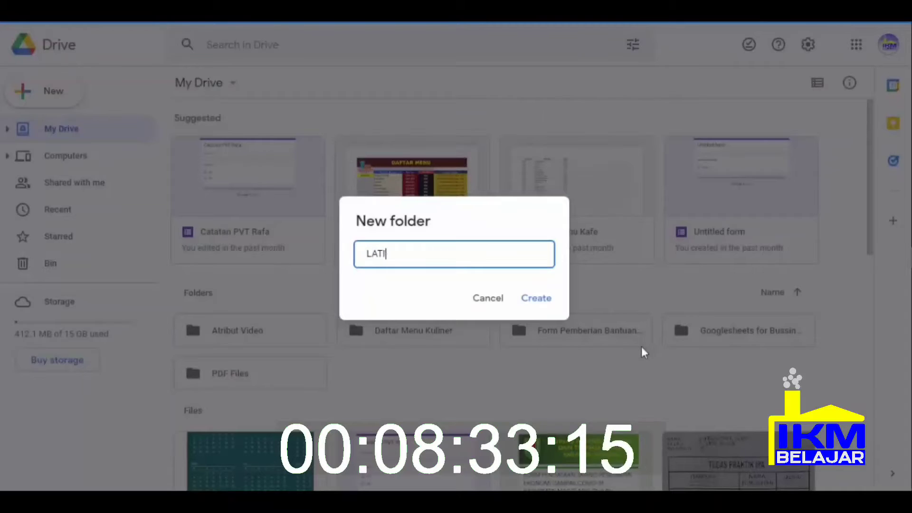
type("HAN DAFTAR")
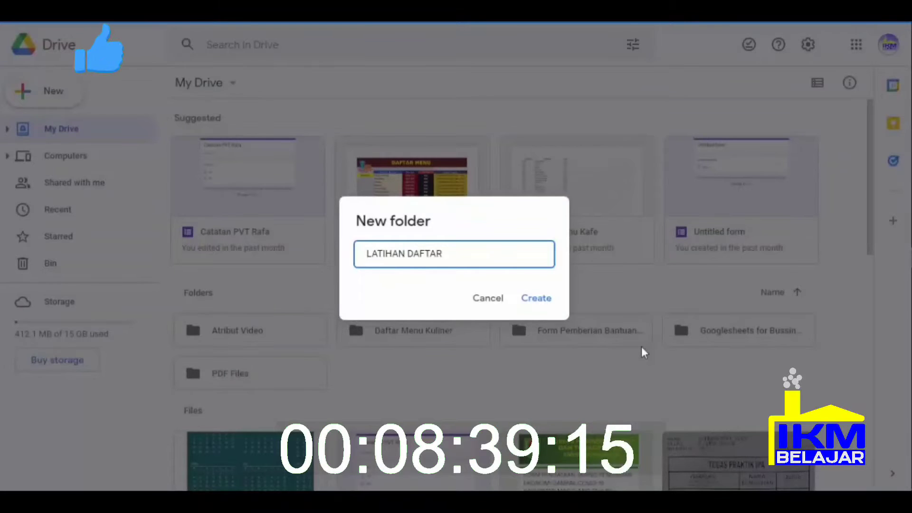
type(" MENU")
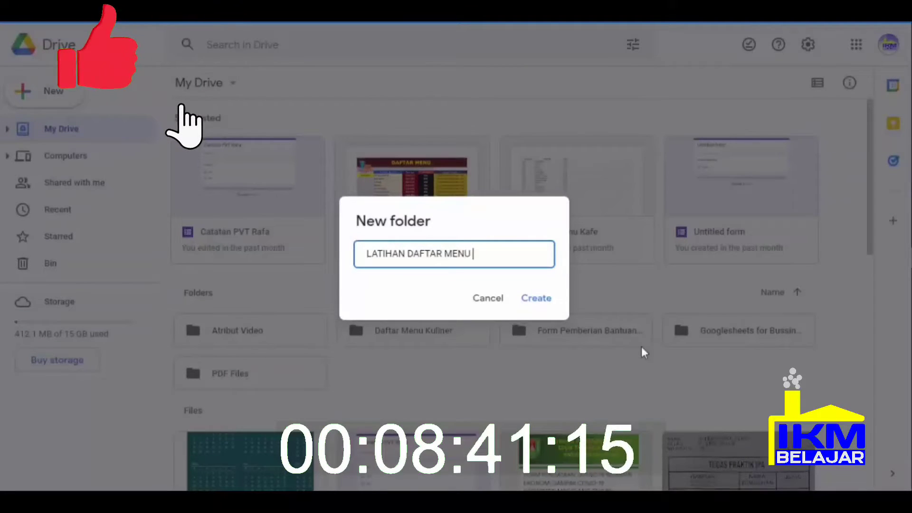
type(" KAFE")
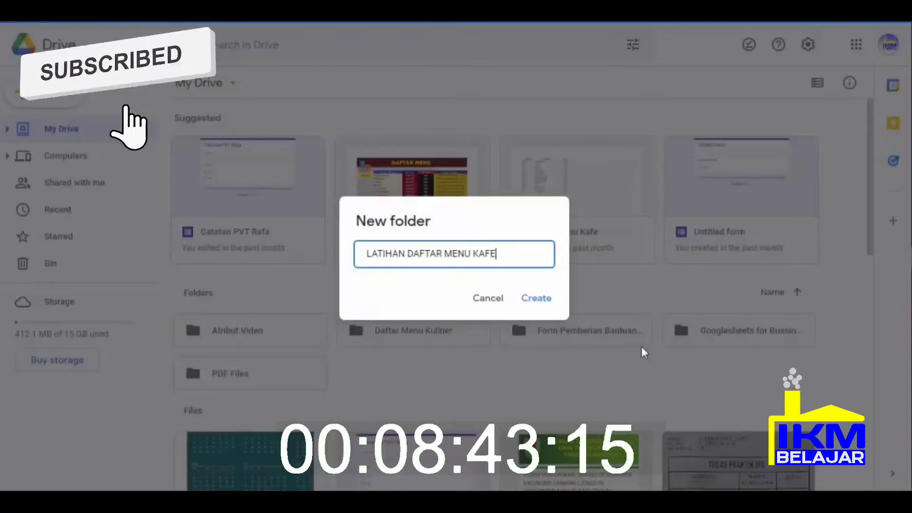
left_click(546, 304)
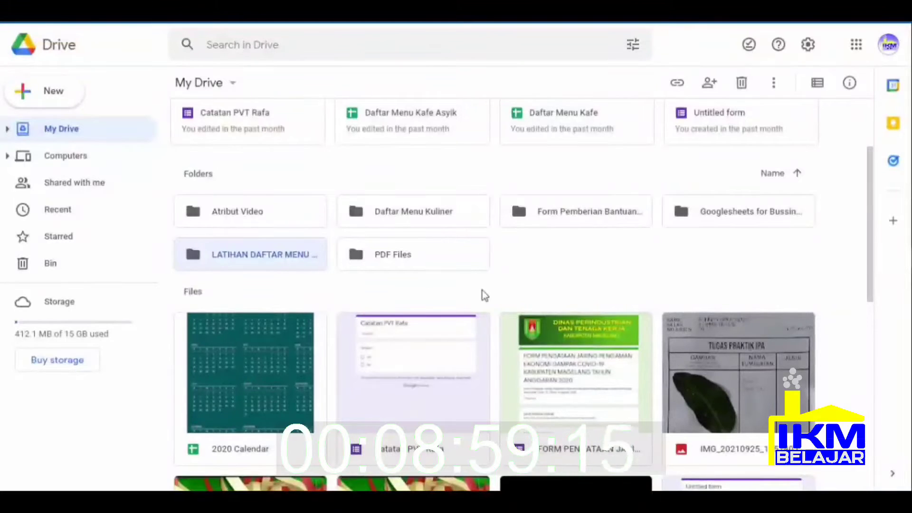
Create a blank Google Sheets spreadsheet inside the LATIHAN DAFTAR MENU KAFE folder and name it RESPON UPDATE MENU.
double_click(266, 263)
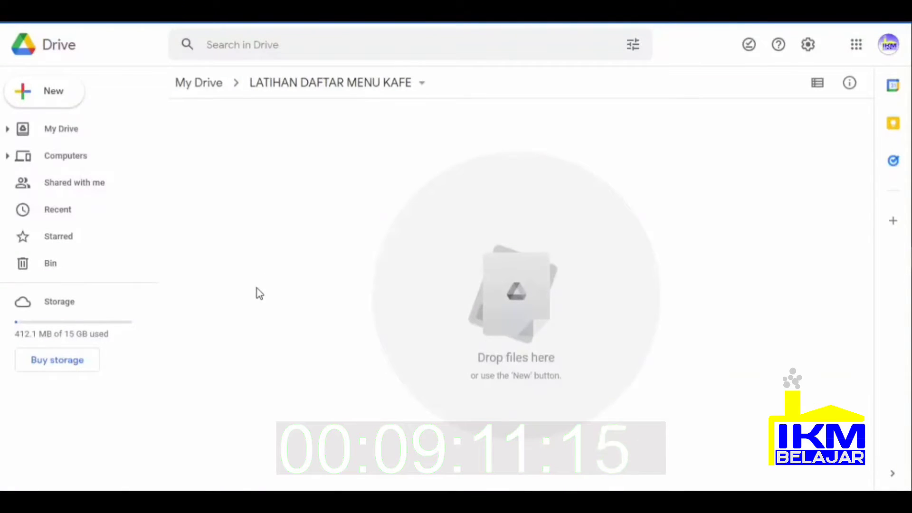
left_click(55, 95)
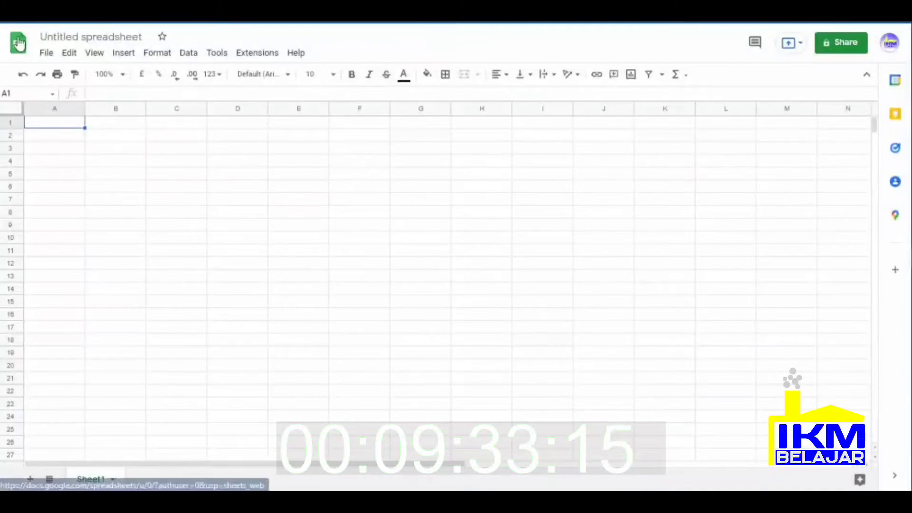
left_click(122, 36)
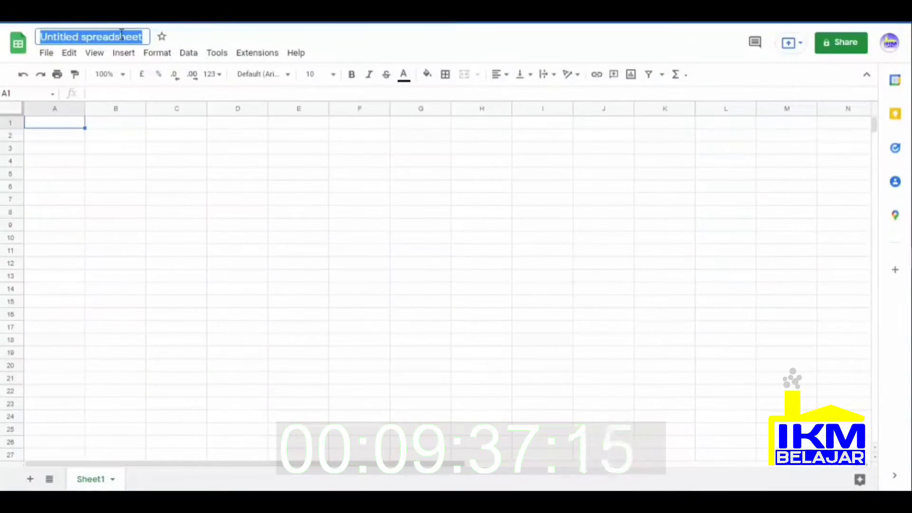
type("RE")
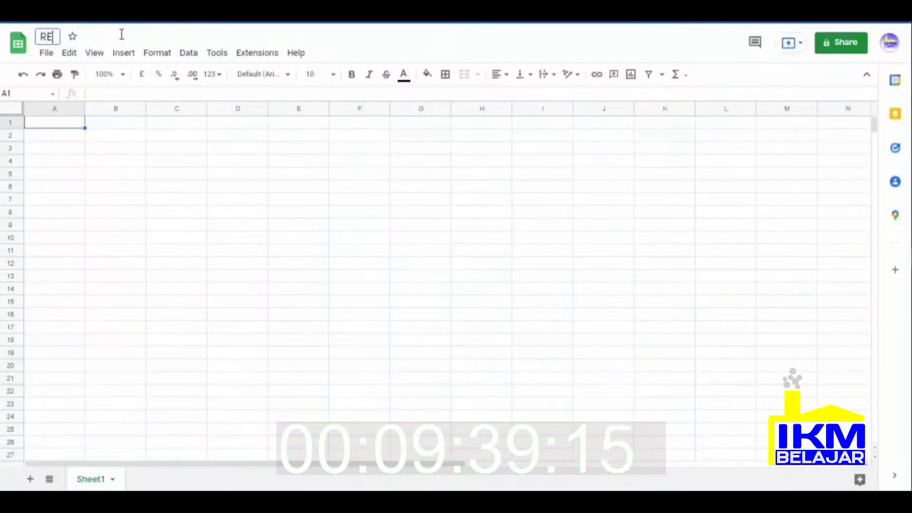
type("SPON")
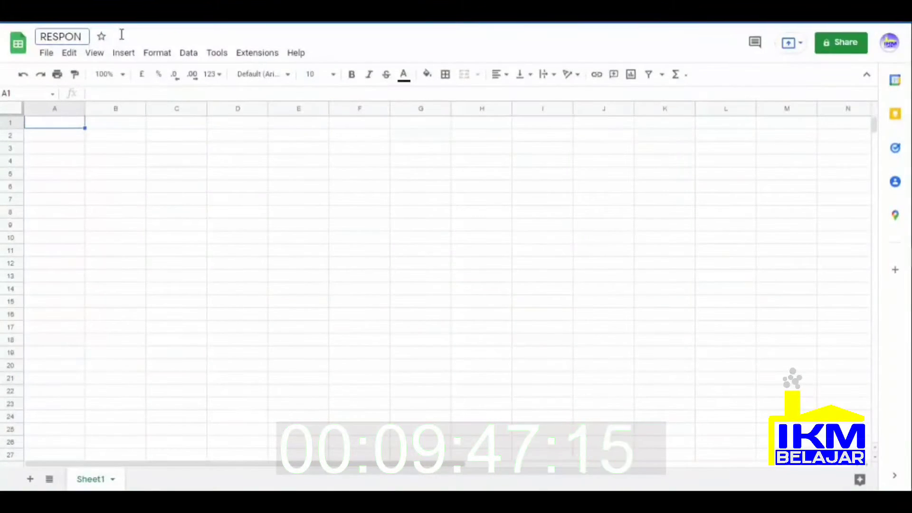
type("U")
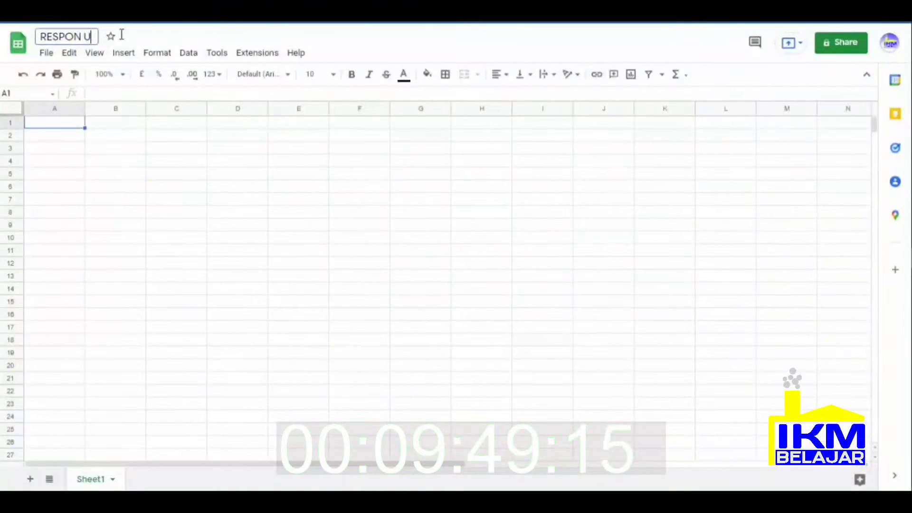
type("PDATE")
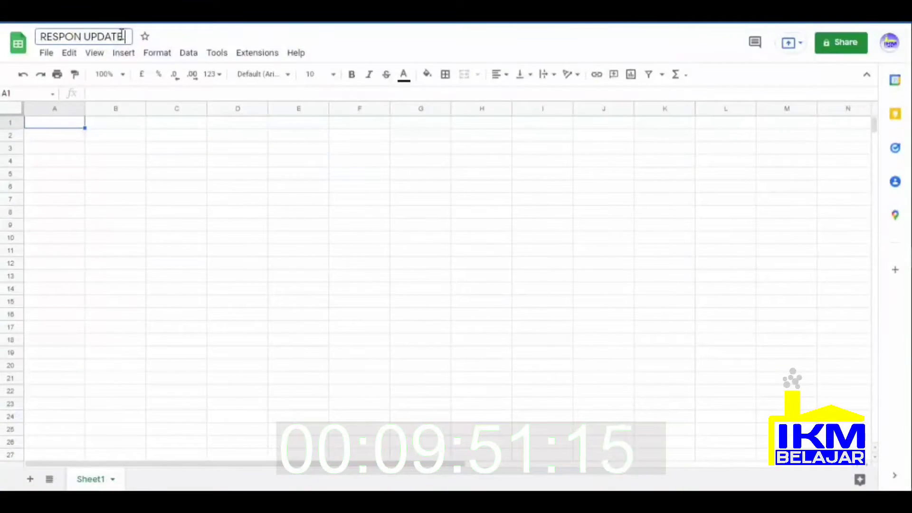
type(" MENU")
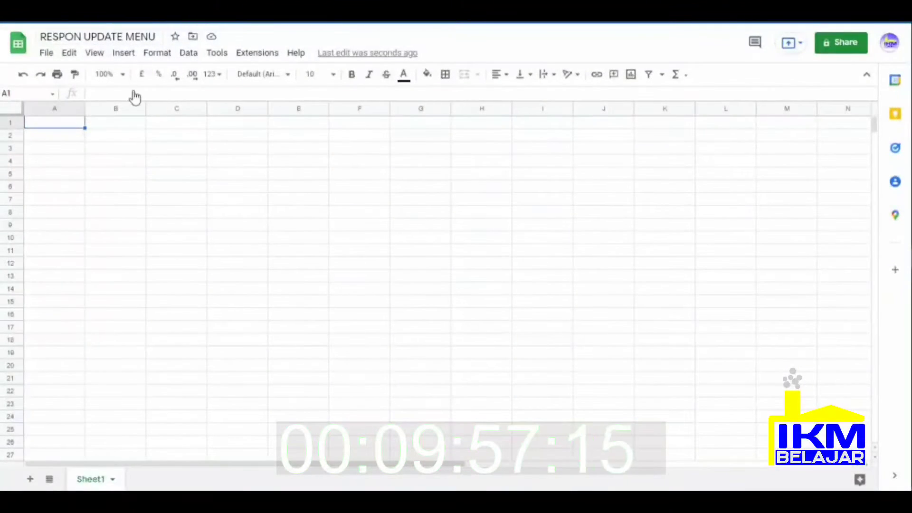
left_click(144, 224)
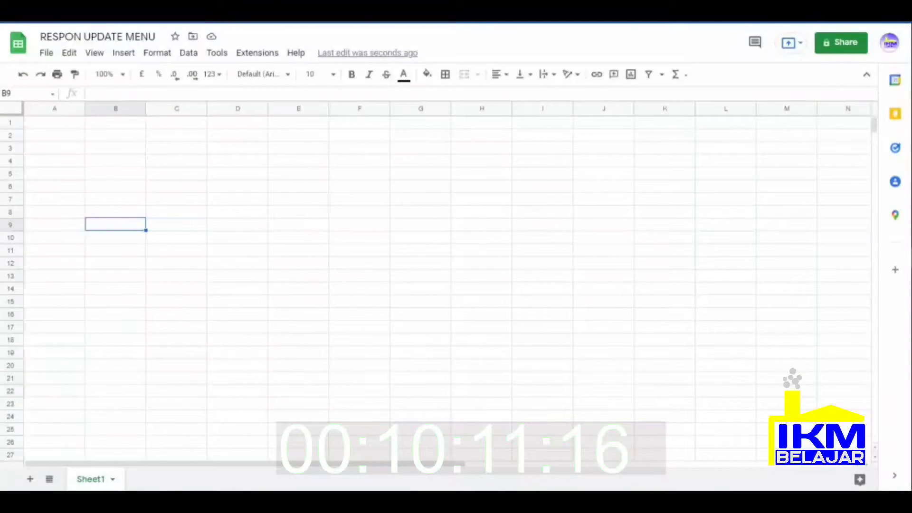
Switch to the Excel workbook and copy the menu table with KATEGORI, DESKRIPSI and HARGA columns, range A1:C16.
mouse_move(893, 259)
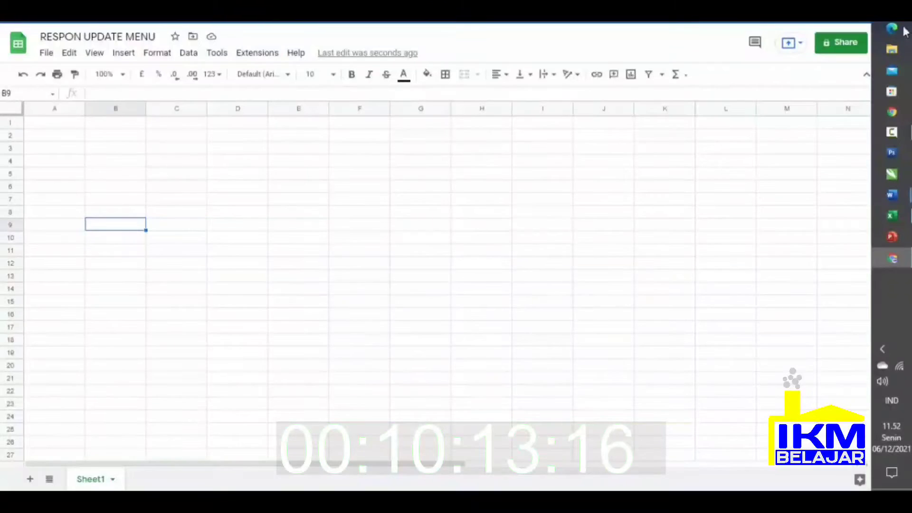
left_click(896, 219)
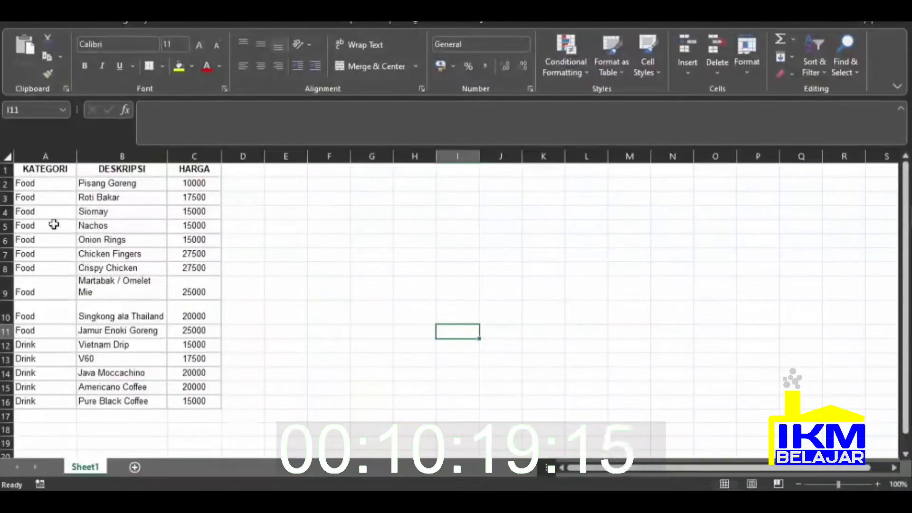
left_click(43, 171)
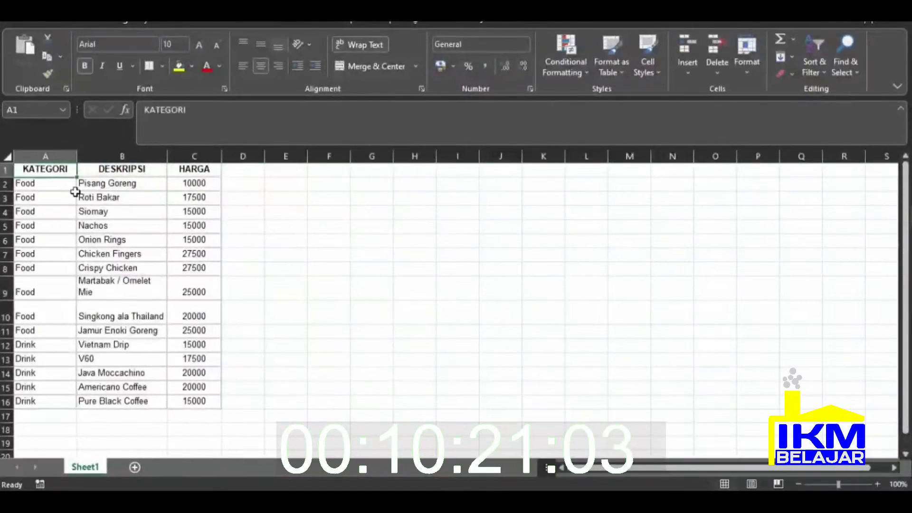
left_click(142, 171)
left_click(201, 172)
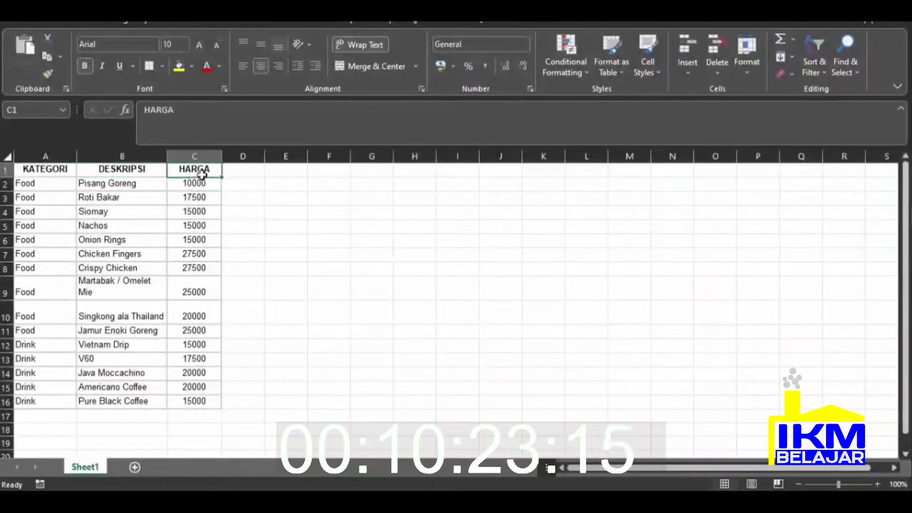
left_click_drag(25, 168, 182, 403)
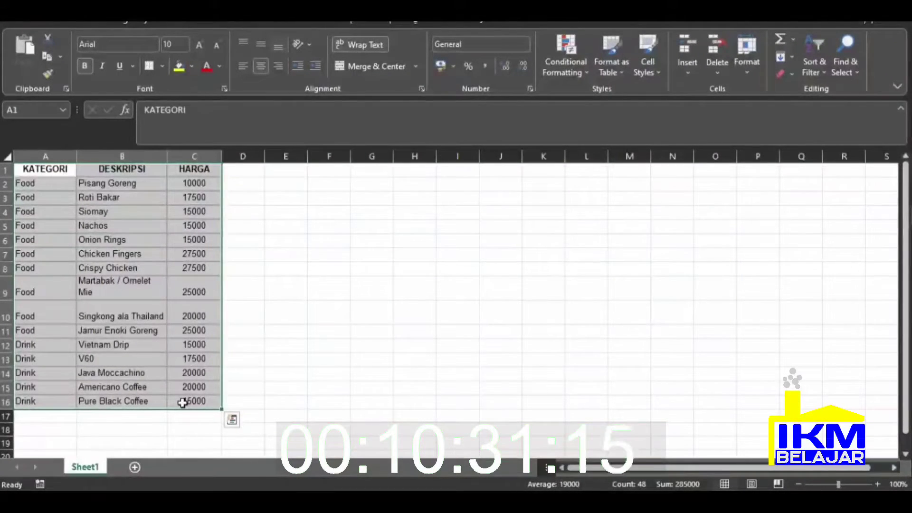
right_click(116, 293)
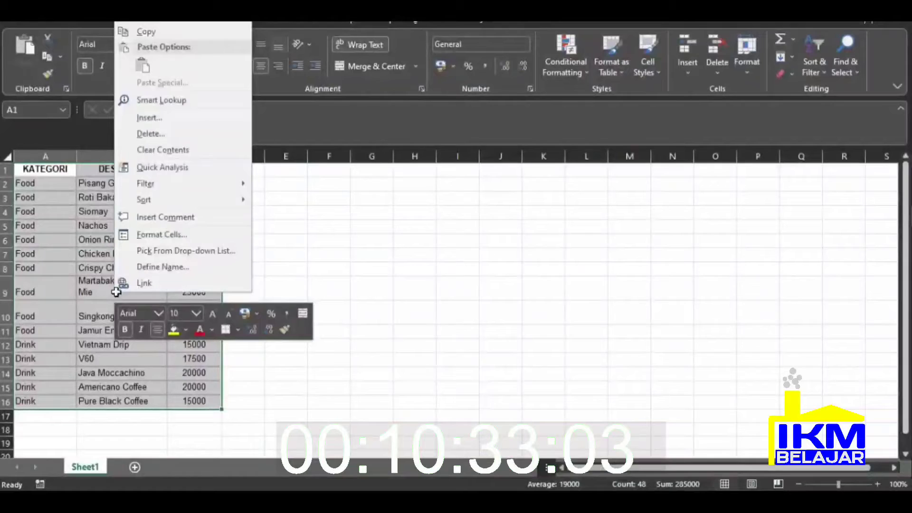
left_click(210, 32)
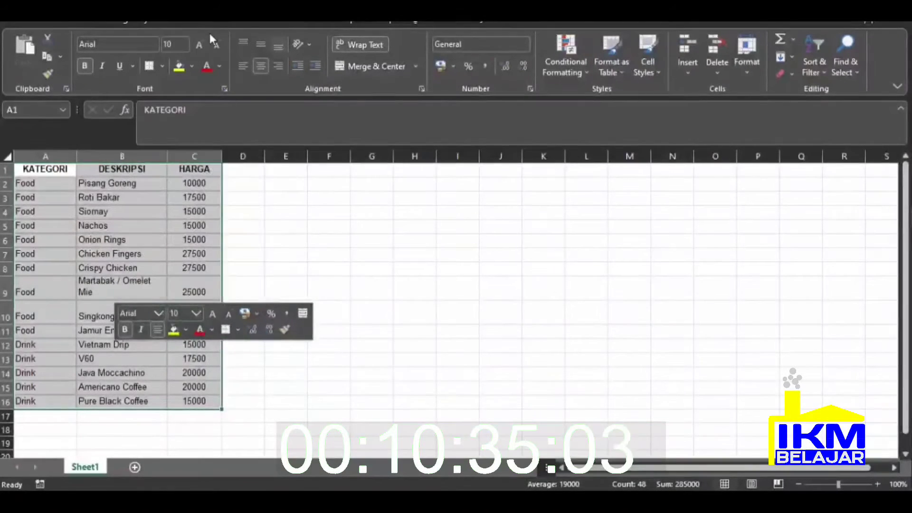
left_click(341, 285)
Switch back to the RESPON UPDATE MENU spreadsheet in Google Sheets and rename Sheet1 as DATAMENU.
mouse_move(905, 263)
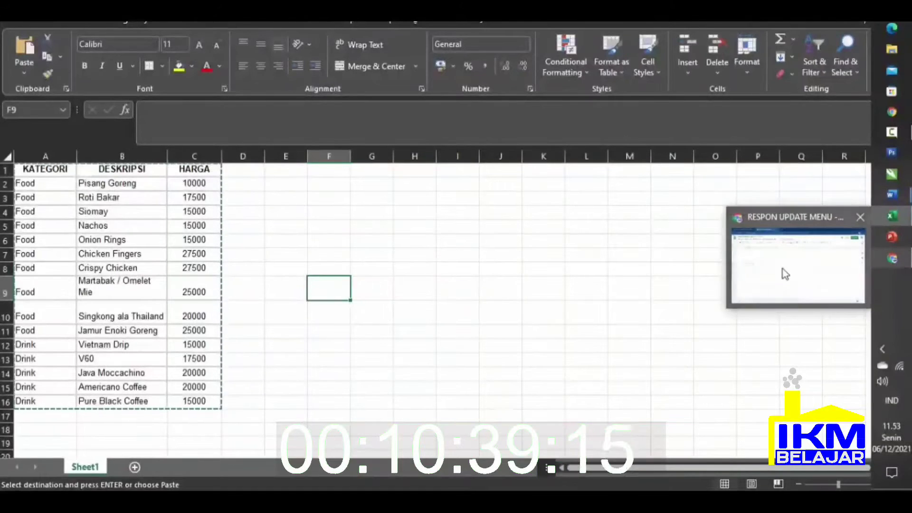
left_click(785, 274)
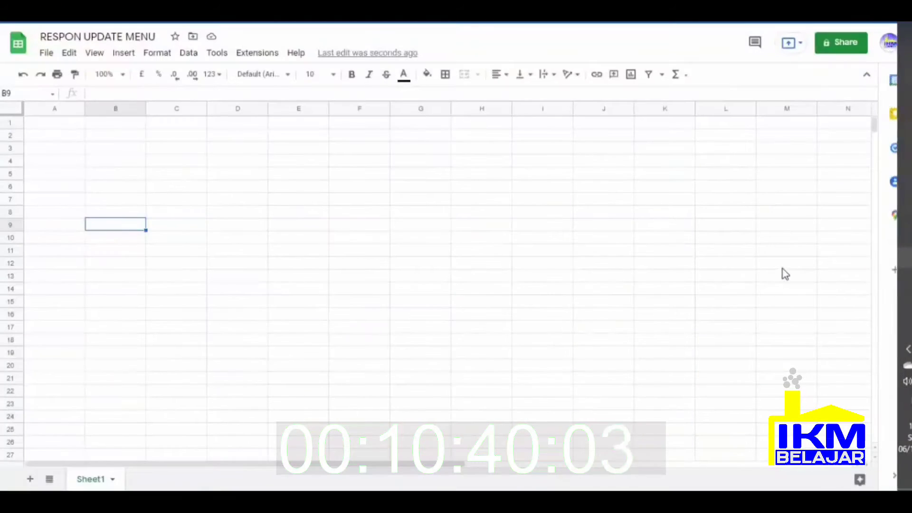
double_click(97, 481)
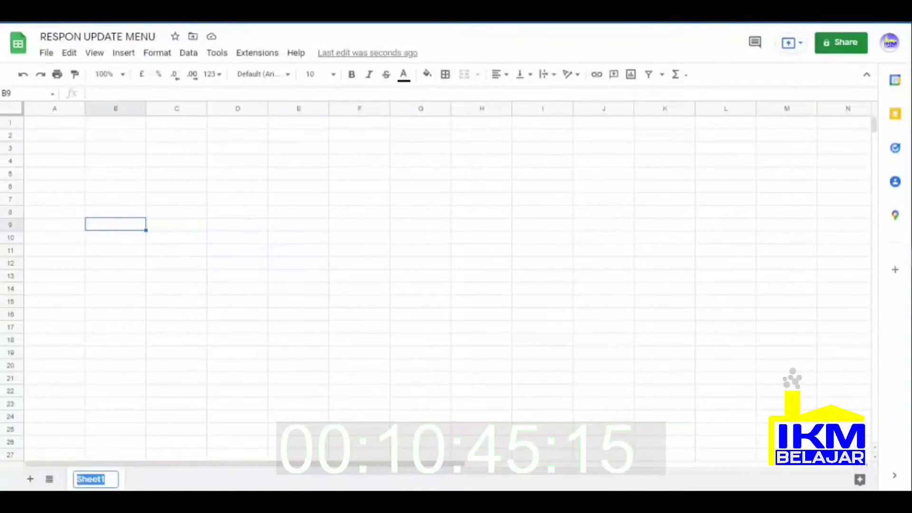
type("DA")
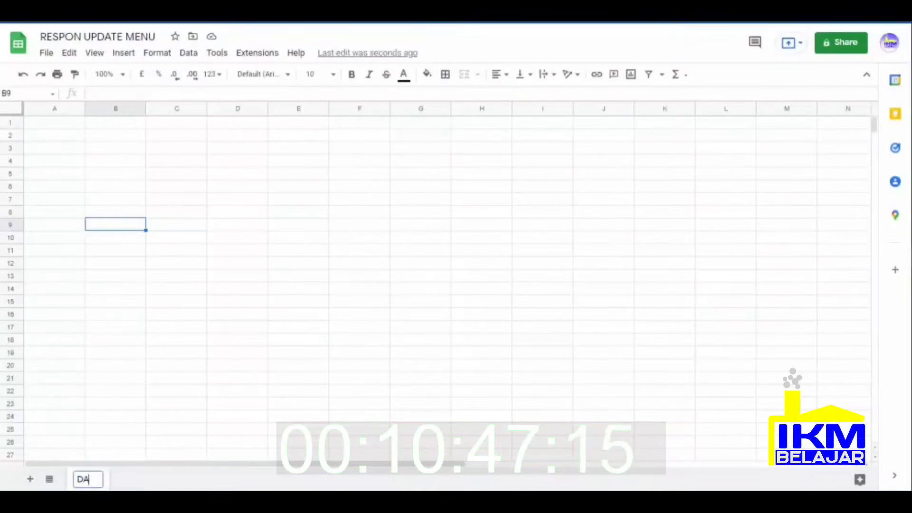
type("TA MENNU")
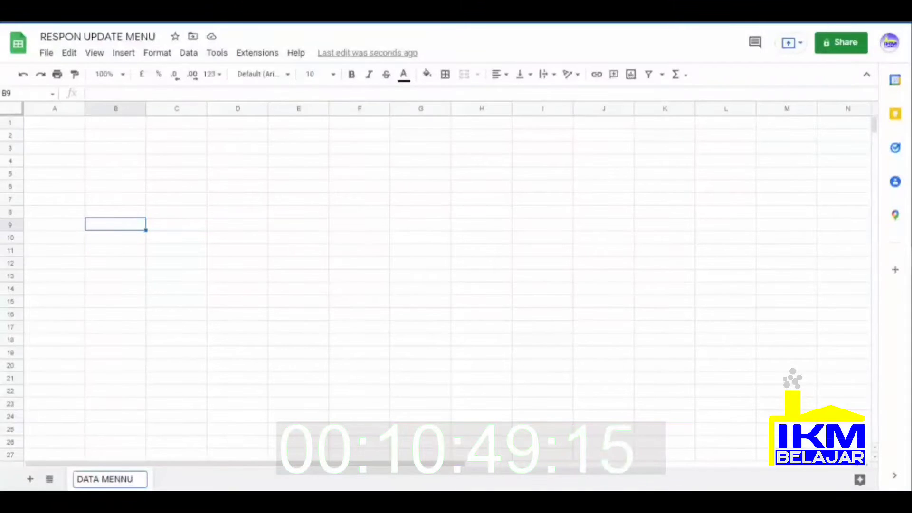
key("BackSpace")
key("BackSpace")
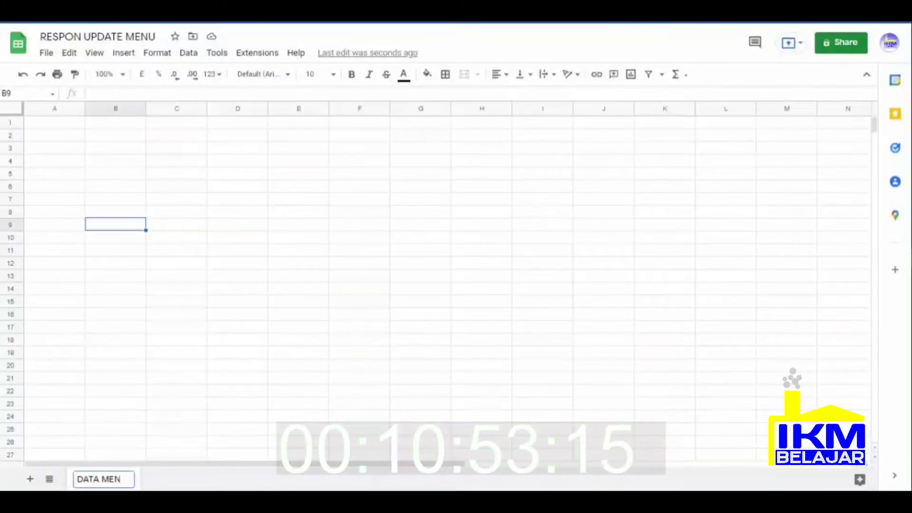
key("BackSpace")
key("BackSpace")
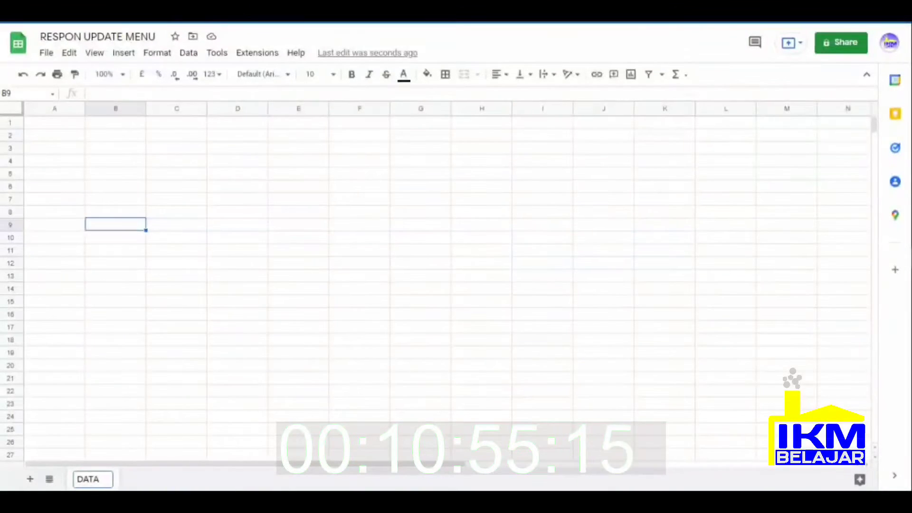
type("MENU")
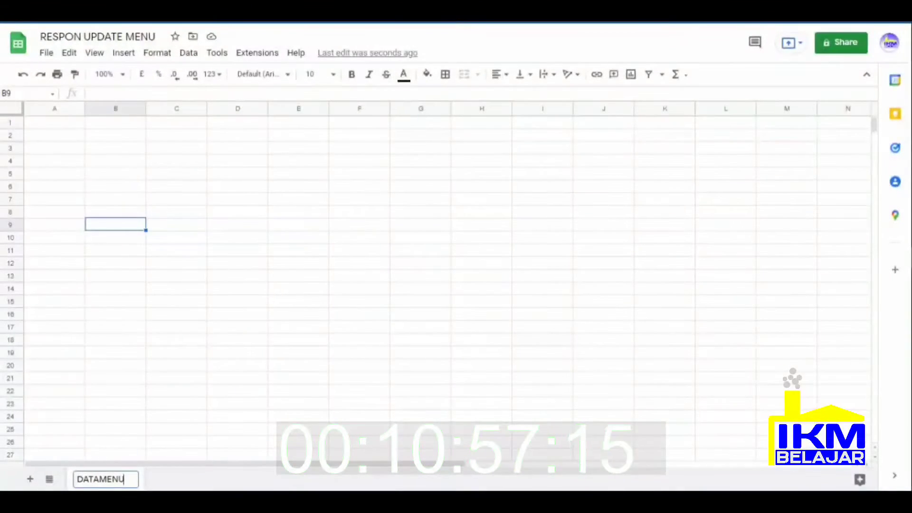
key("Return")
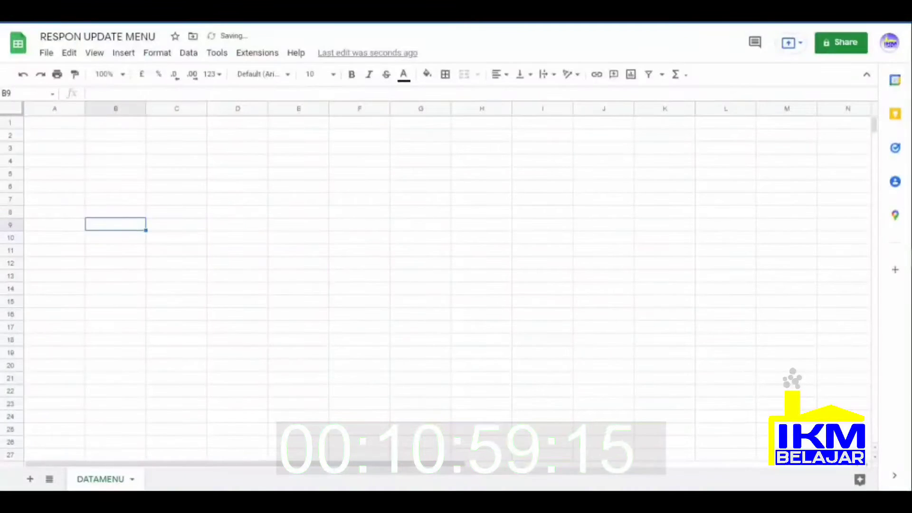
Paste the copied menu table into the DATAMENU sheet starting at cell A1.
left_click(69, 126)
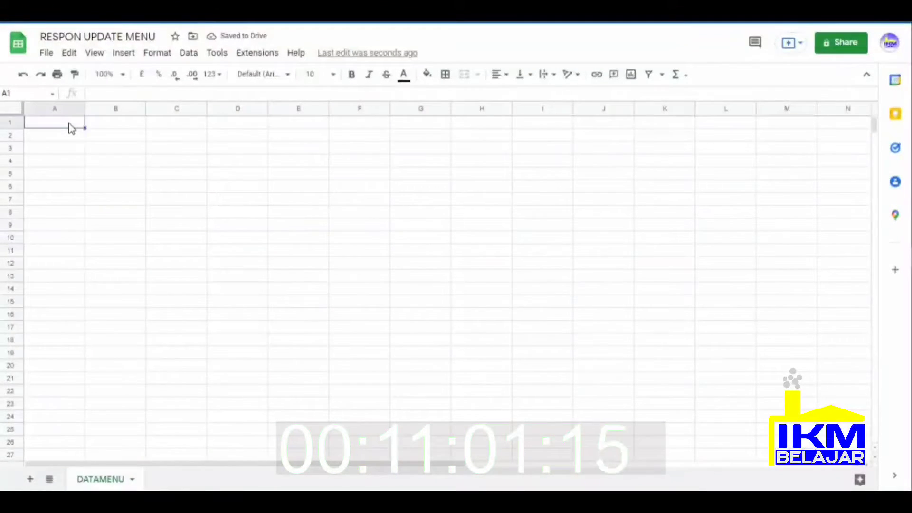
right_click(70, 127)
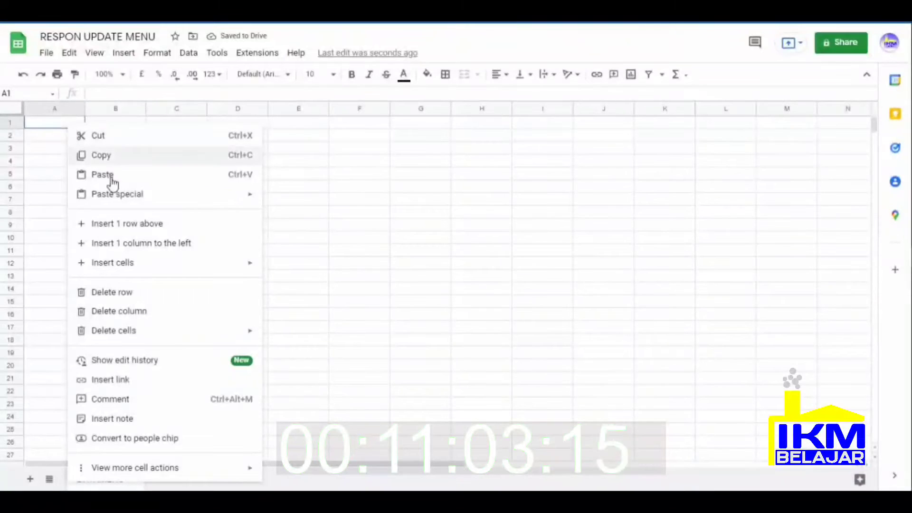
mouse_move(252, 204)
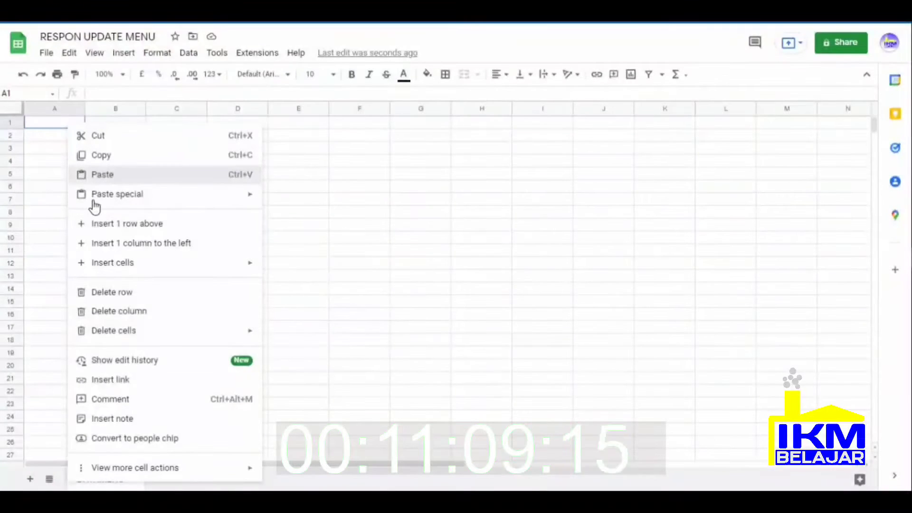
left_click(129, 181)
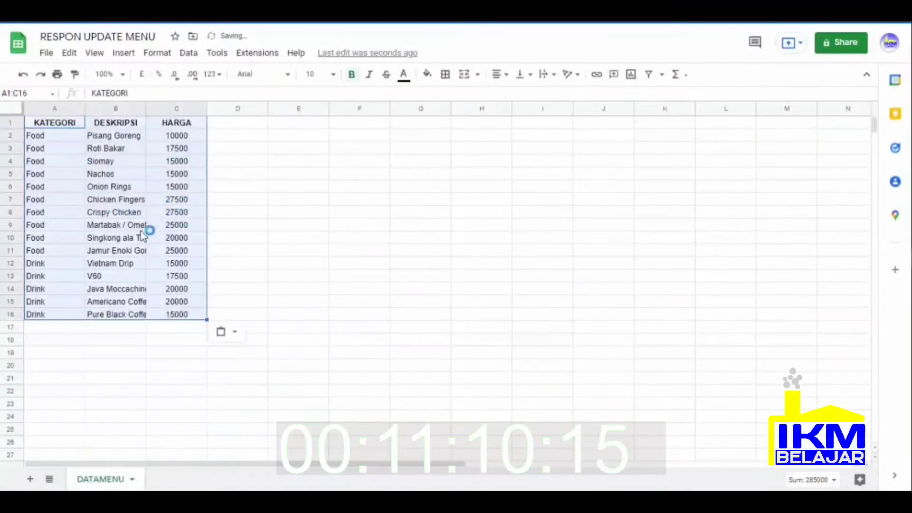
left_click(227, 369)
left_click(449, 293)
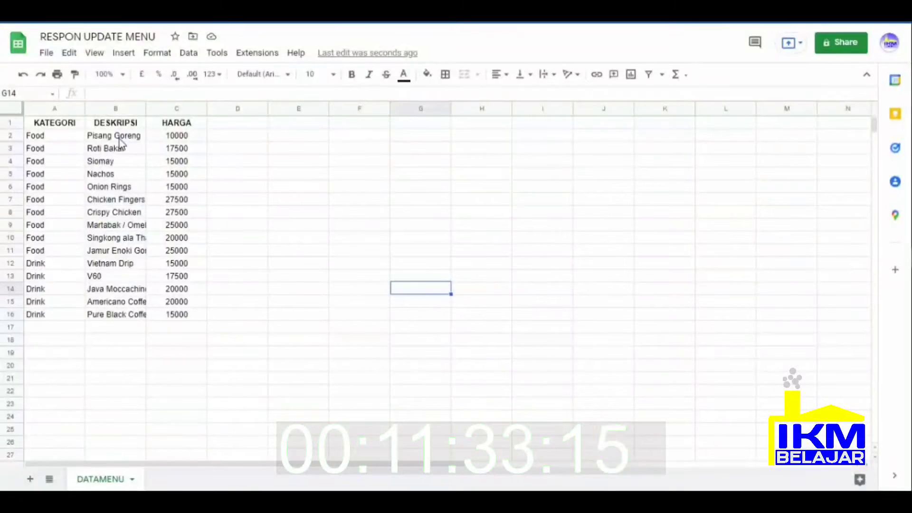
Change the DESKRIPSI header in cell B1 to NAMA MENU.
left_click(137, 125)
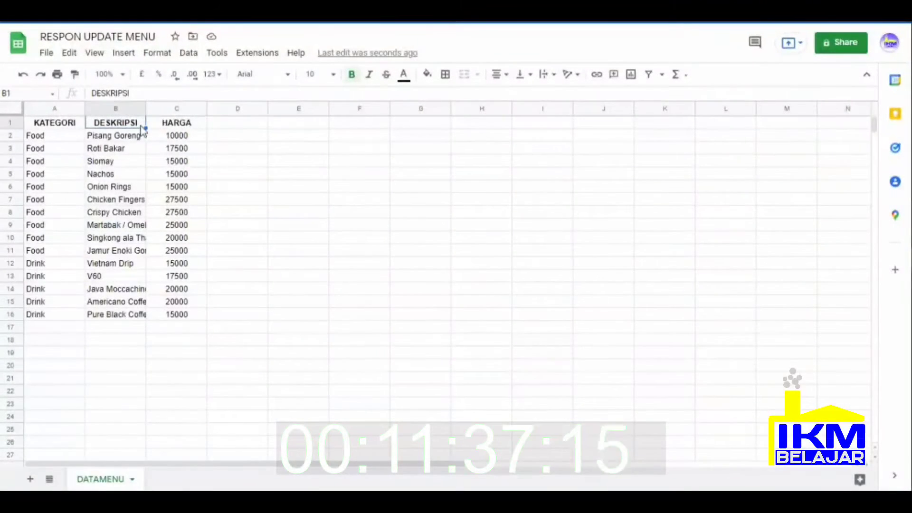
type("NAMAMENU")
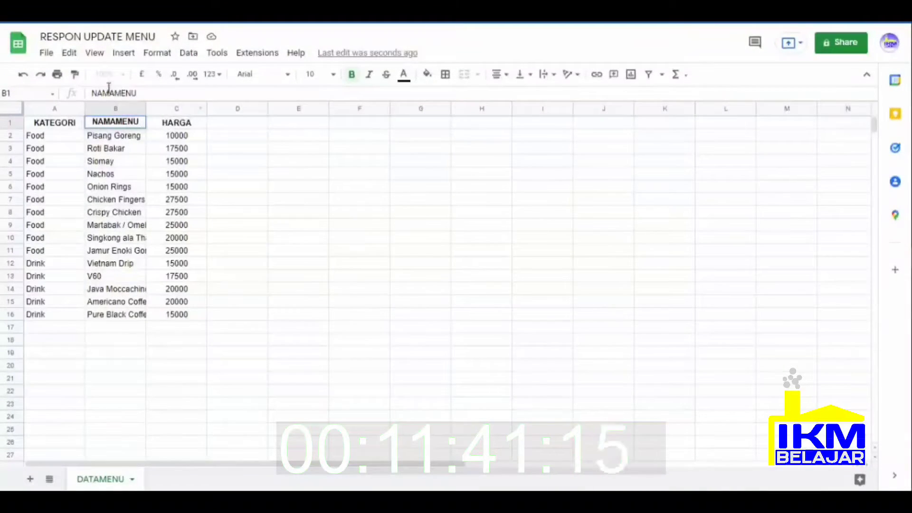
key("Return")
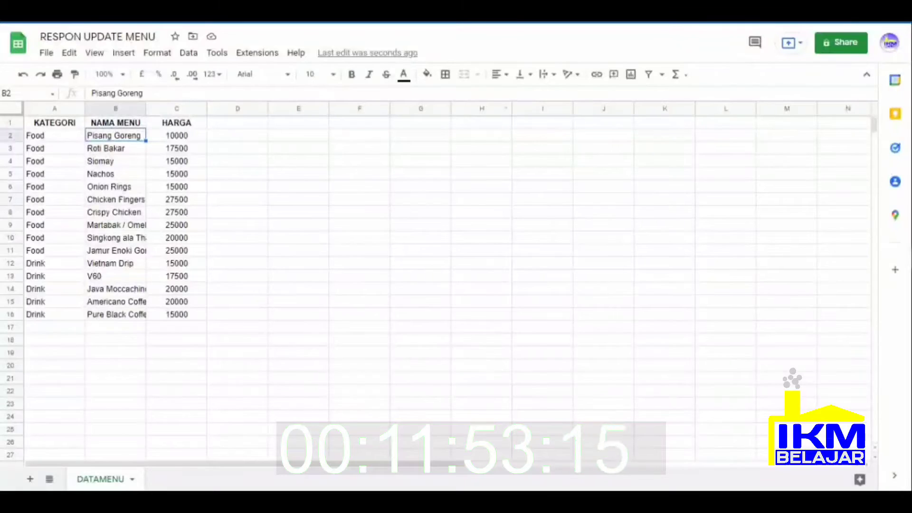
Switch to the LATIHAN DAFTAR MENU KAFE folder in Google Drive and create a blank Google Form there.
mouse_move(892, 259)
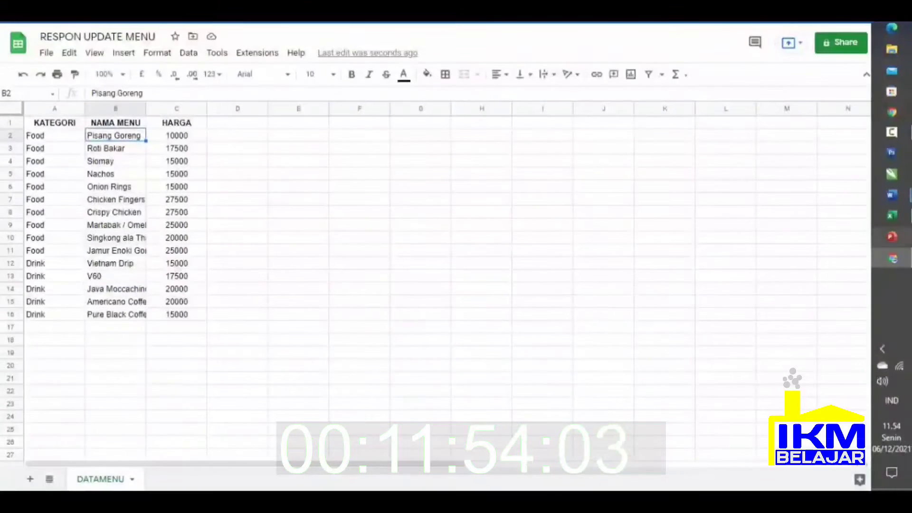
left_click(896, 260)
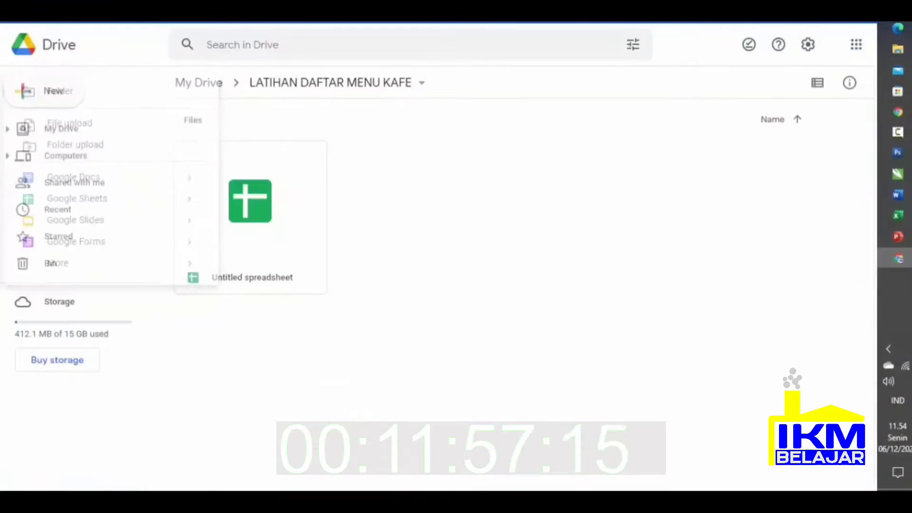
left_click(58, 99)
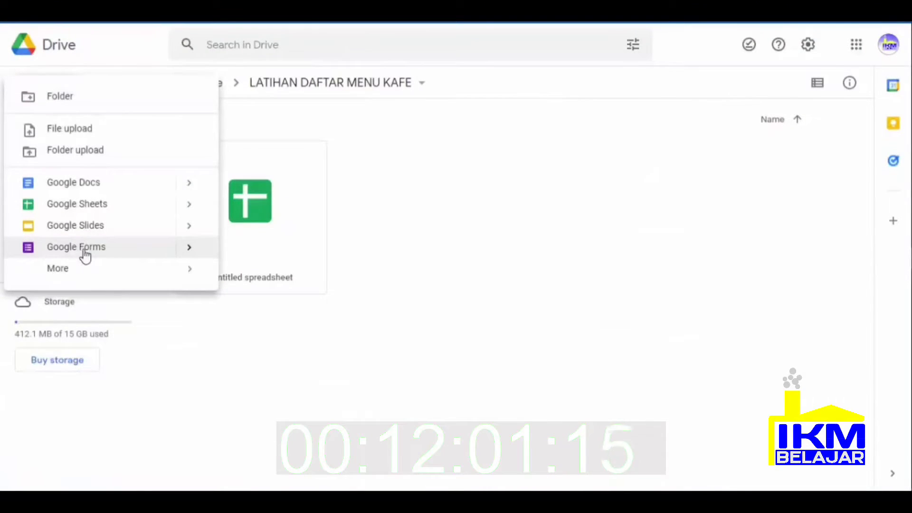
left_click(85, 256)
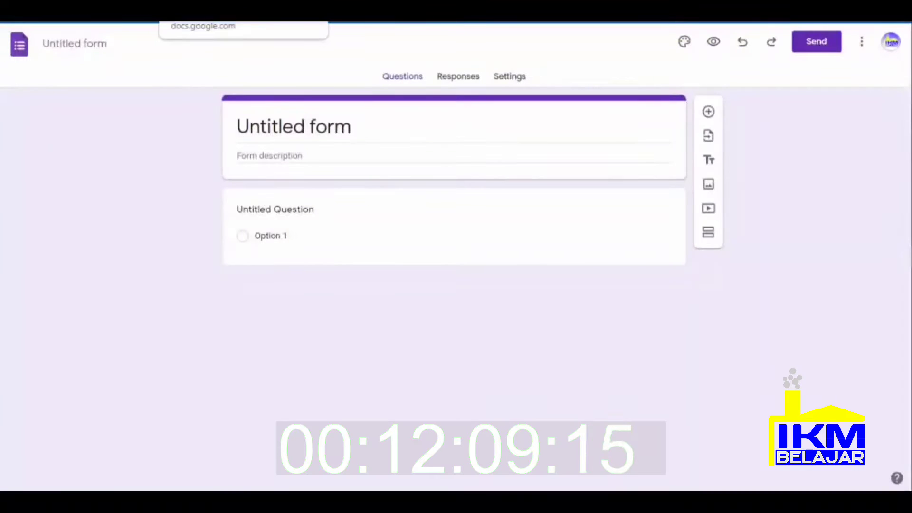
Title the form UPDATE MENU and give the form file the same name.
left_click(348, 131)
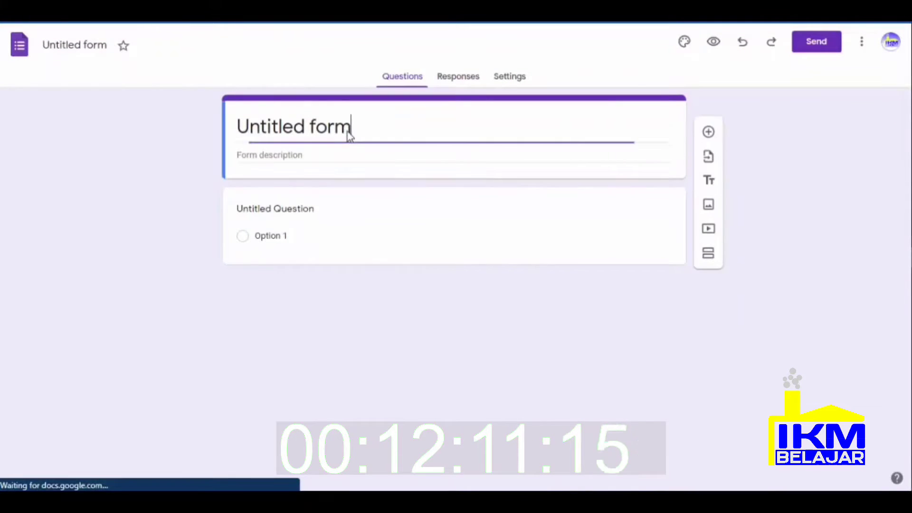
triple_click(226, 126)
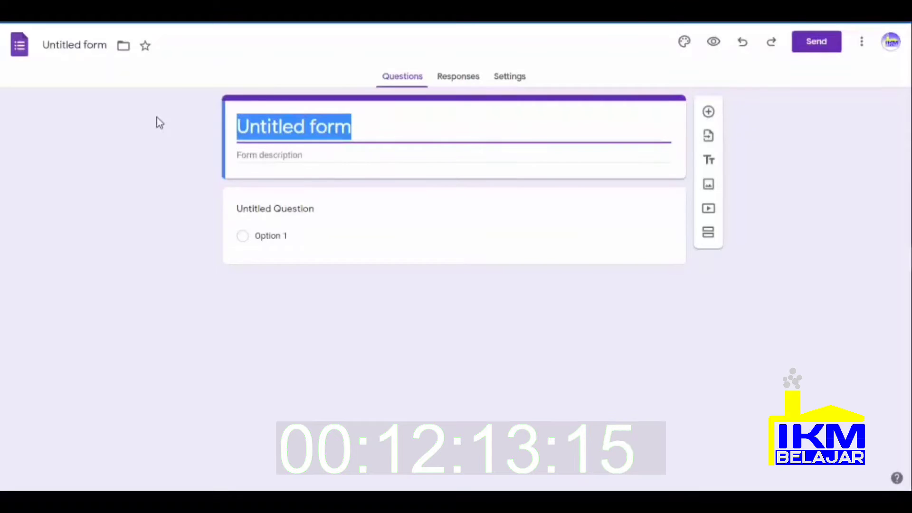
type("U")
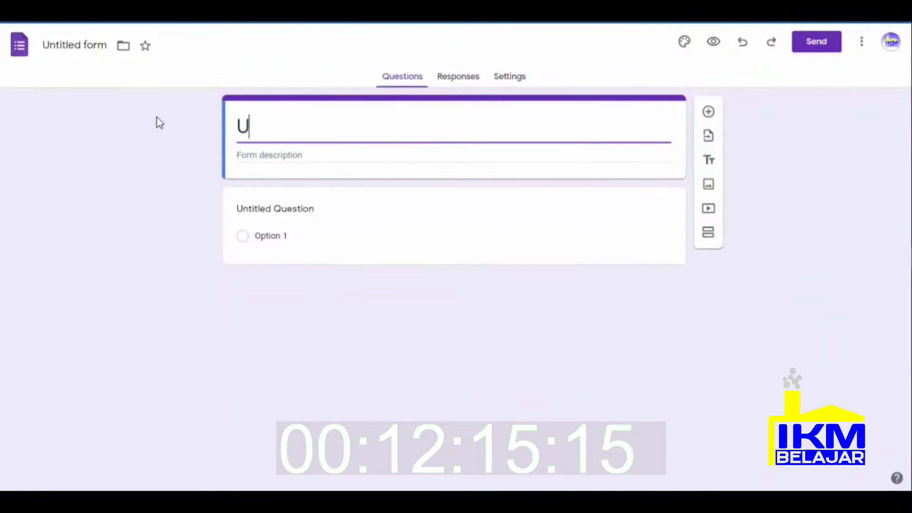
type("PDA")
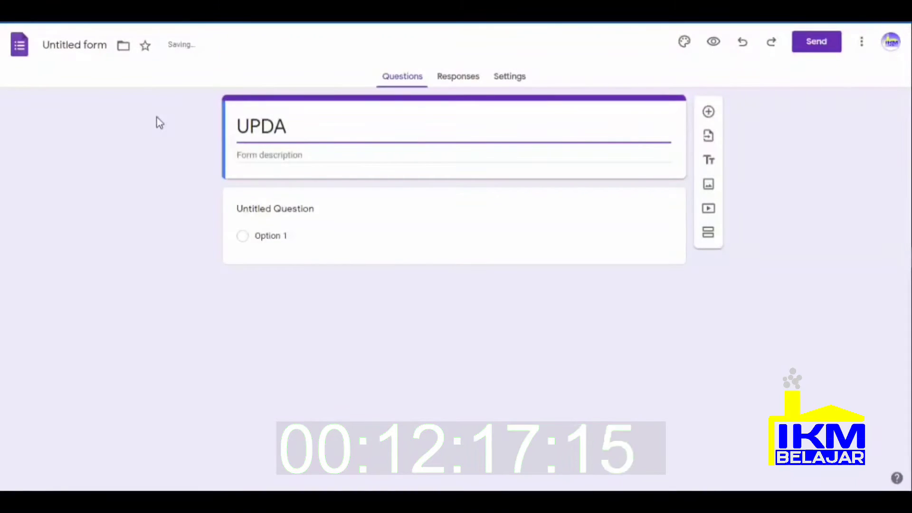
type("TE MENU")
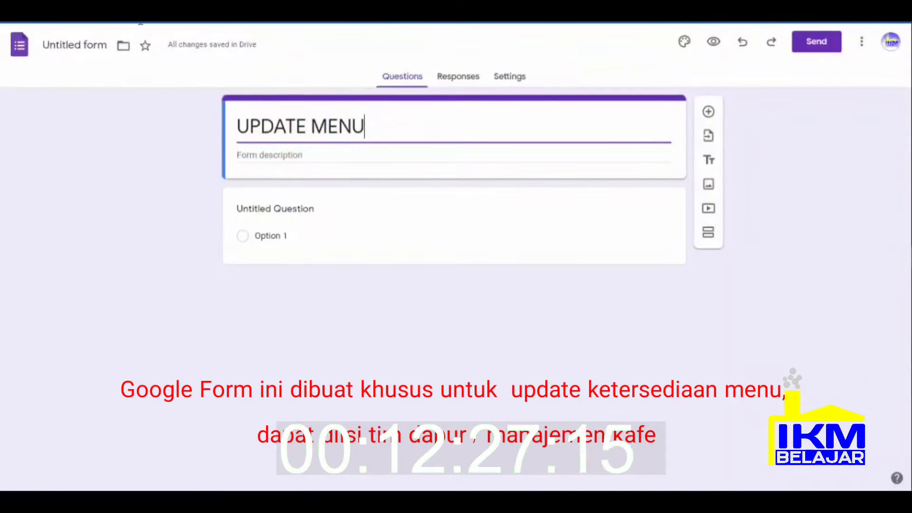
left_click(374, 156)
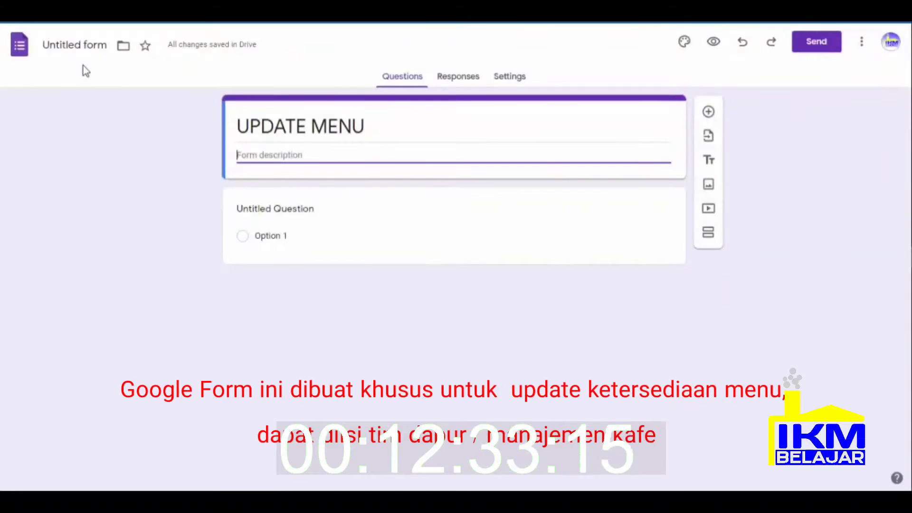
left_click(95, 44)
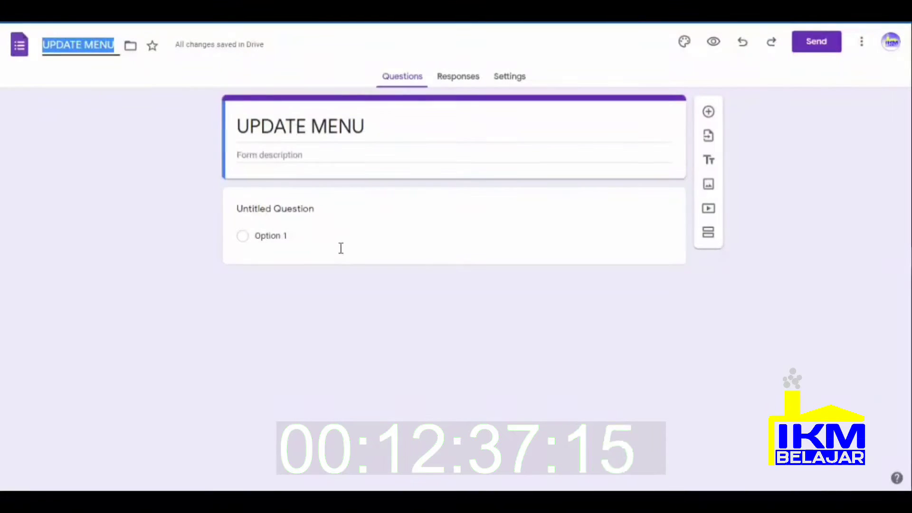
Enter "Form Update Menu Kafe" as the form description.
left_click(352, 209)
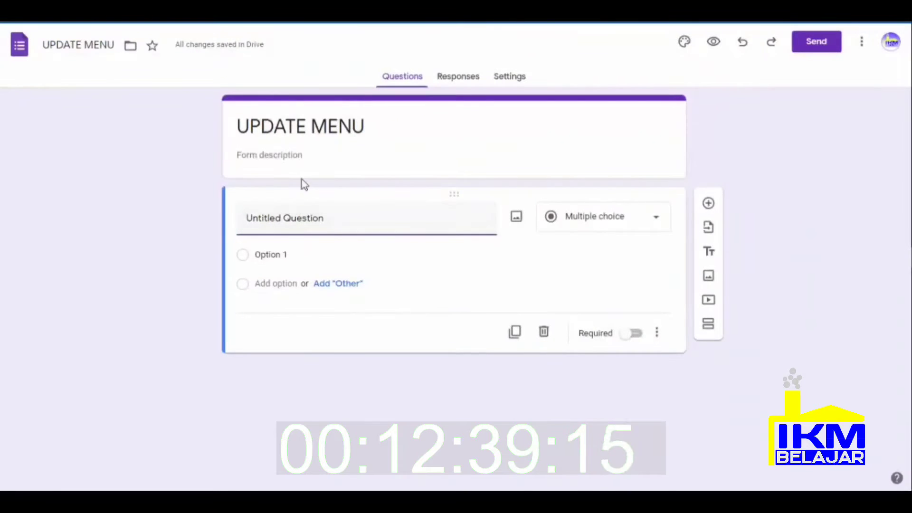
left_click(313, 151)
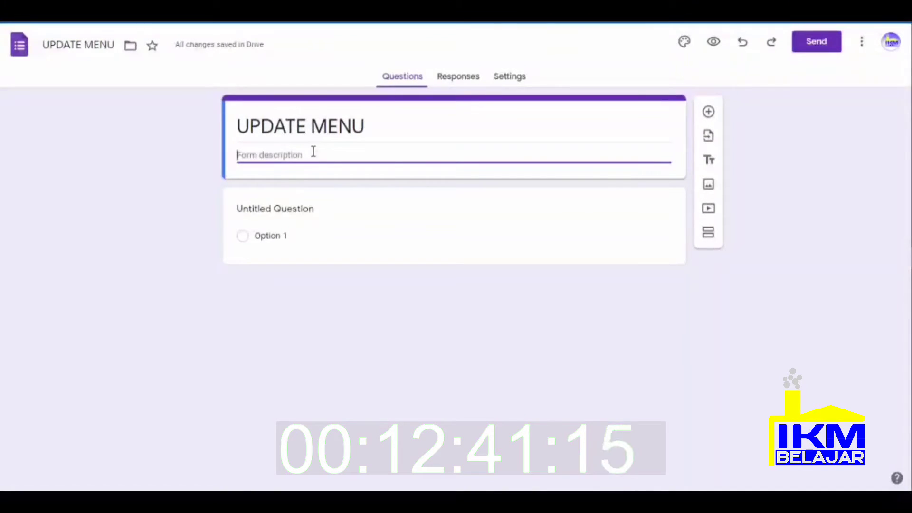
type("Fo")
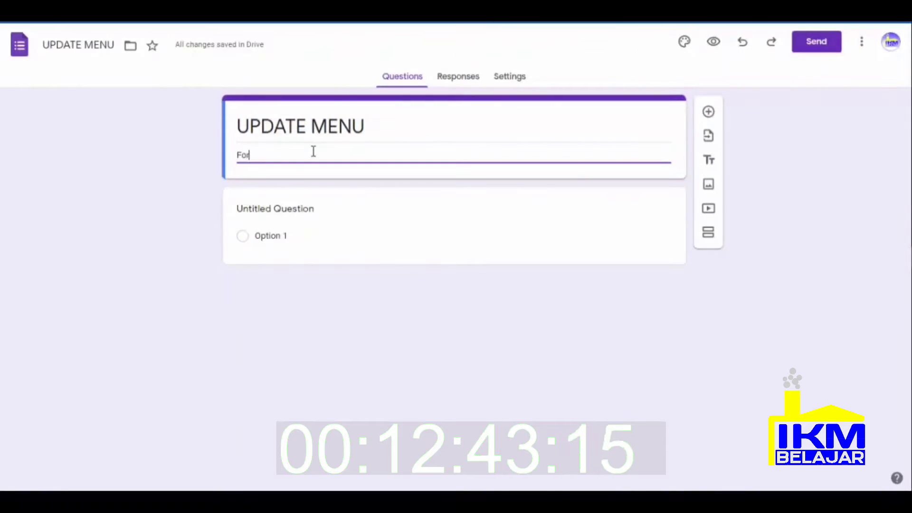
type("rm ")
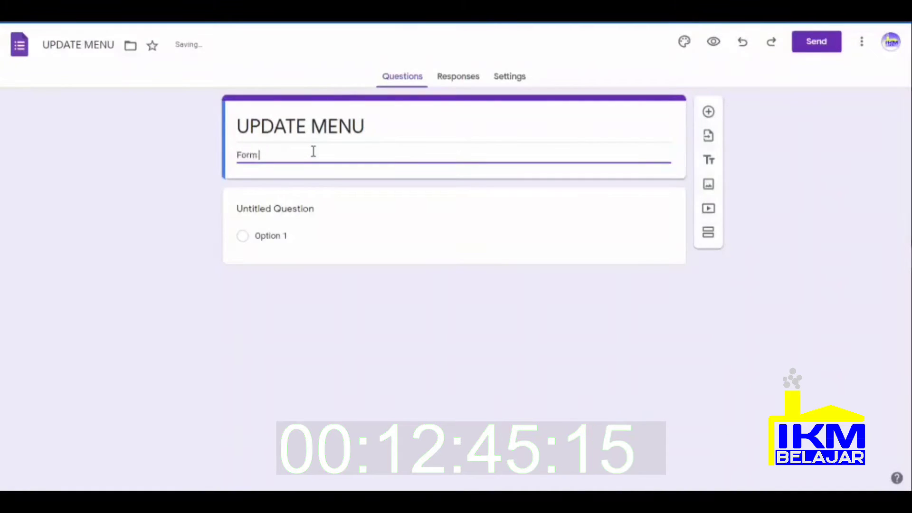
type("Updat")
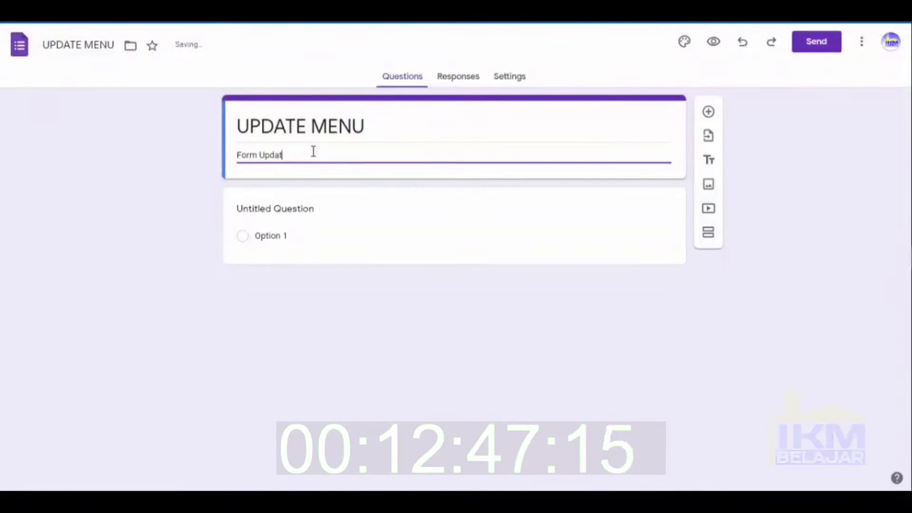
type("e Menu")
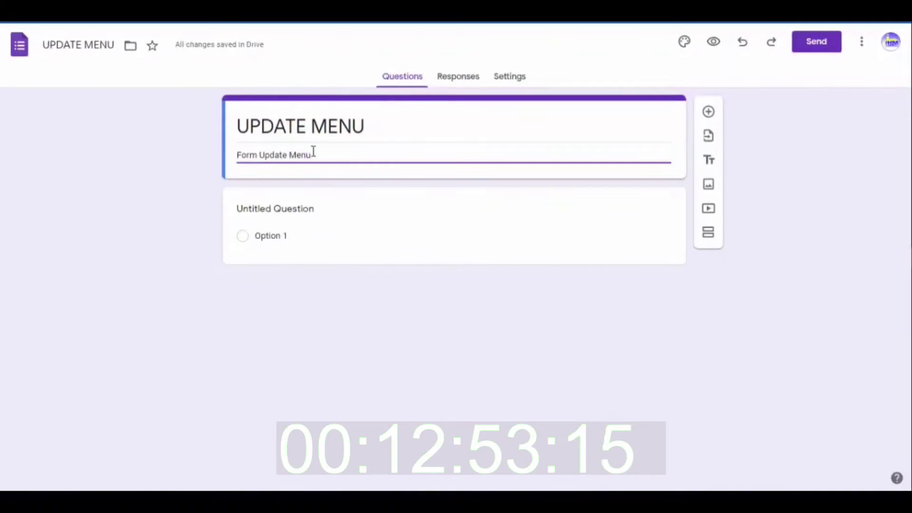
type(" Kafe")
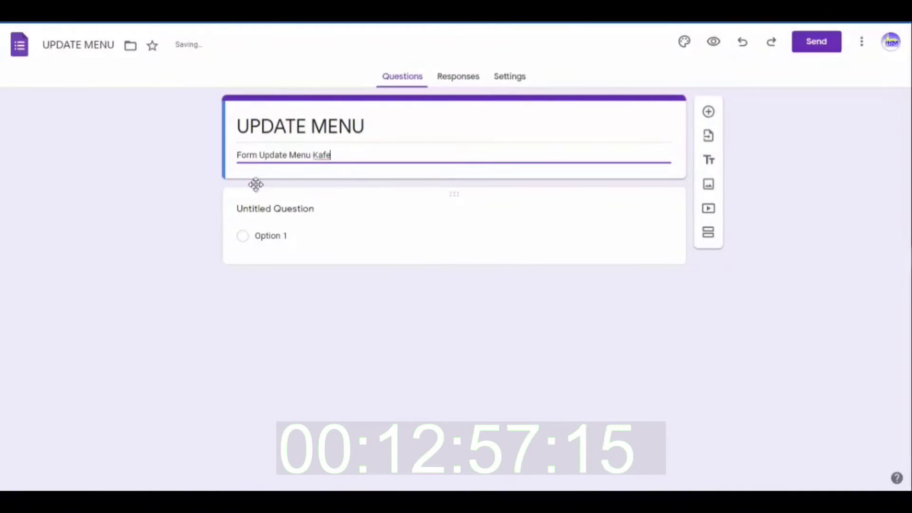
Set the title of the first multiple-choice question to KATEGORI in capital letters.
left_click(255, 208)
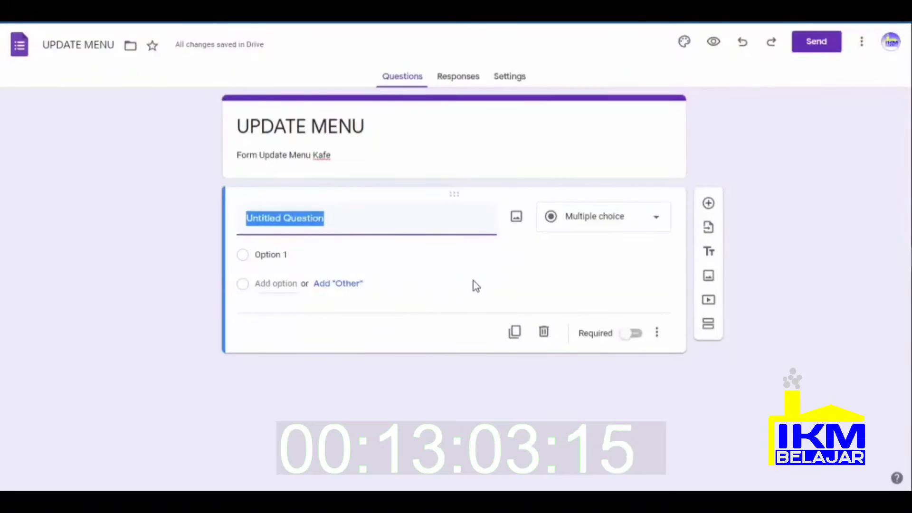
type("katego")
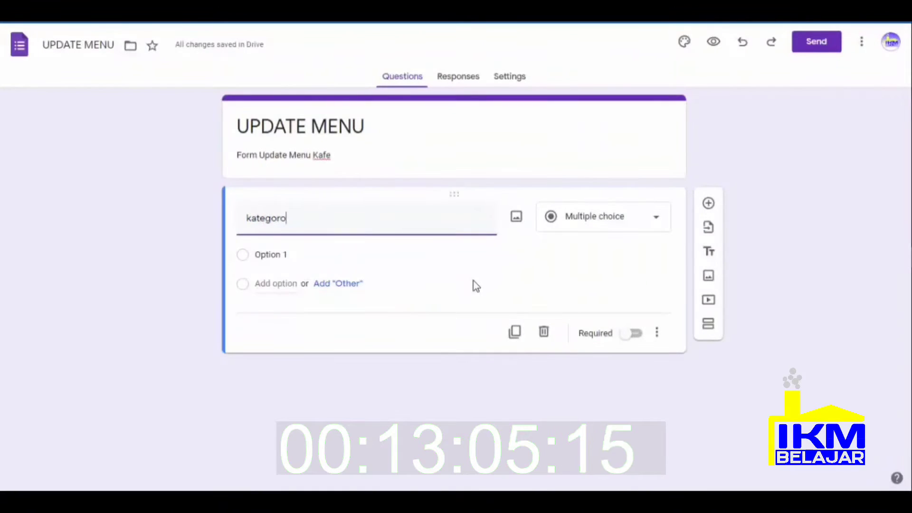
type("ro")
key("BackSpace")
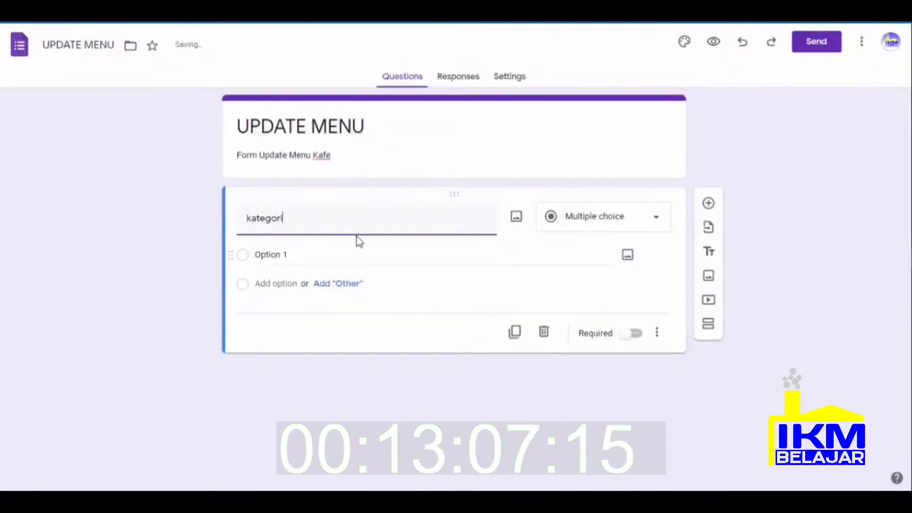
double_click(260, 217)
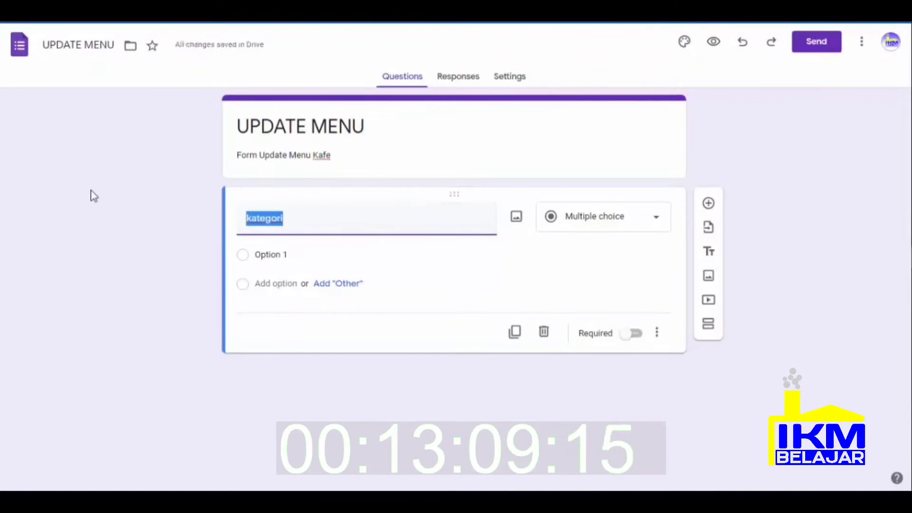
type("KATEGOR")
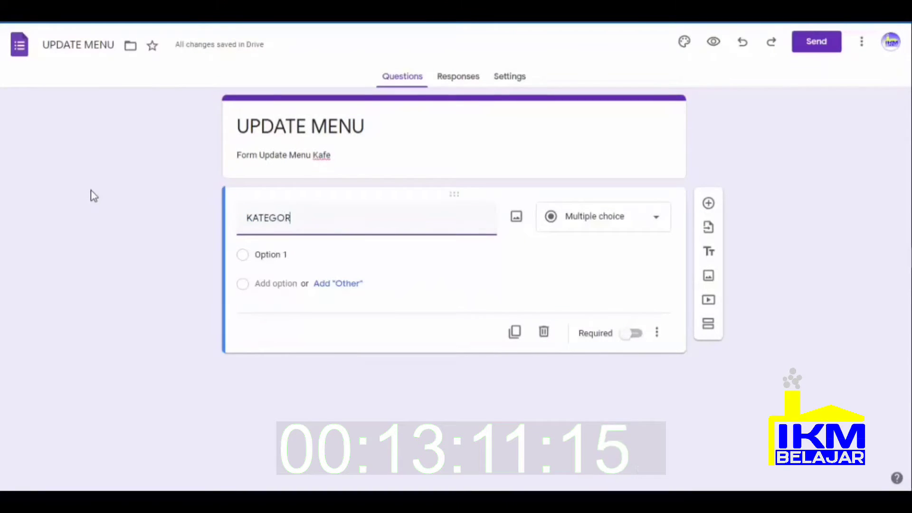
type("I")
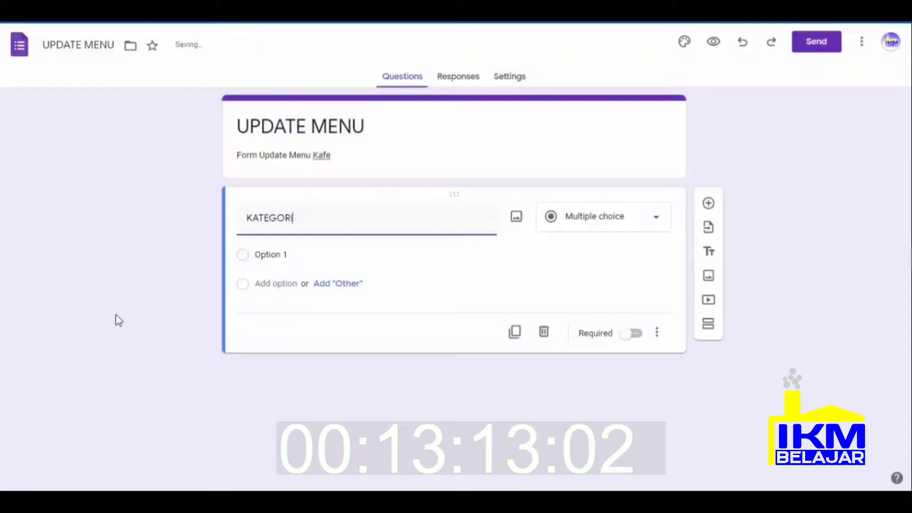
Enter Food and Drink as the two answer options of the KATEGORI question.
left_click(310, 251)
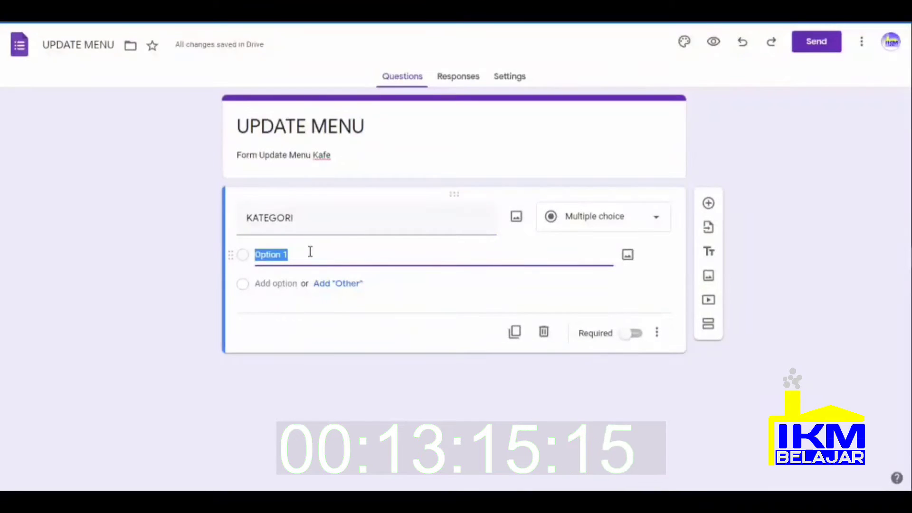
type("Foof")
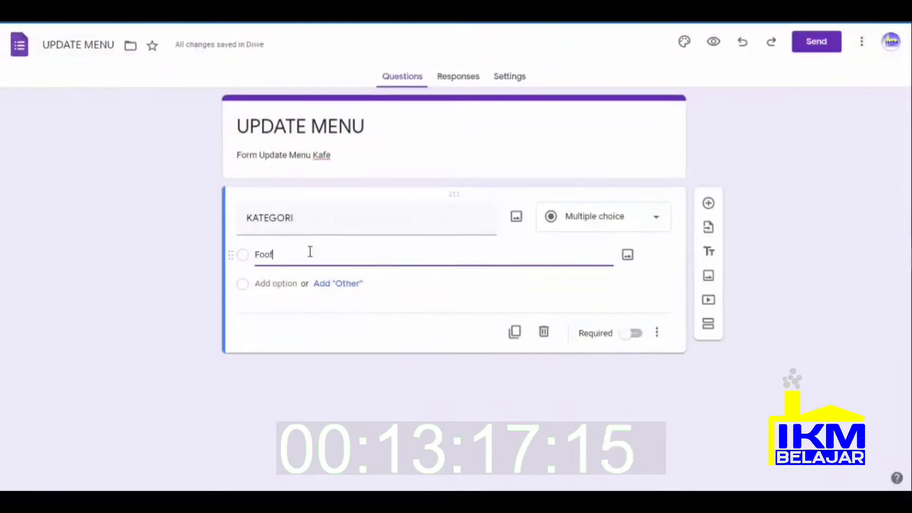
key("BackSpace")
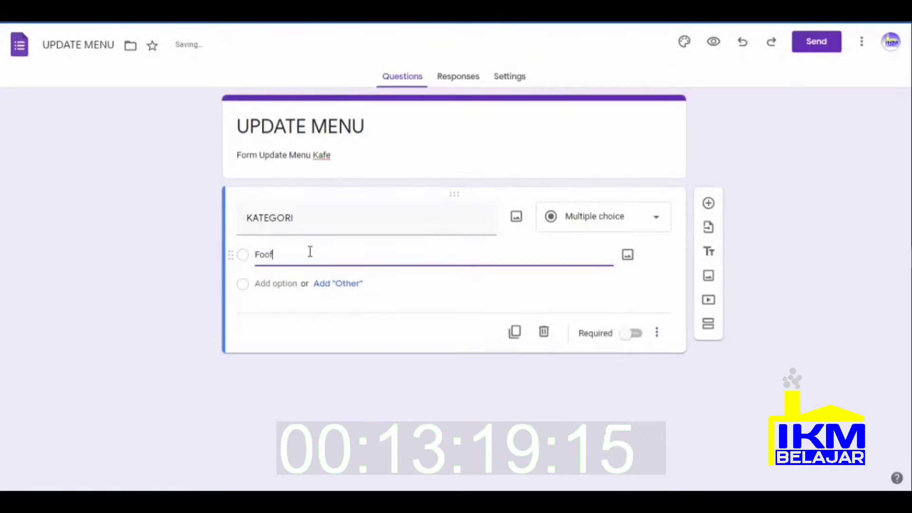
type("d")
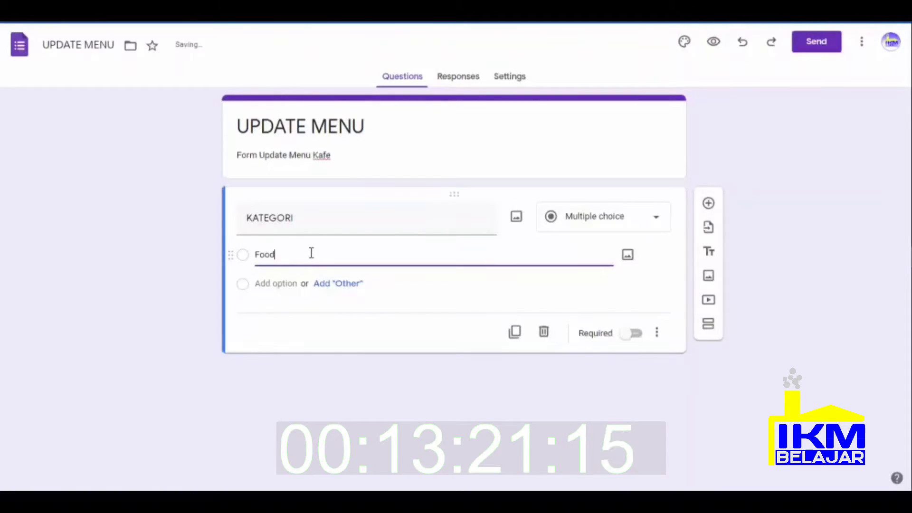
left_click(285, 284)
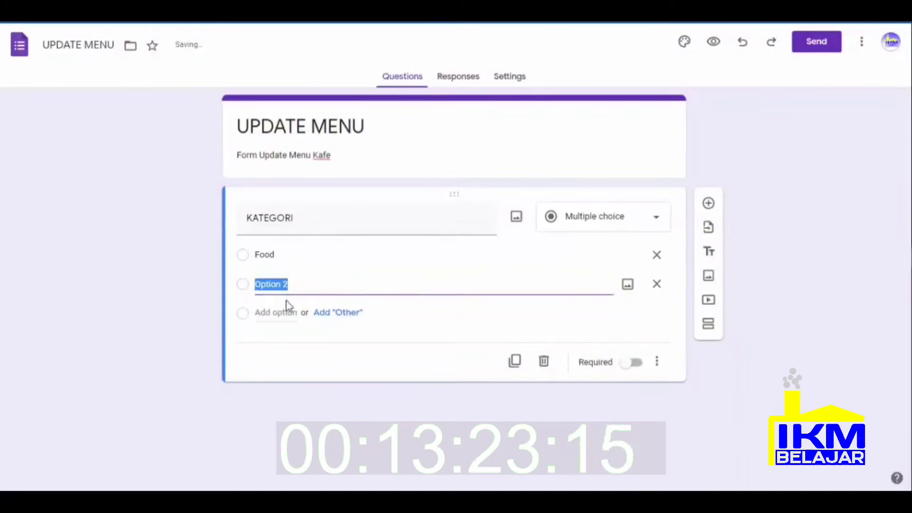
type("Drin")
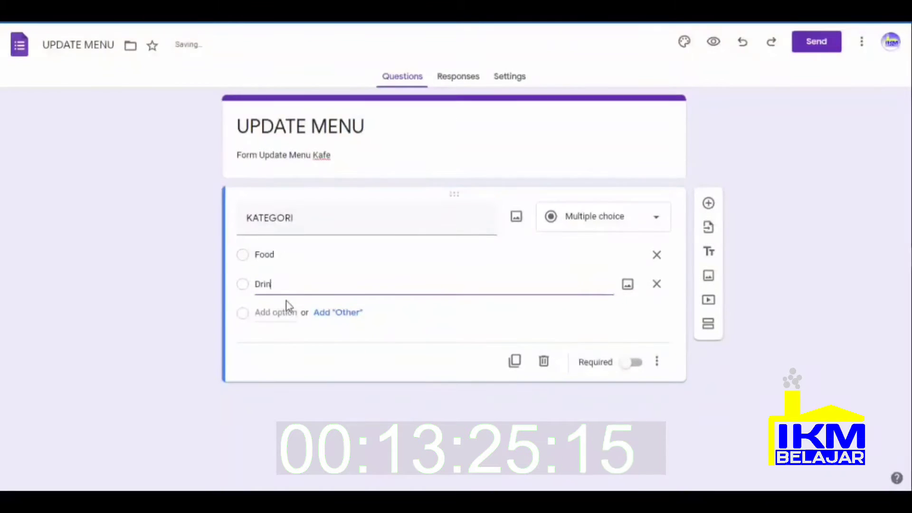
type("k")
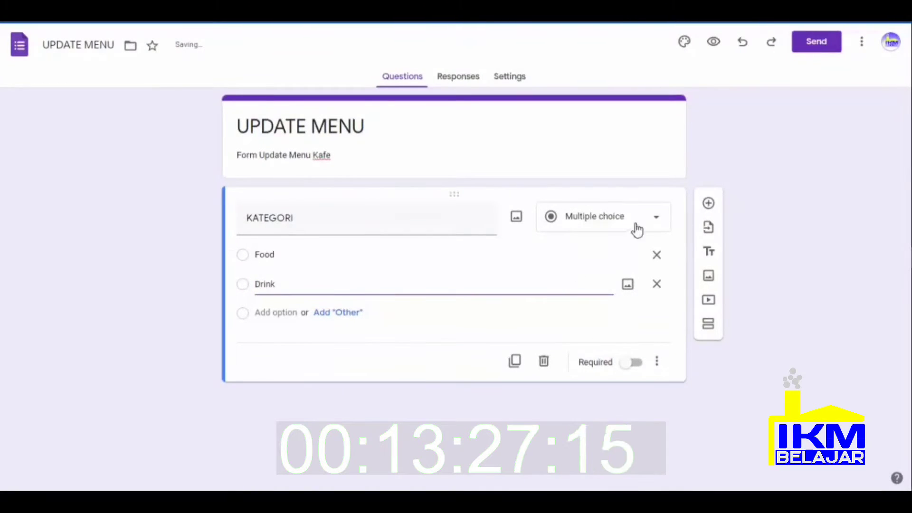
Change the KATEGORI question to a drop-down and make it required.
left_click(655, 220)
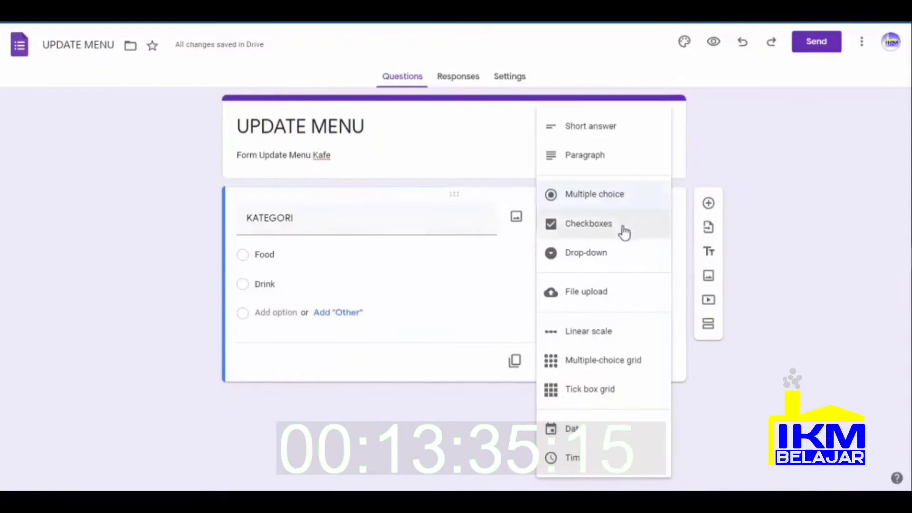
left_click(624, 271)
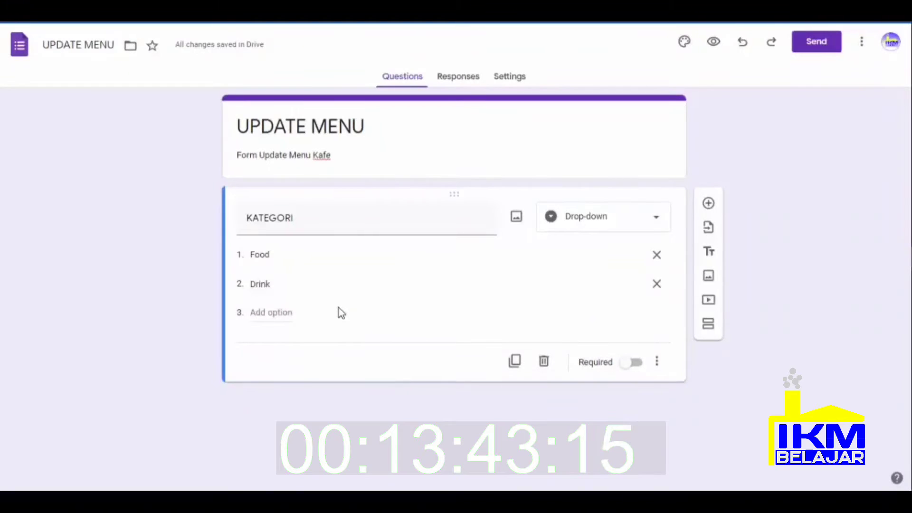
left_click(633, 364)
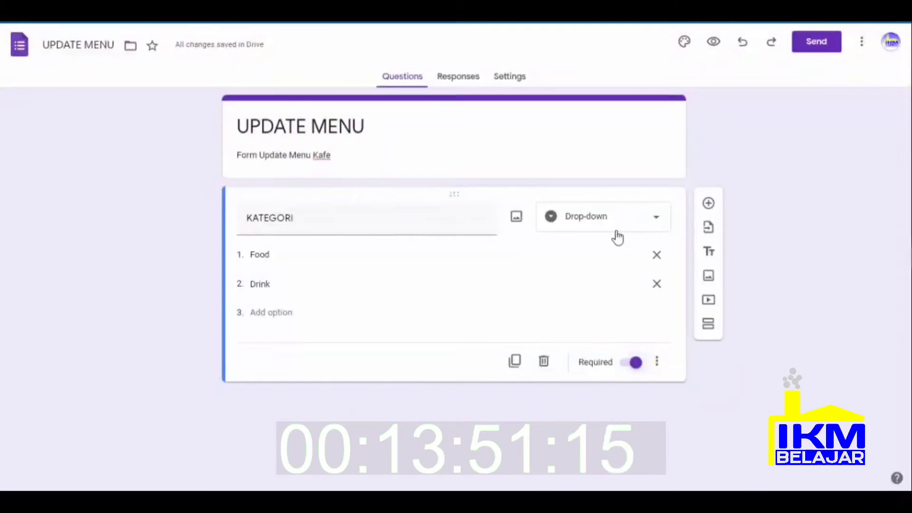
Add a new question titled NAMA MENU below the KATEGORI question.
left_click(709, 204)
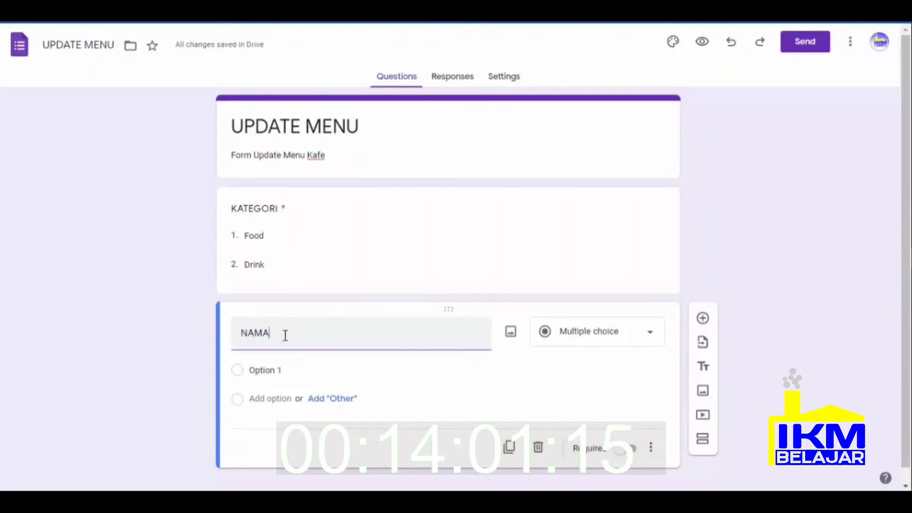
type("MEN")
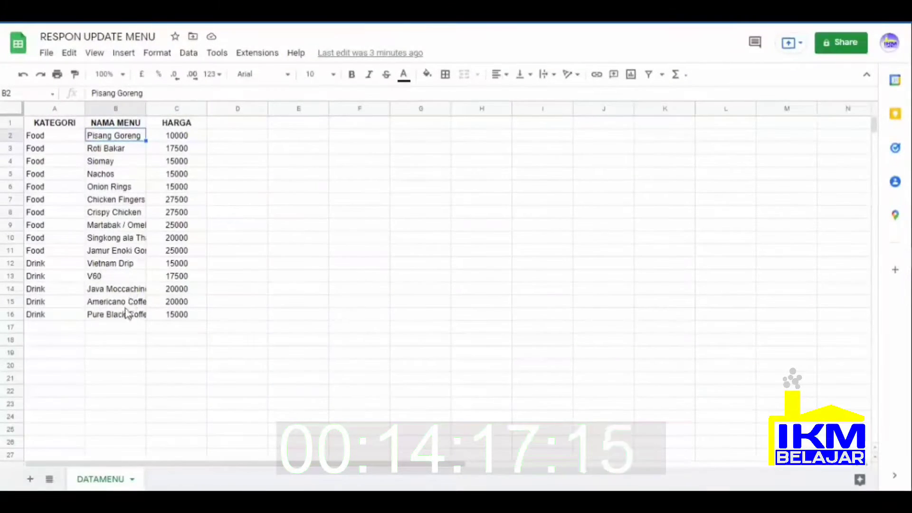
Switch to the RESPON UPDATE MENU spreadsheet, copy the menu names in B2:B16 of DATAMENU, and return to the form.
left_click_drag(134, 138, 127, 321)
right_click(126, 236)
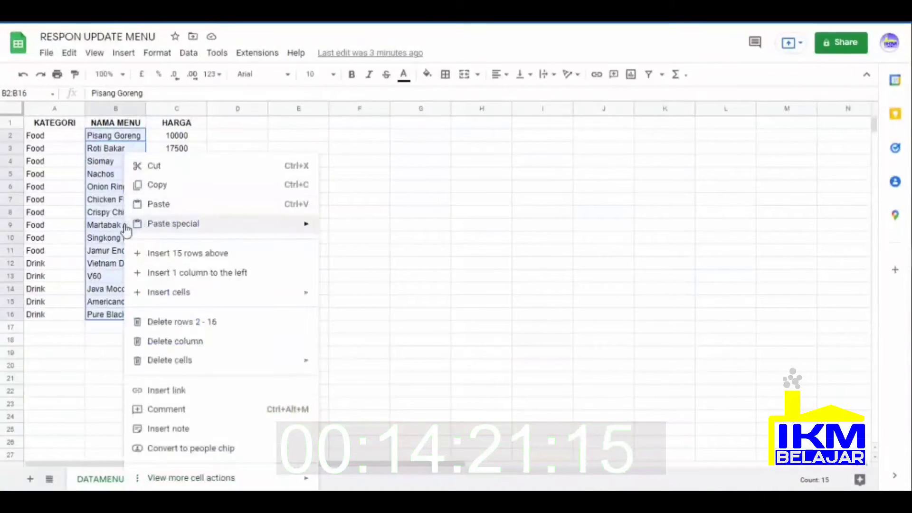
left_click(161, 184)
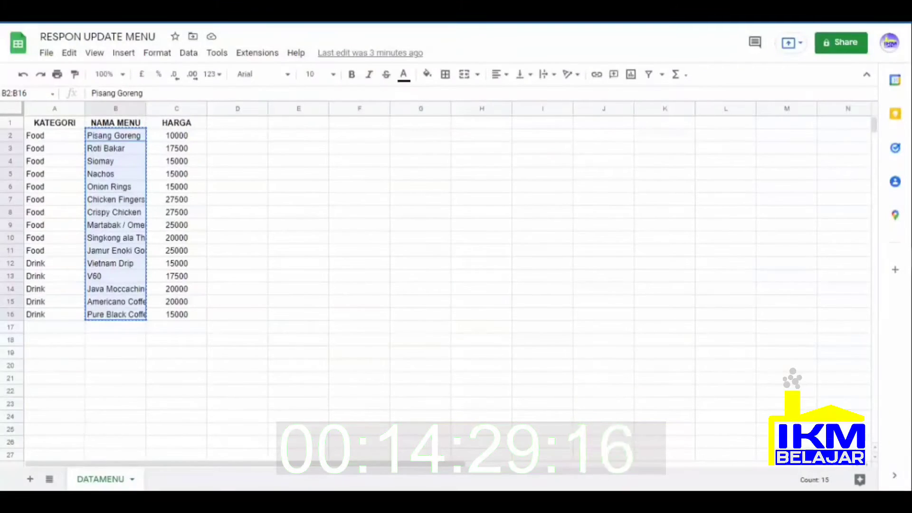
key("ctrl+Tab")
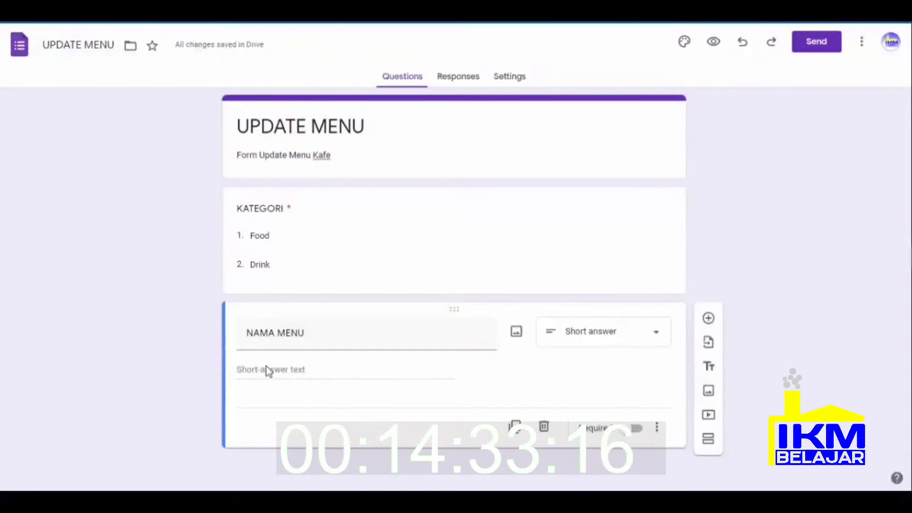
Change the NAMA MENU question to a drop-down and paste the copied menu names as its options in plain text.
triple_click(339, 332)
left_click(312, 369)
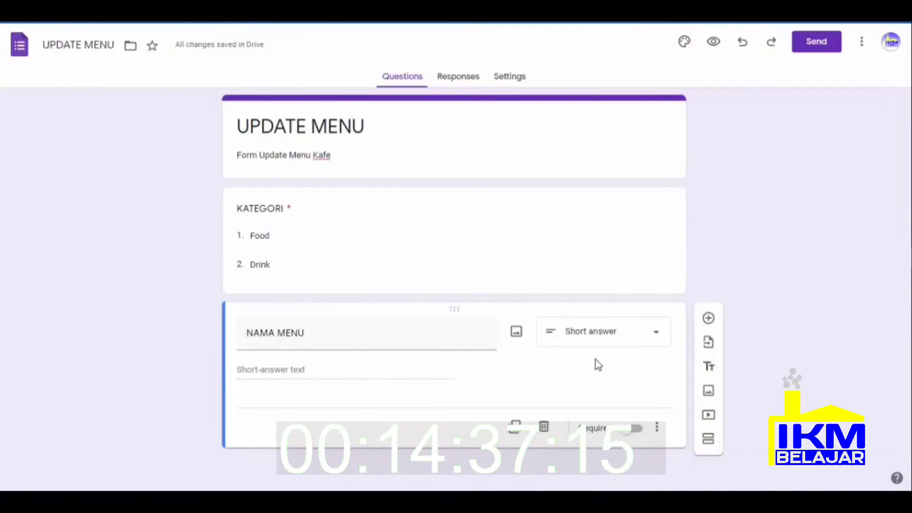
left_click(655, 340)
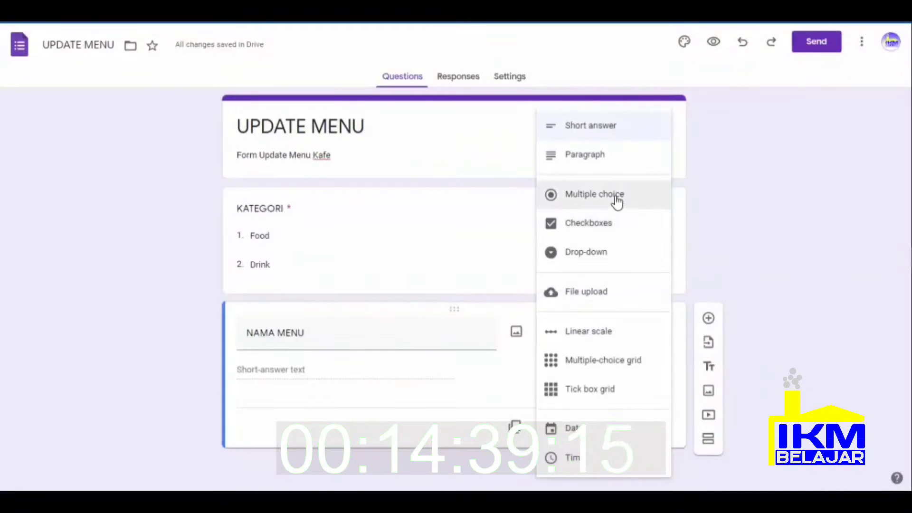
left_click(603, 250)
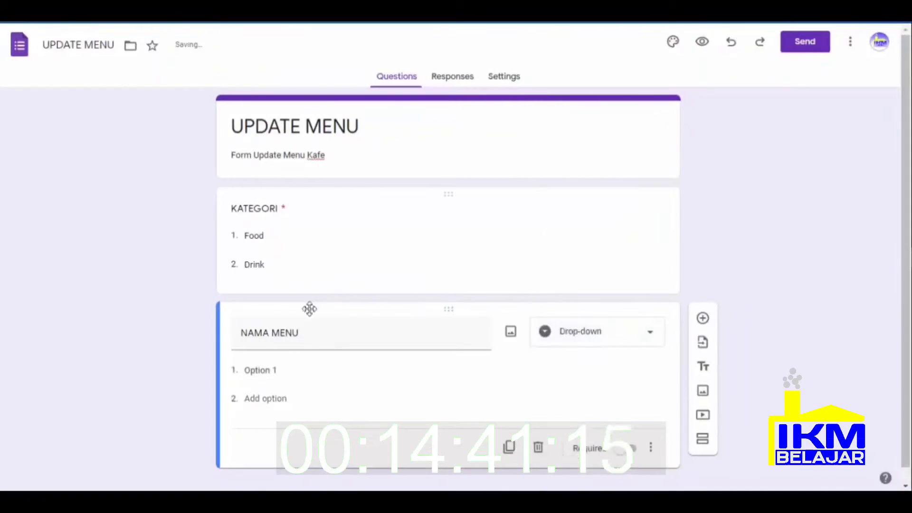
left_click(275, 370)
right_click(273, 370)
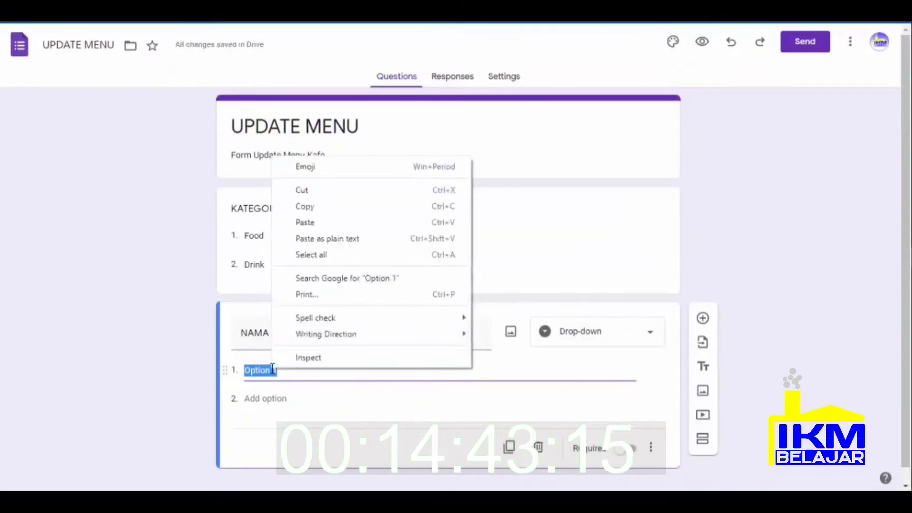
left_click(316, 240)
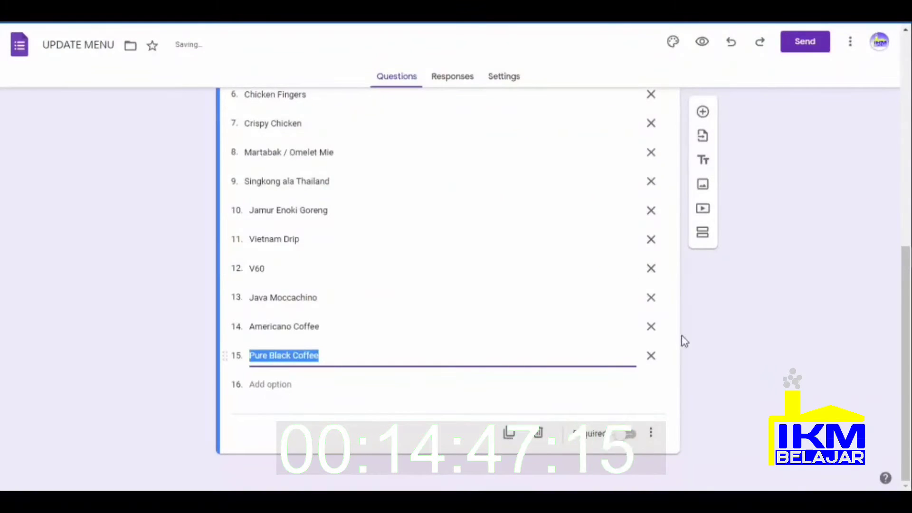
Check the pasted option list and make the NAMA MENU question required.
left_click(500, 268)
scroll(499, 271, "up", 4)
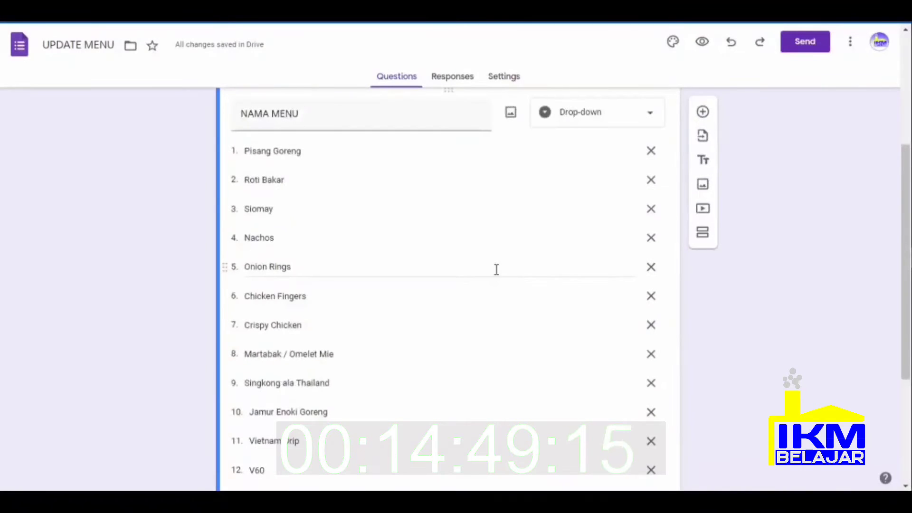
scroll(496, 269, "up", 3)
scroll(497, 269, "down", 7)
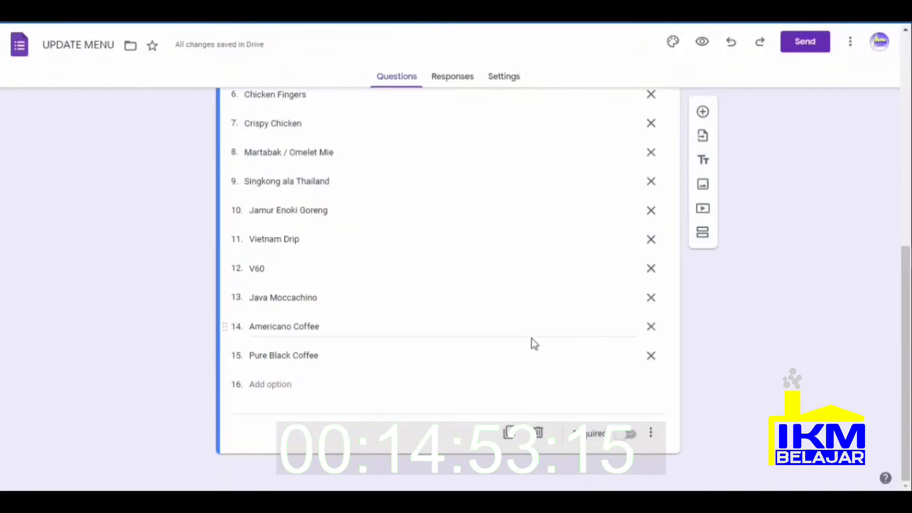
left_click(627, 435)
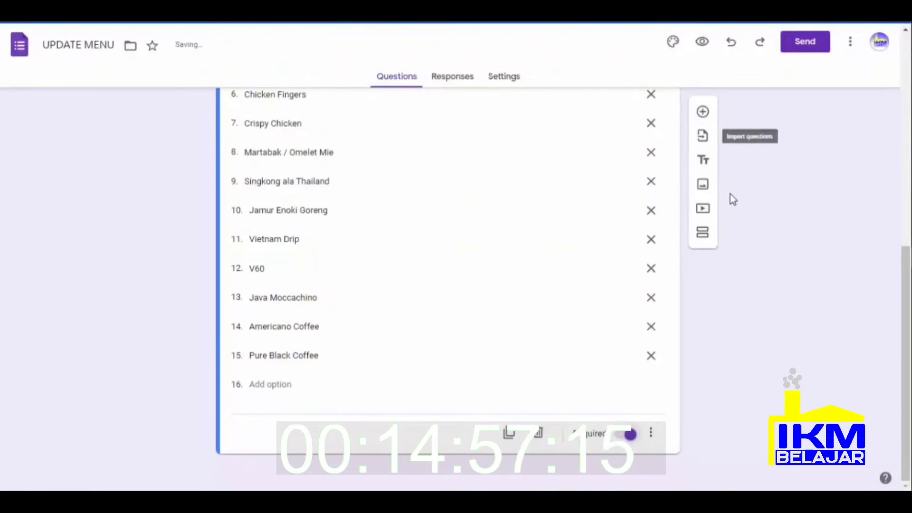
Add a new question titled STOCK after NAMA MENU and set its type to drop-down.
left_click(703, 114)
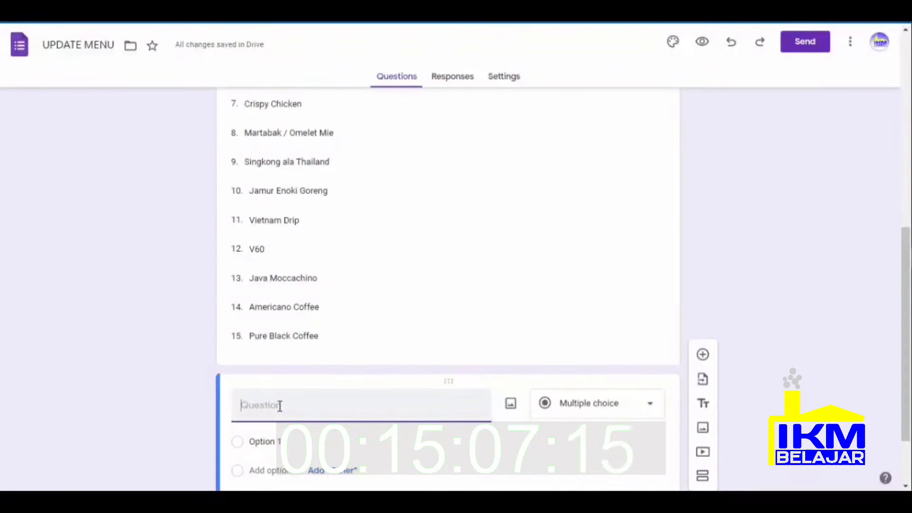
type("STO")
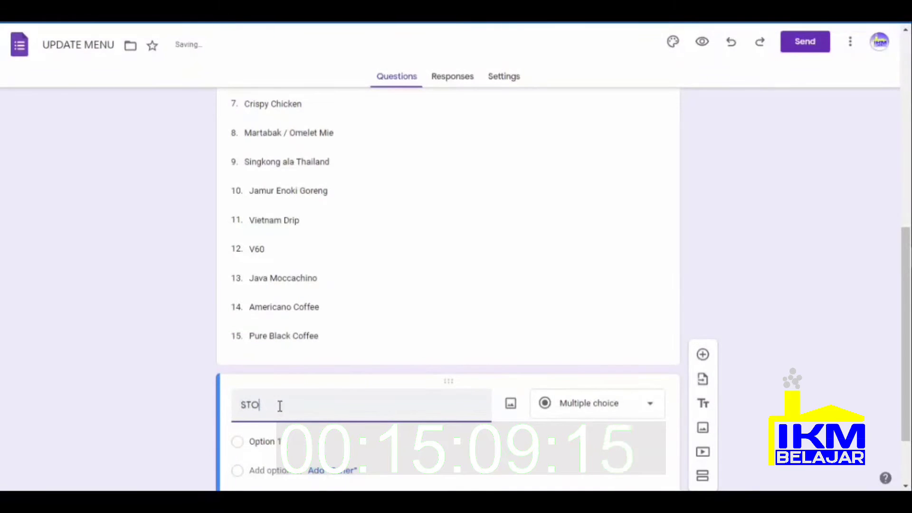
type("CK")
scroll(279, 408, "down", 1)
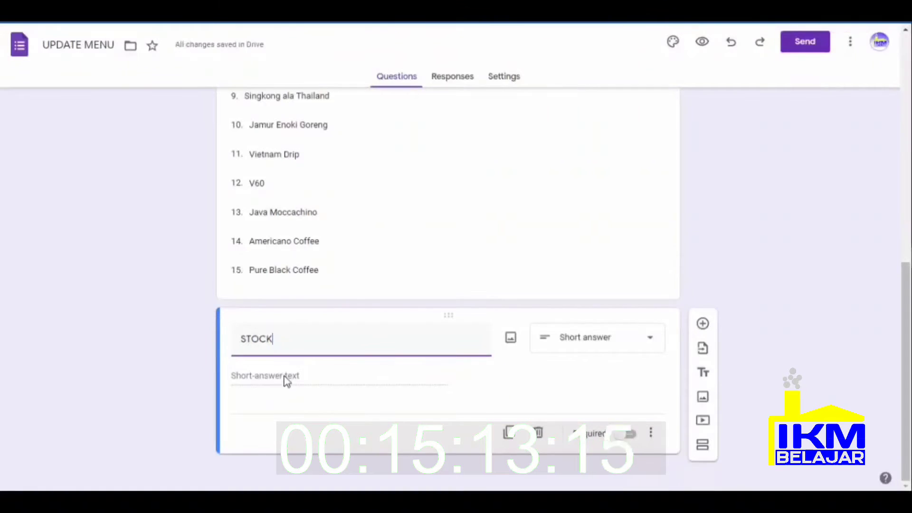
left_click(648, 351)
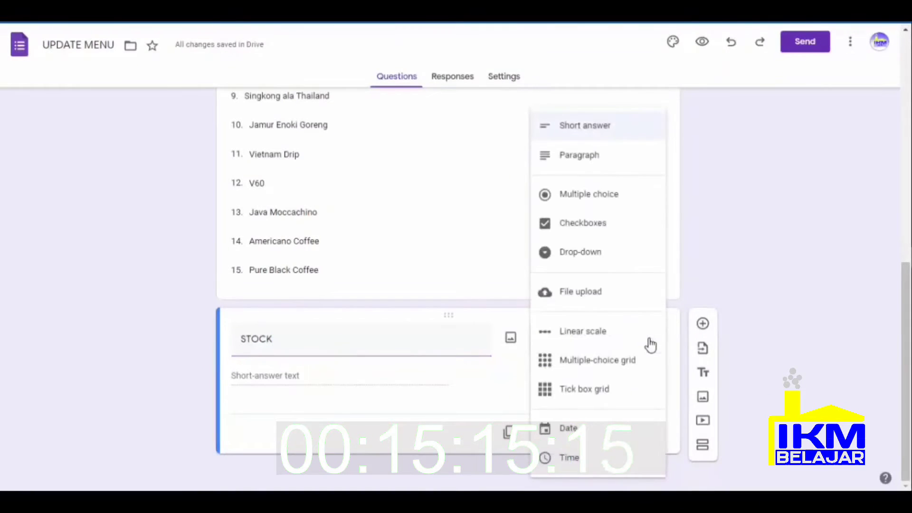
left_click(594, 260)
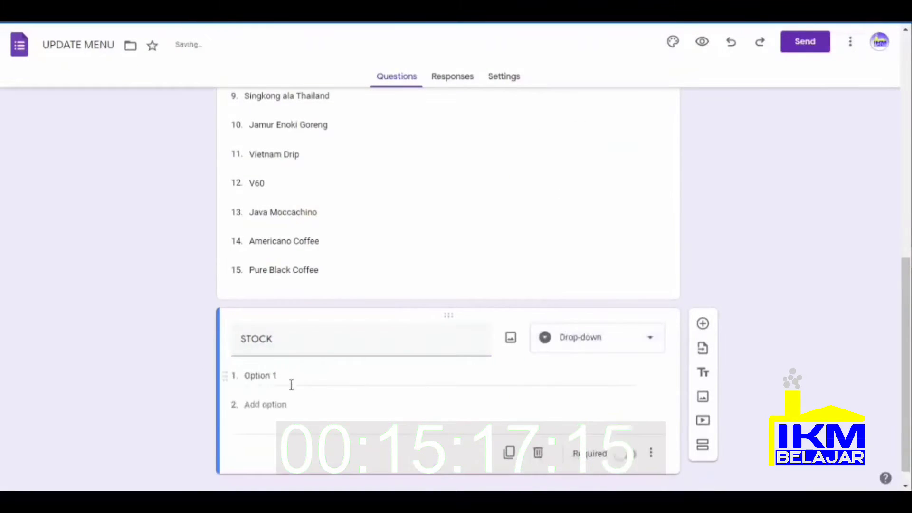
Enter Ada and Kosong as the drop-down options of the STOCK question.
left_click(270, 376)
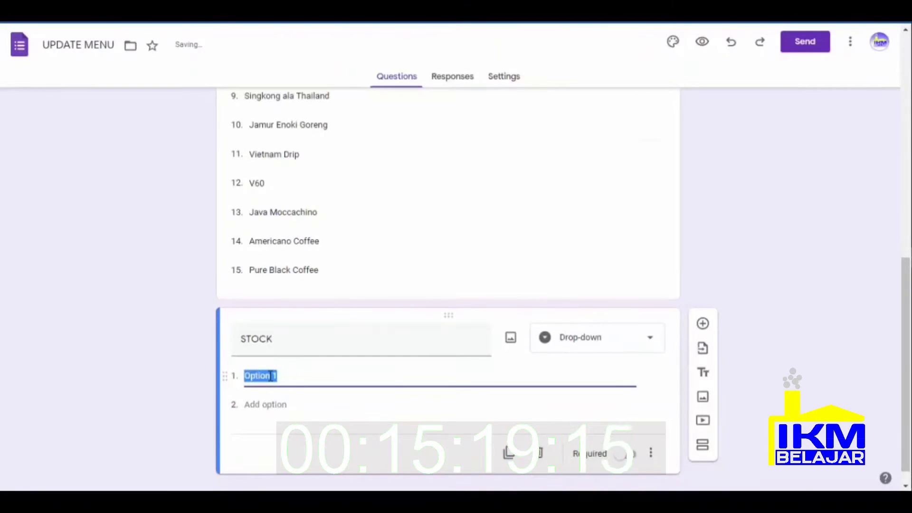
type("Ada")
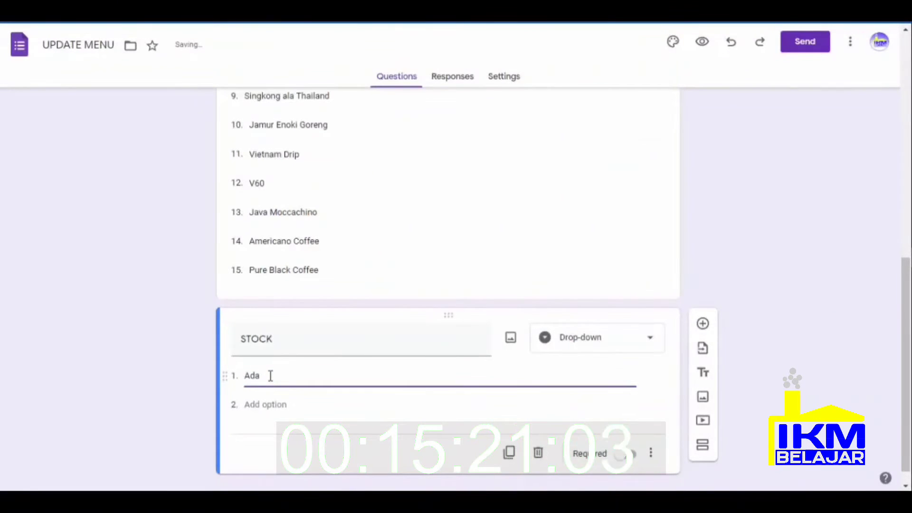
left_click(266, 405)
type("Koson")
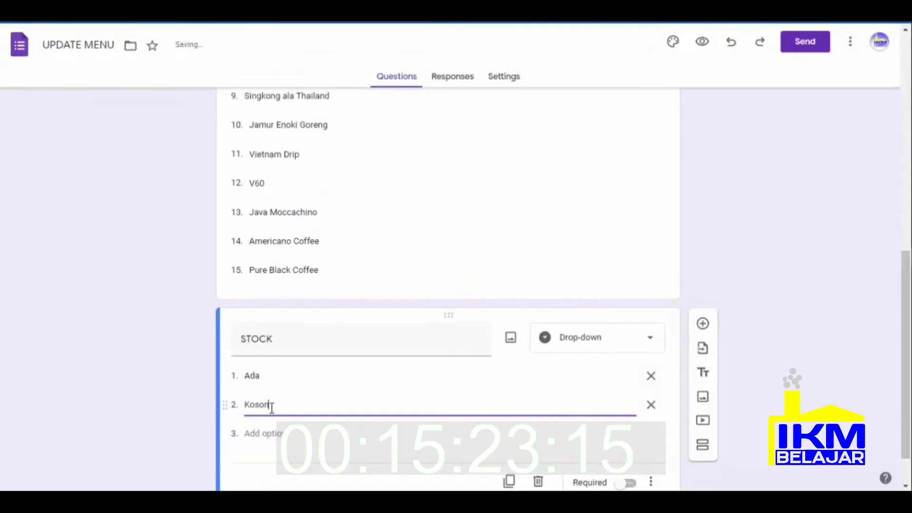
type("g")
left_click(762, 257)
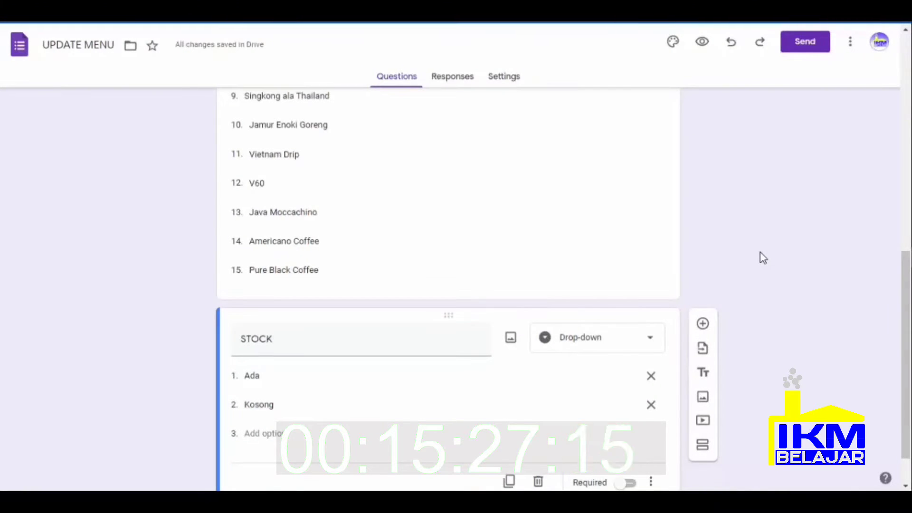
Look over all the form's questions and open its responses view.
scroll(760, 253, "up", 10)
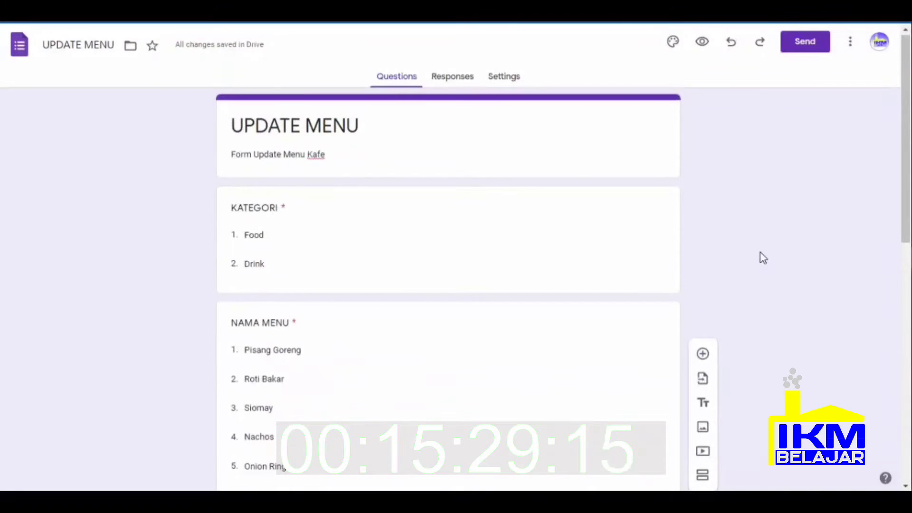
scroll(760, 253, "down", 10)
scroll(760, 253, "up", 10)
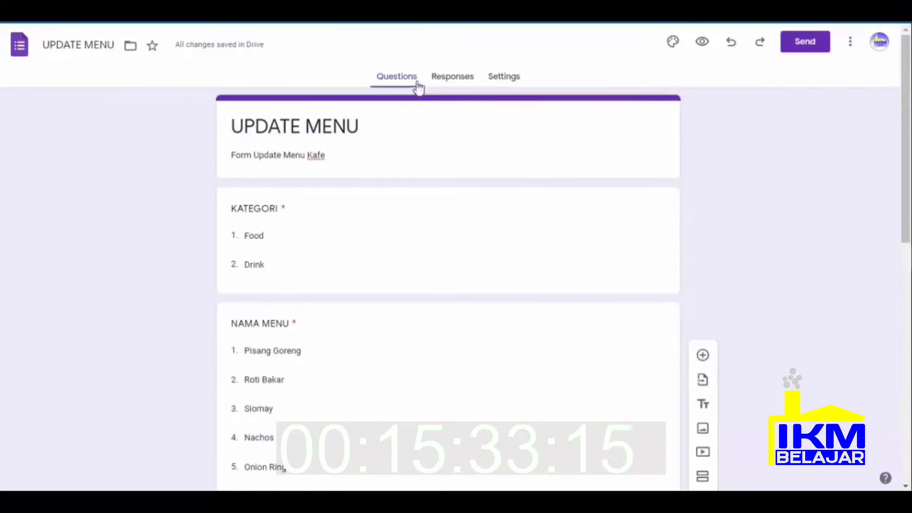
left_click(453, 81)
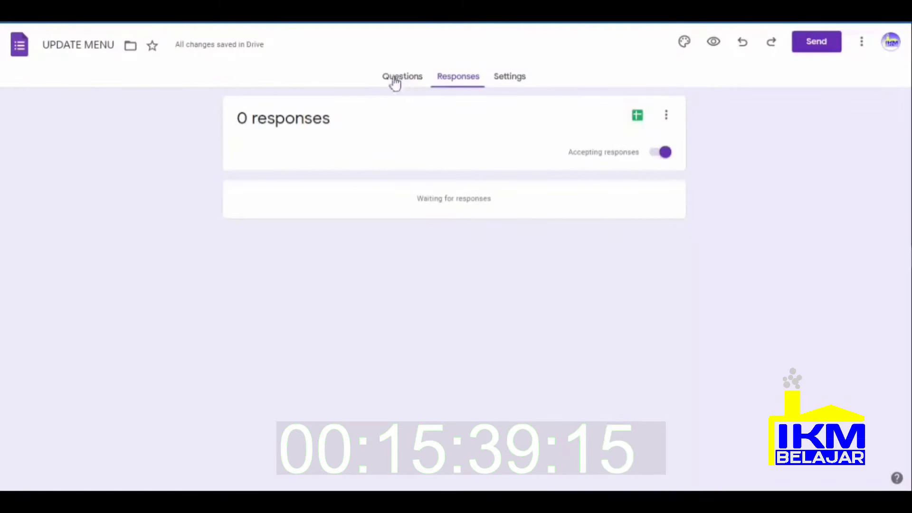
Return to the form's questions and change the theme colour to the orange-red swatch.
left_click(403, 81)
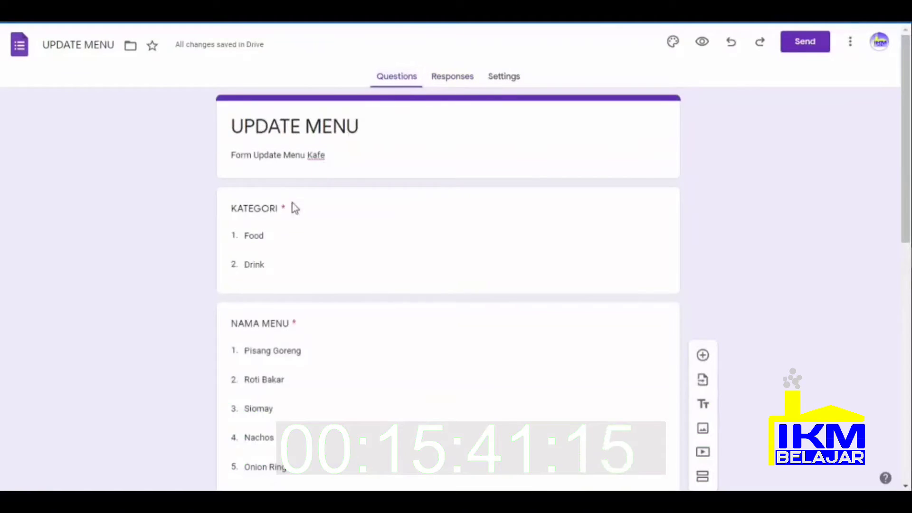
left_click(908, 259)
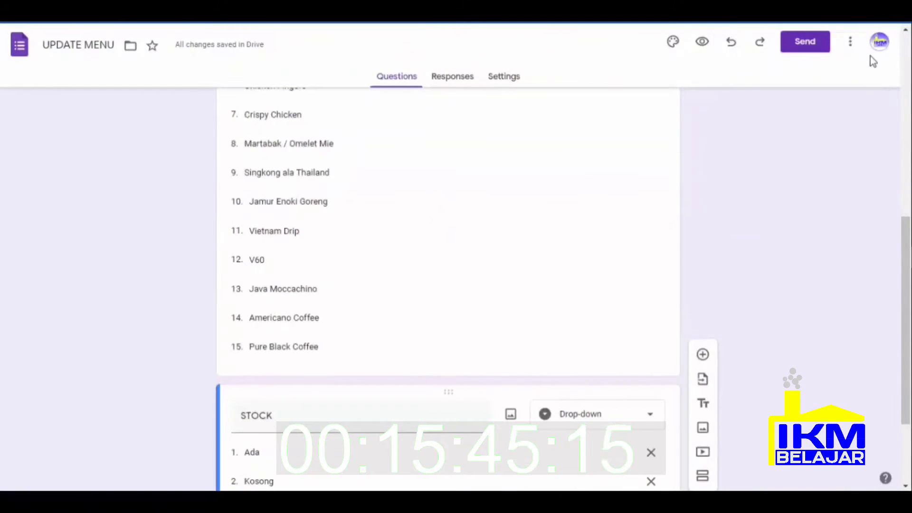
scroll(791, 256, "up", 8)
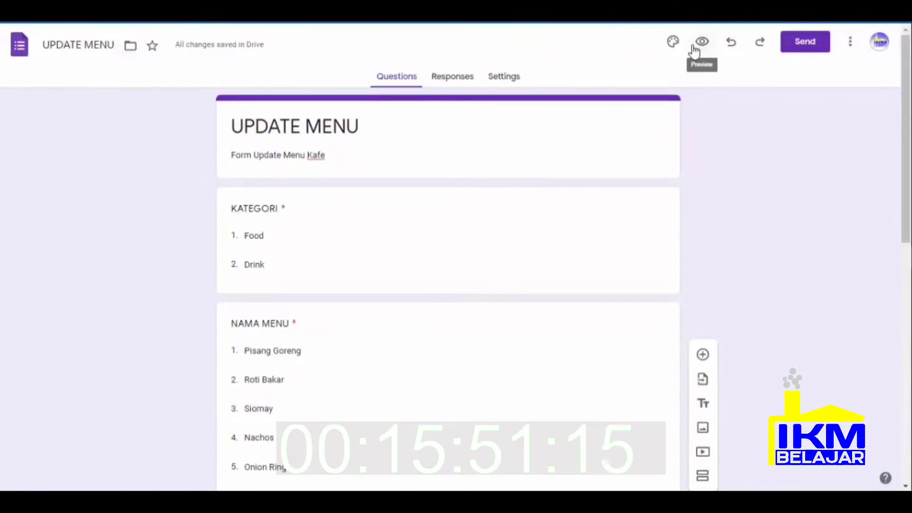
left_click(673, 42)
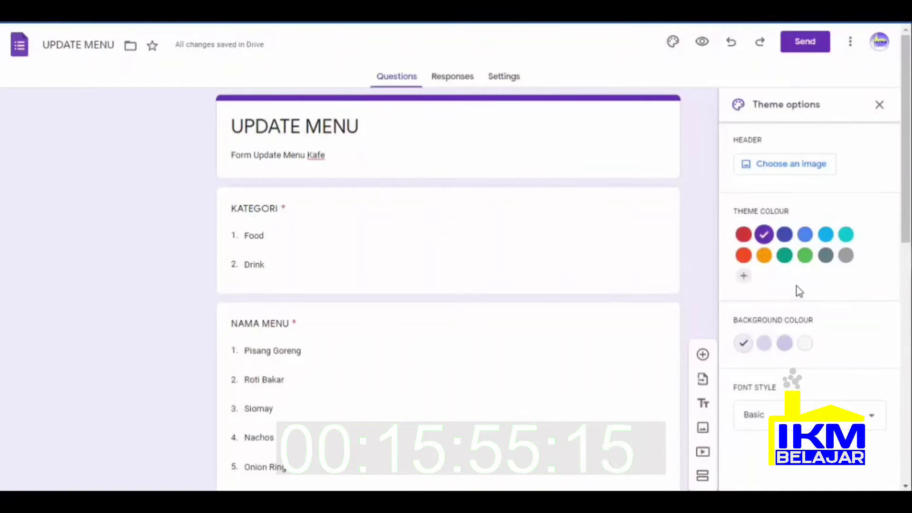
left_click(788, 262)
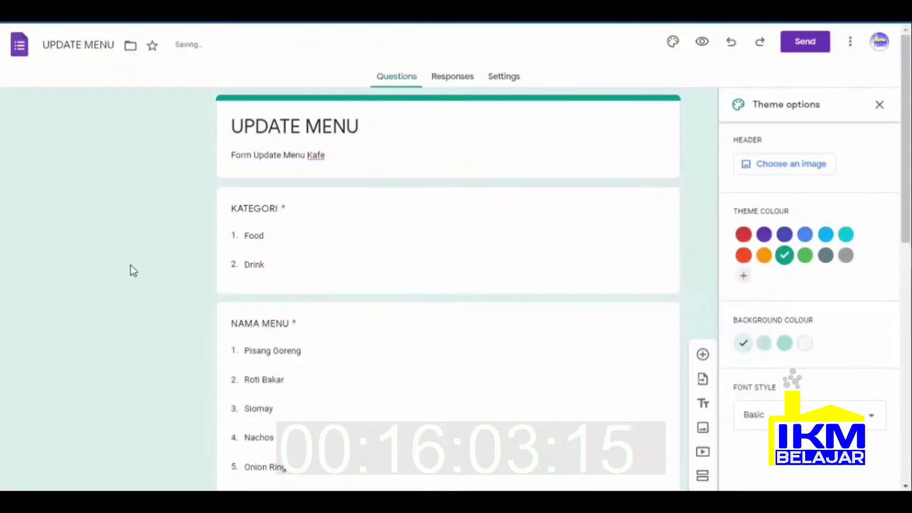
left_click(743, 255)
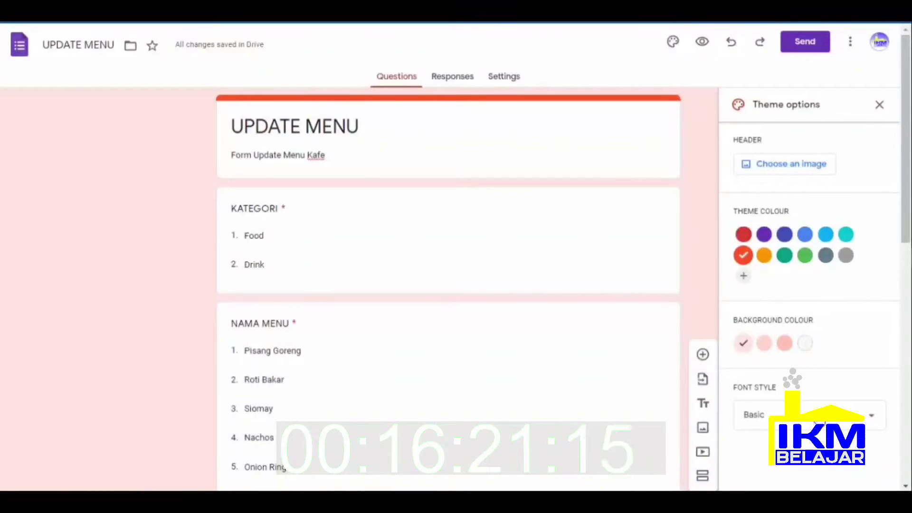
Choose Basic as the form's font style and close the theme options.
left_click(819, 422)
scroll(817, 393, "down", 4)
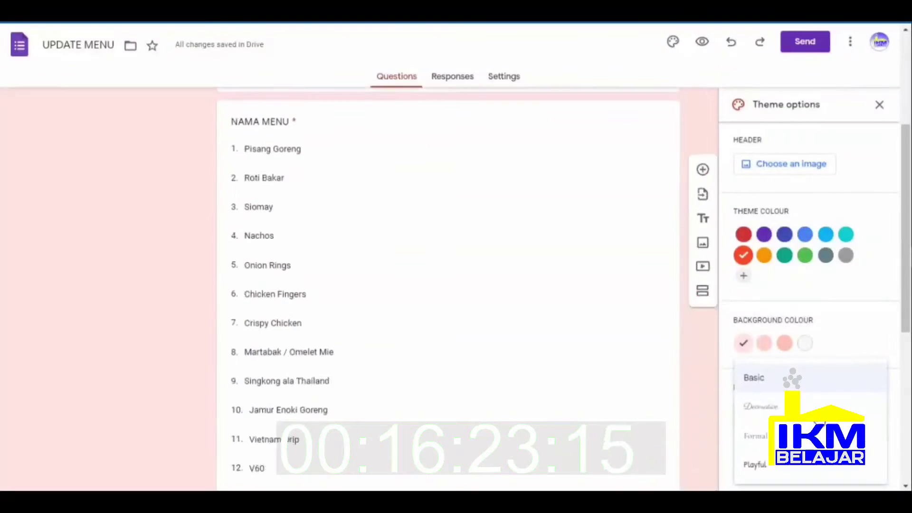
scroll(817, 393, "up", 4)
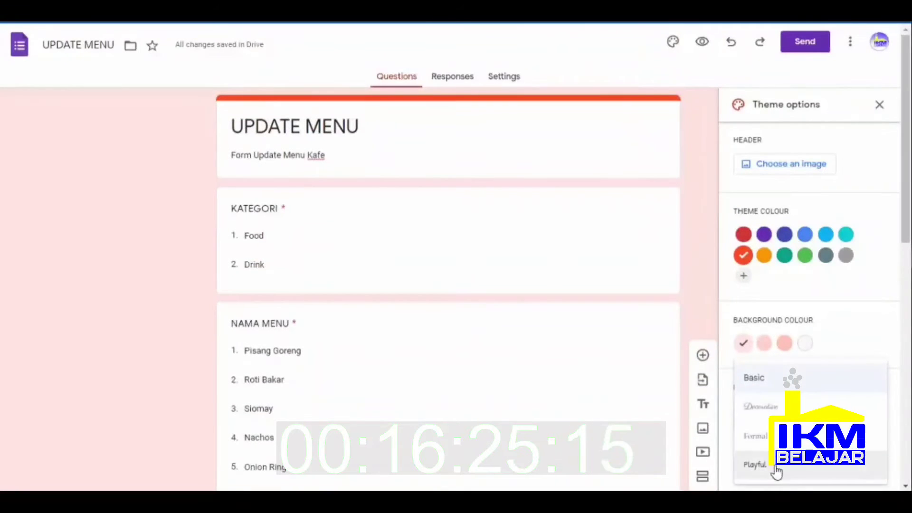
left_click(764, 382)
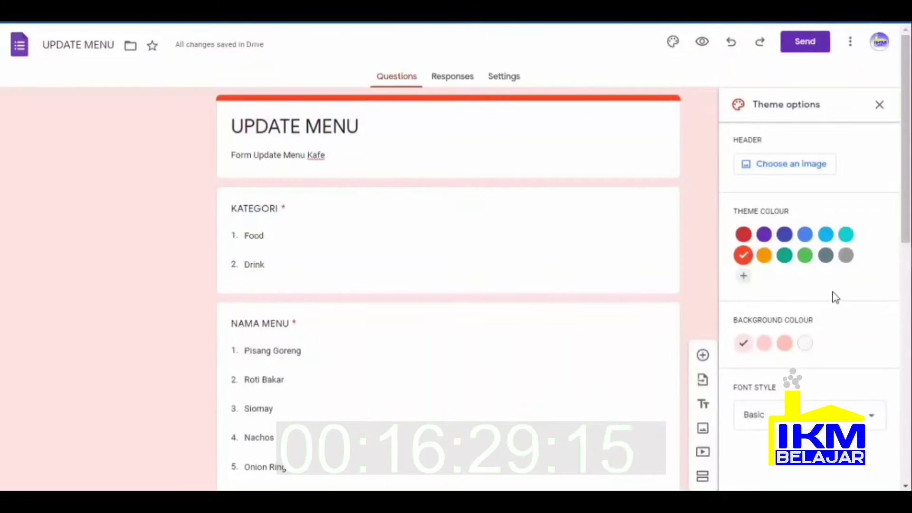
left_click(879, 105)
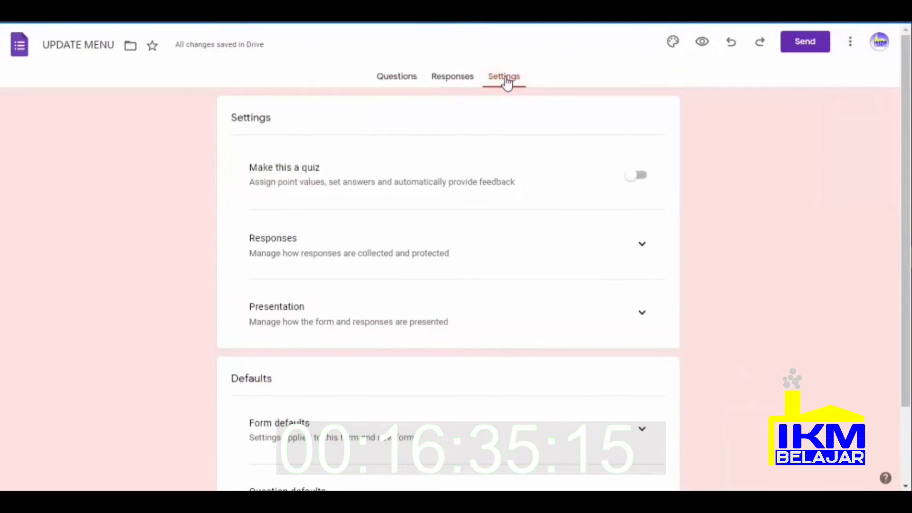
Look over the form's settings and the additional options available for its responses.
scroll(477, 231, "down", 2)
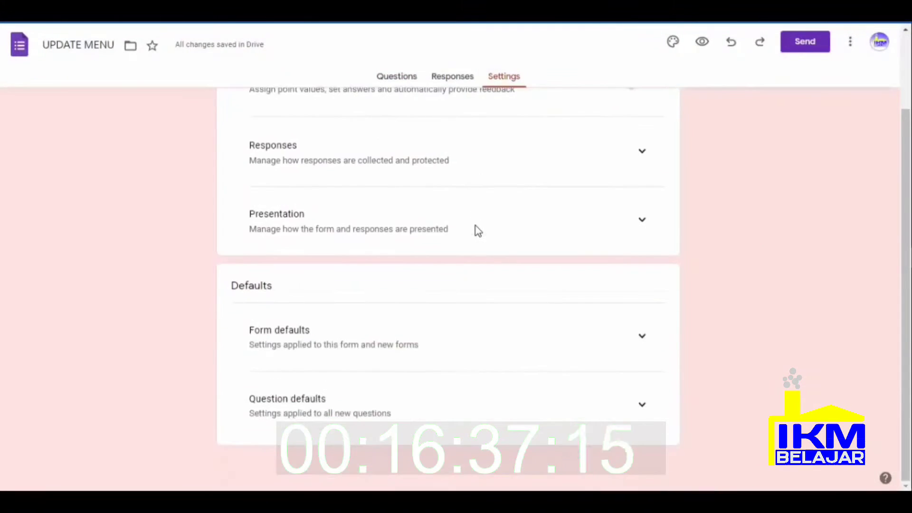
scroll(475, 227, "up", 2)
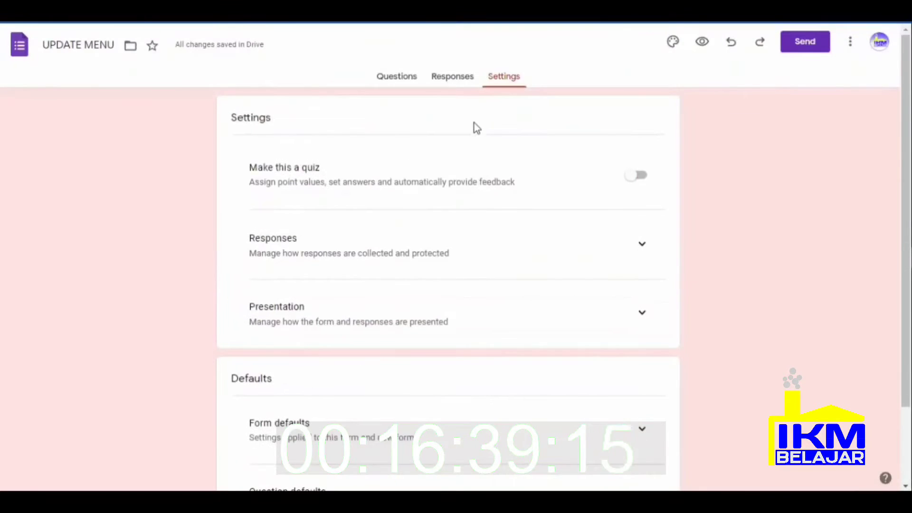
left_click(464, 82)
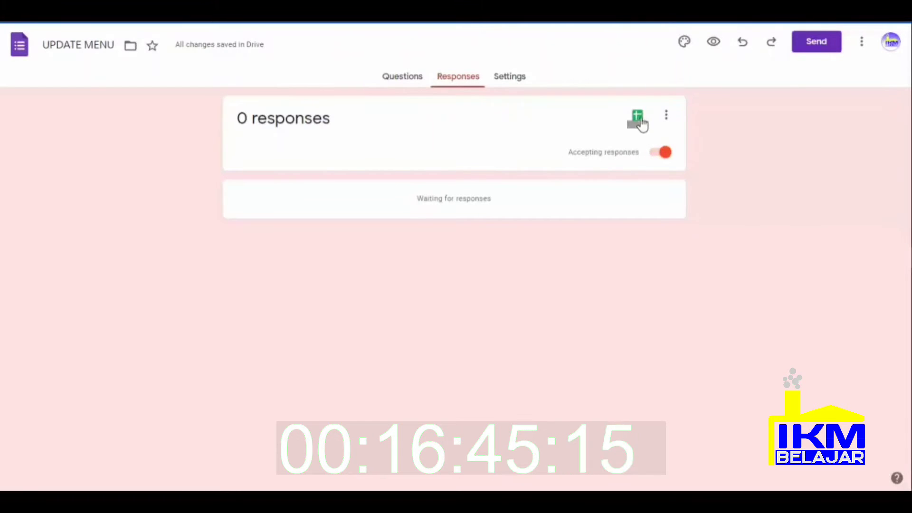
left_click(666, 116)
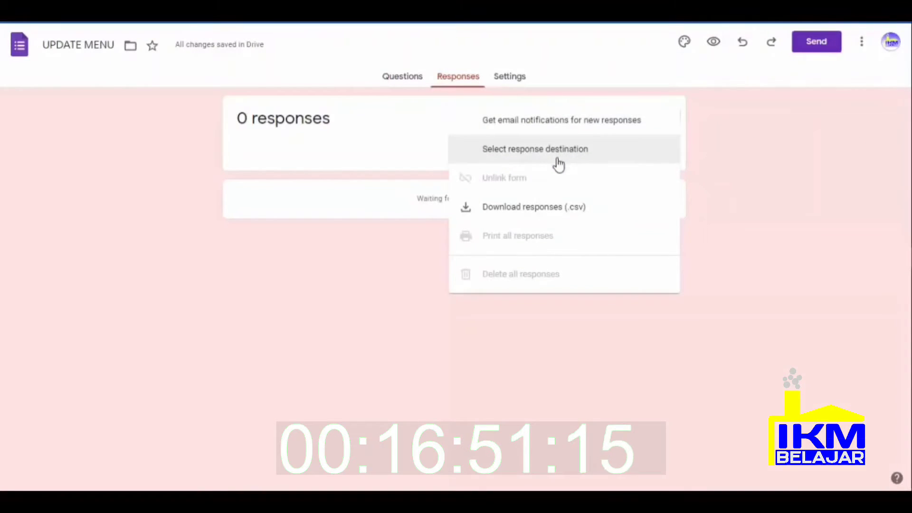
left_click(728, 158)
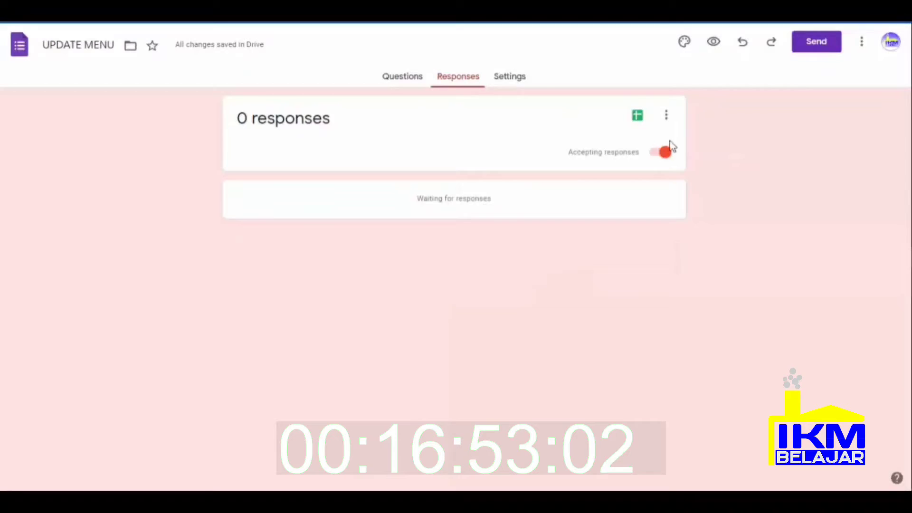
Link the form's responses to the existing RESPON UPDATE MENU spreadsheet.
left_click(638, 118)
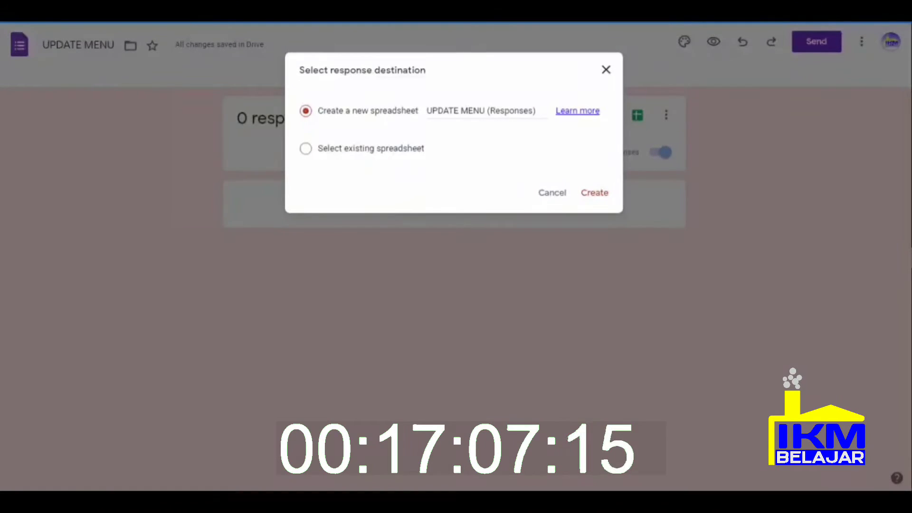
left_click(305, 150)
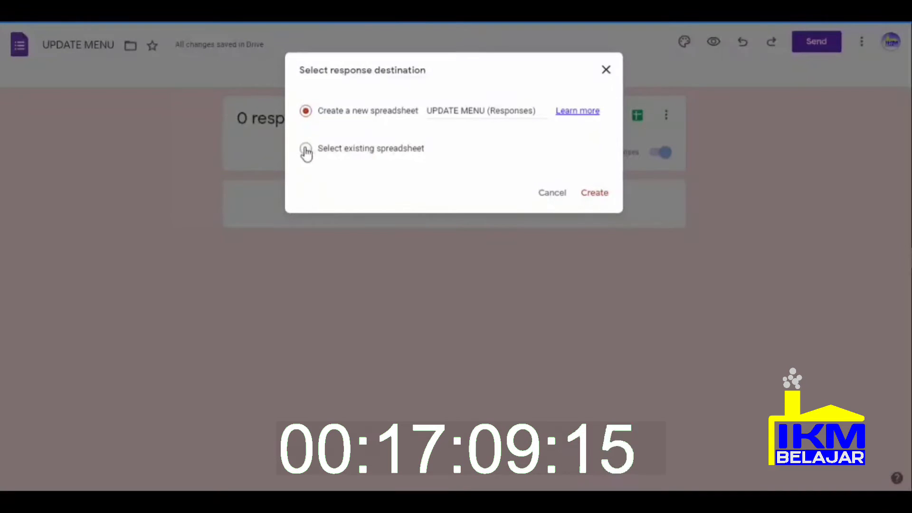
left_click(602, 195)
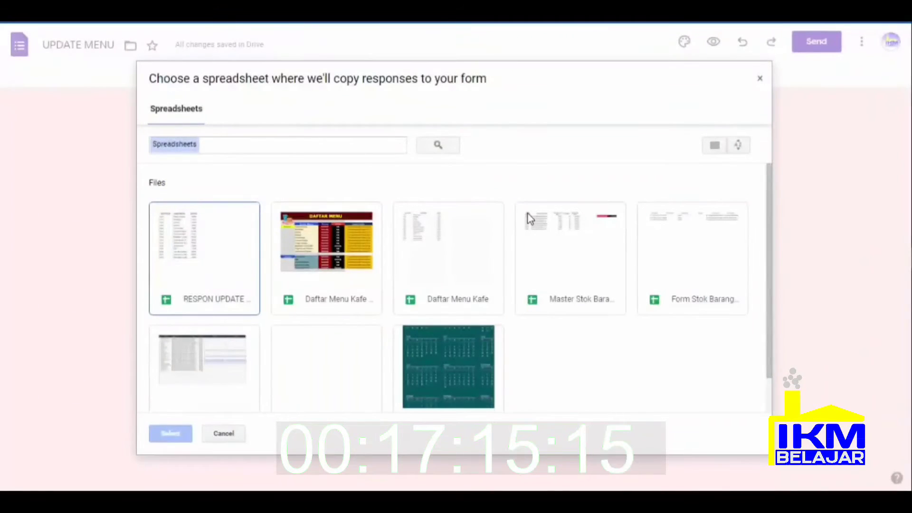
left_click(221, 249)
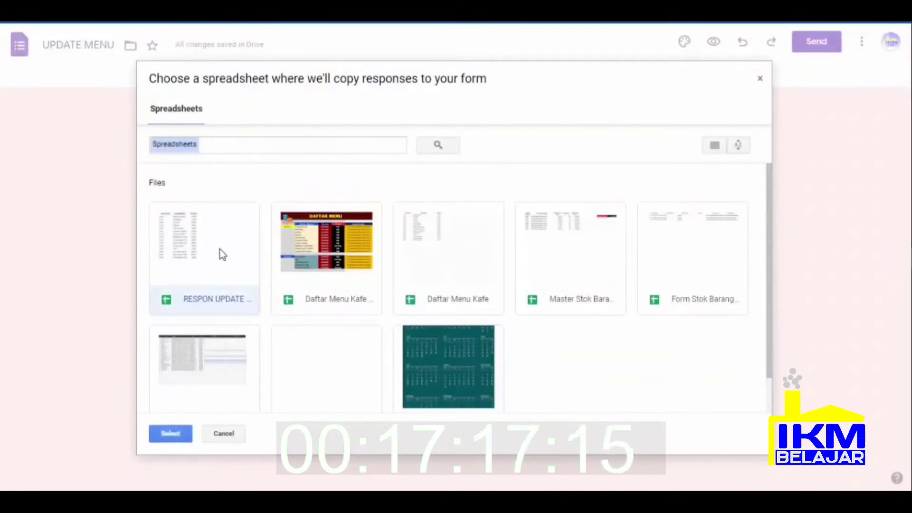
left_click(172, 433)
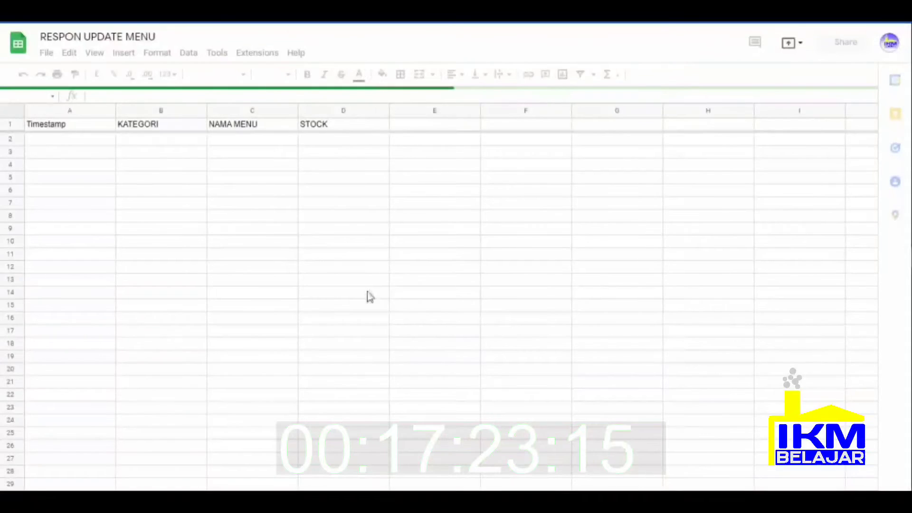
Show the Form responses 1 sheet and centre its header row horizontally.
scroll(266, 332, "down", 2)
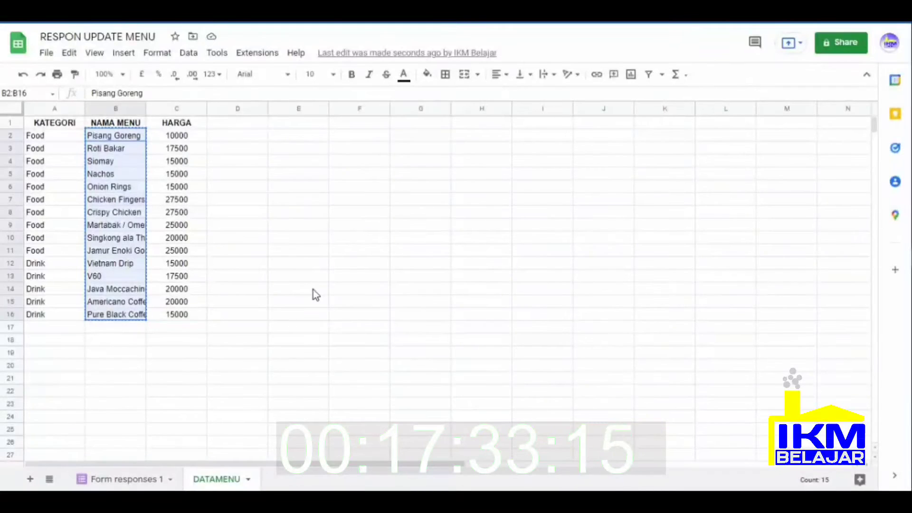
key("ctrl+shift+Page_Up")
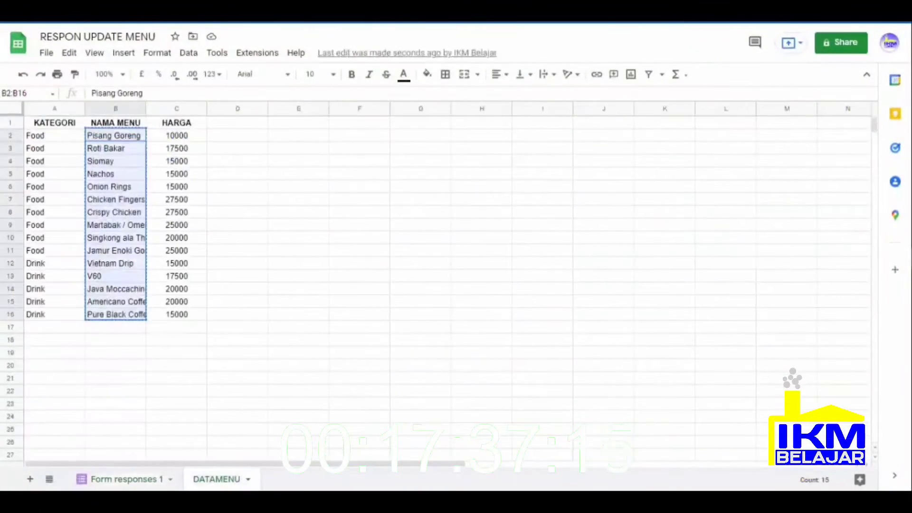
key("ctrl+shift+Page_Up")
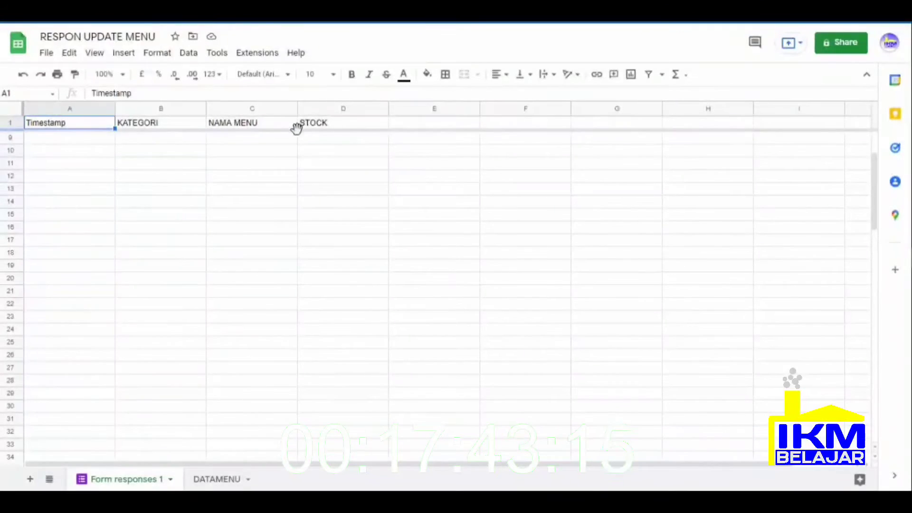
left_click(16, 122)
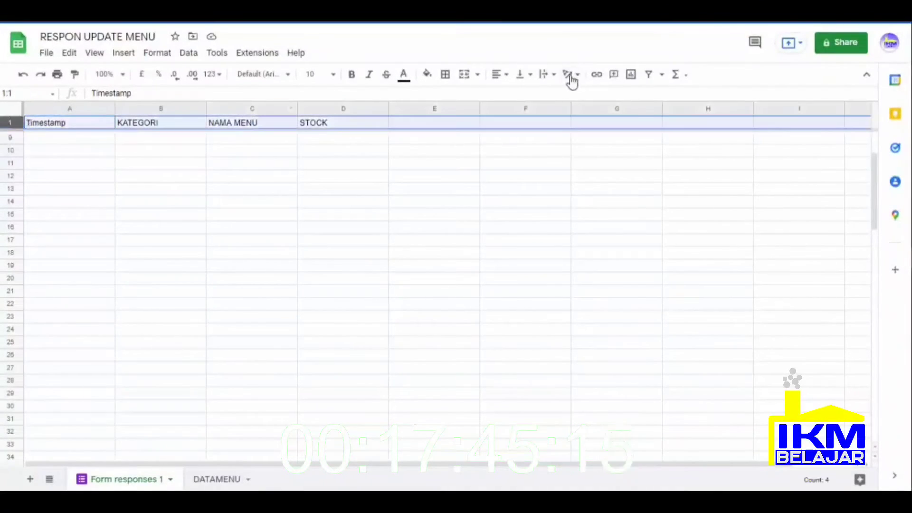
left_click(501, 78)
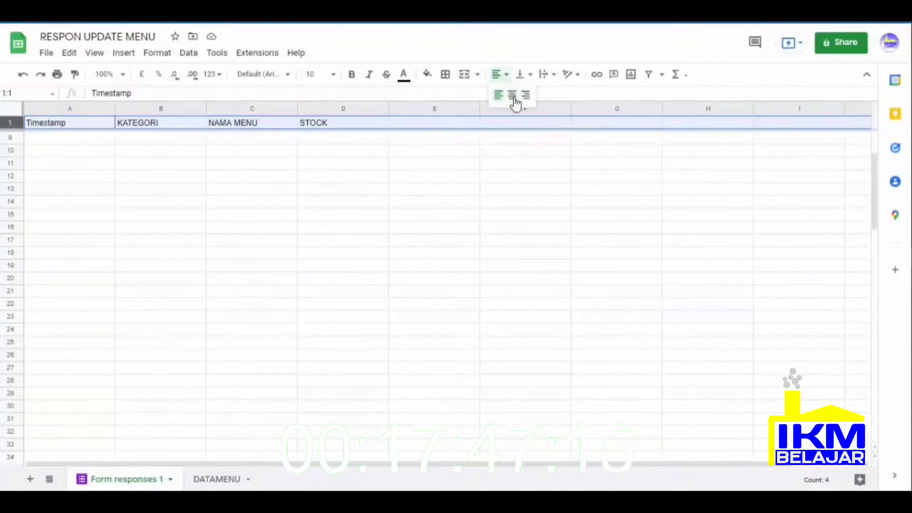
left_click(512, 97)
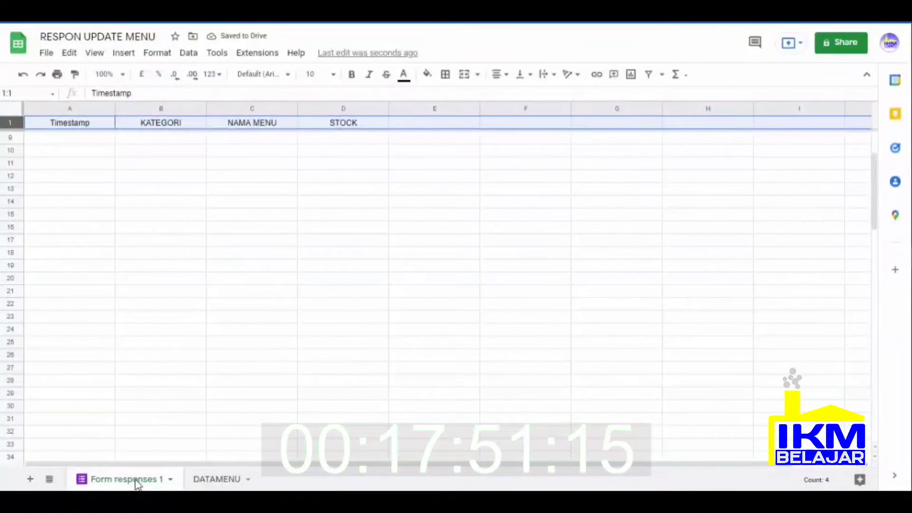
Rename the Form responses 1 sheet as RESPONMENU.
double_click(137, 483)
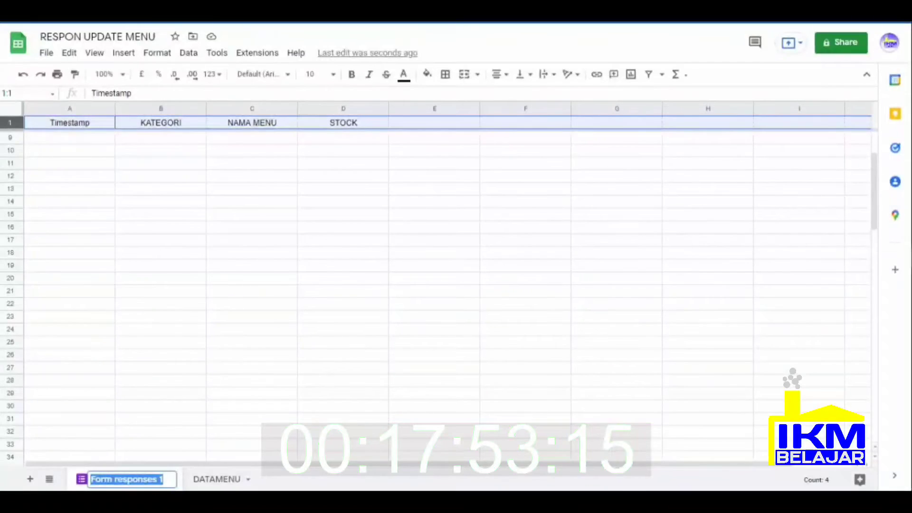
type("RESPON")
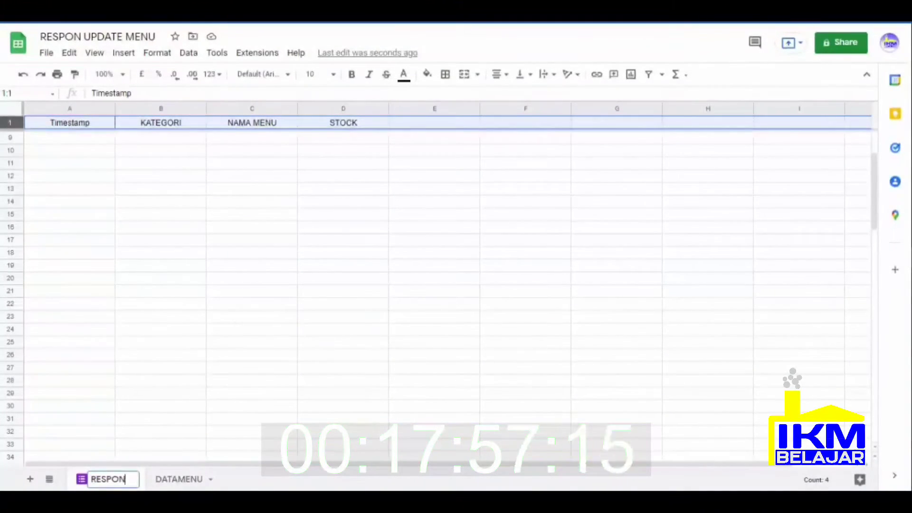
type("MENU")
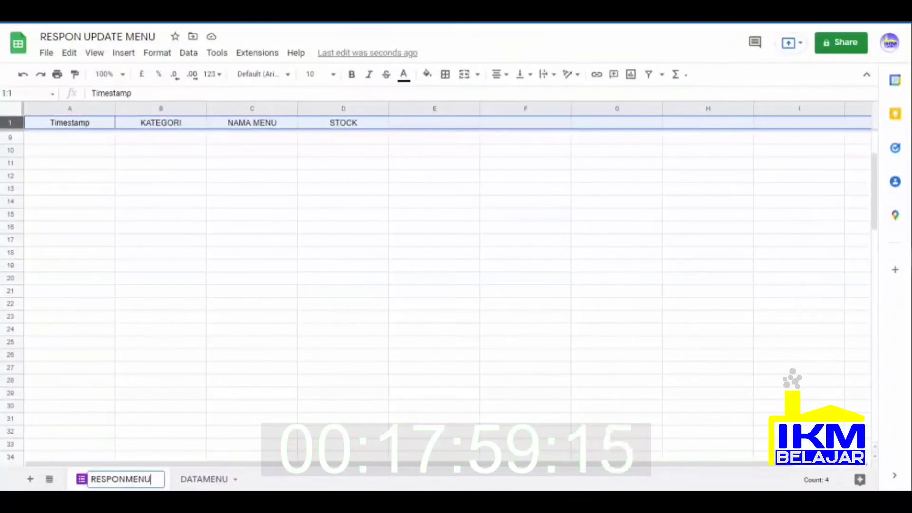
key("Return")
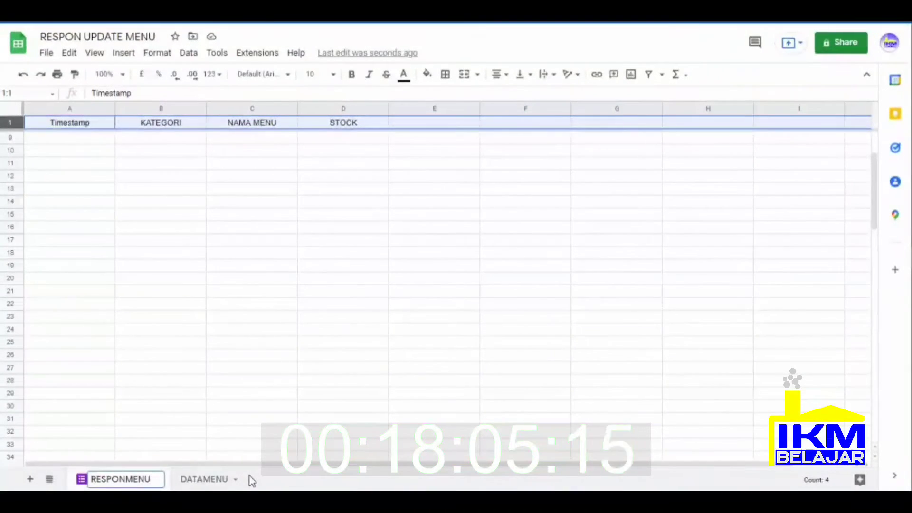
key("Return")
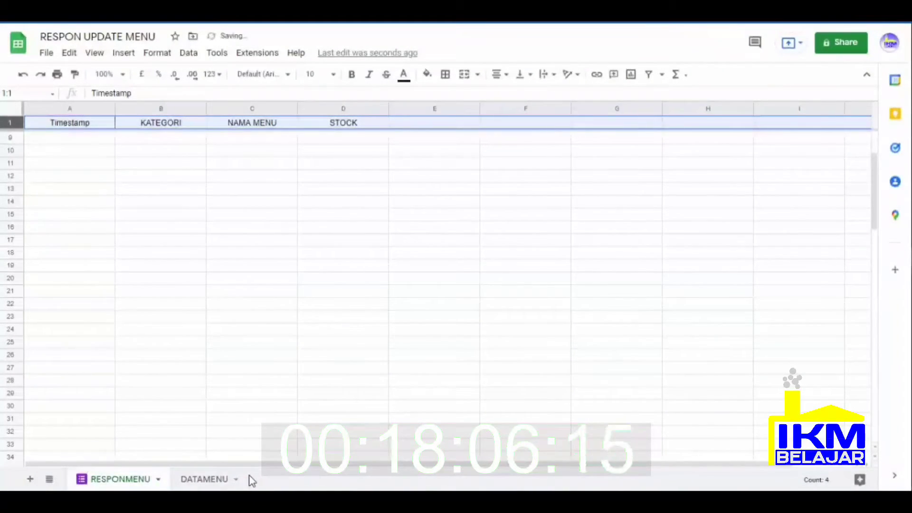
Move the DATAMENU sheet in front of RESPONMENU and return to the RESPONMENU sheet.
left_click(216, 480)
left_click_drag(220, 484, 103, 482)
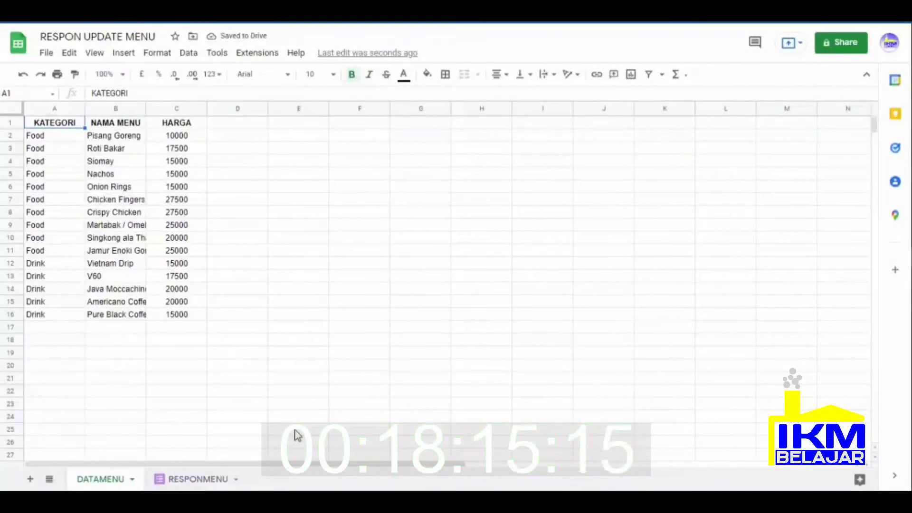
left_click(220, 480)
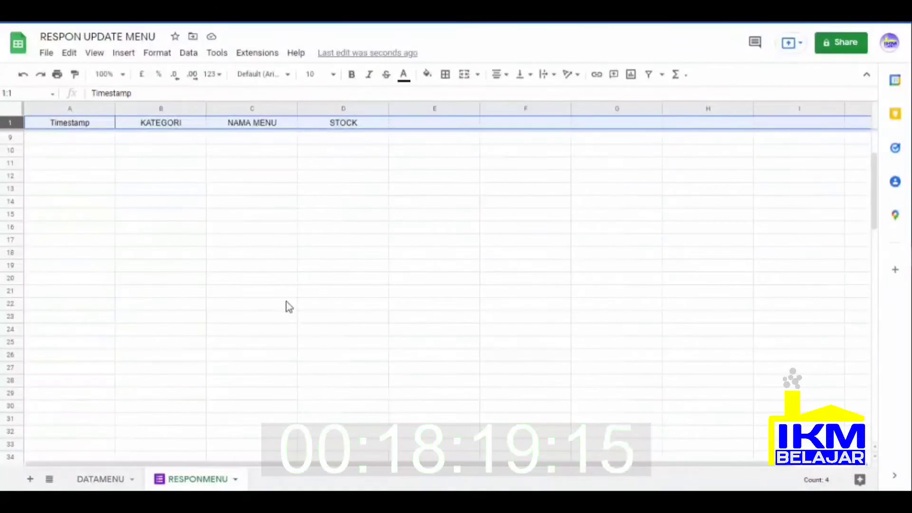
Switch back to the UPDATE MENU form and open its preview.
left_click(511, 292)
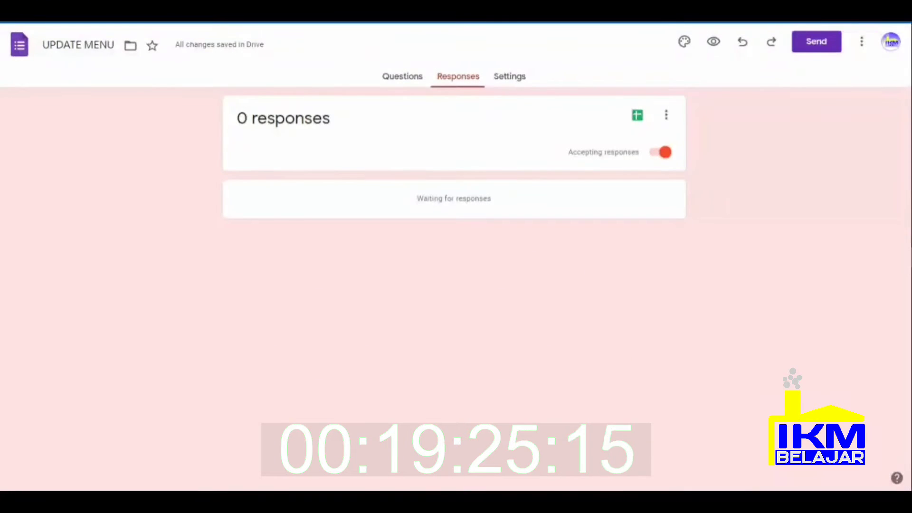
left_click(713, 45)
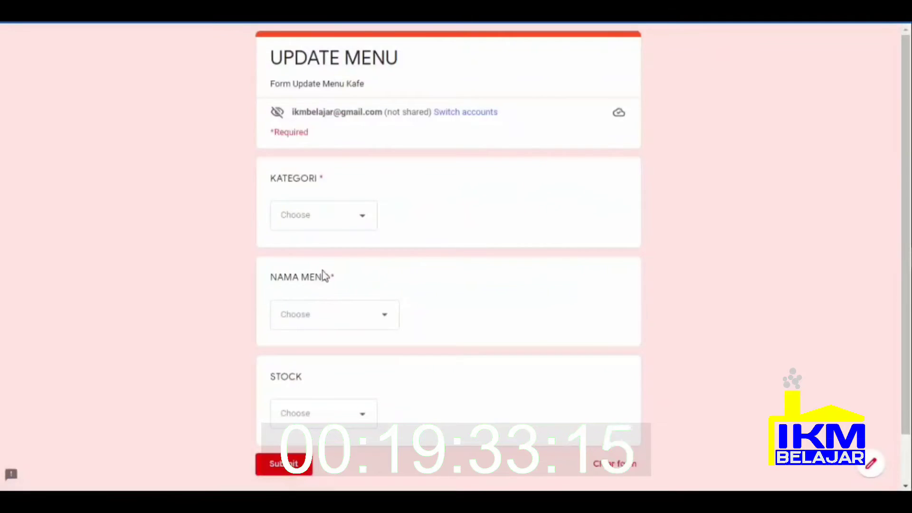
Submit a test response in the form with KATEGORI Food, NAMA MENU Pisang Goreng and STOCK Ada.
scroll(224, 241, "down", 1)
scroll(224, 237, "up", 1)
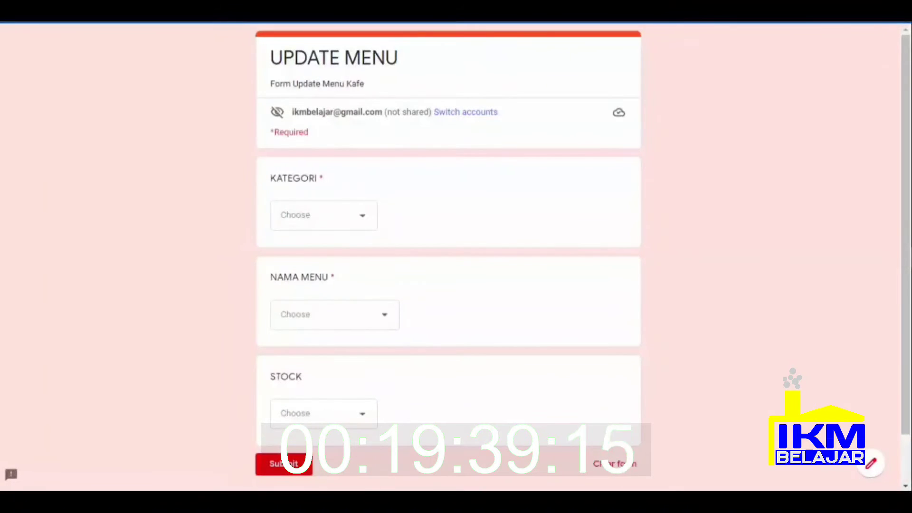
left_click(366, 220)
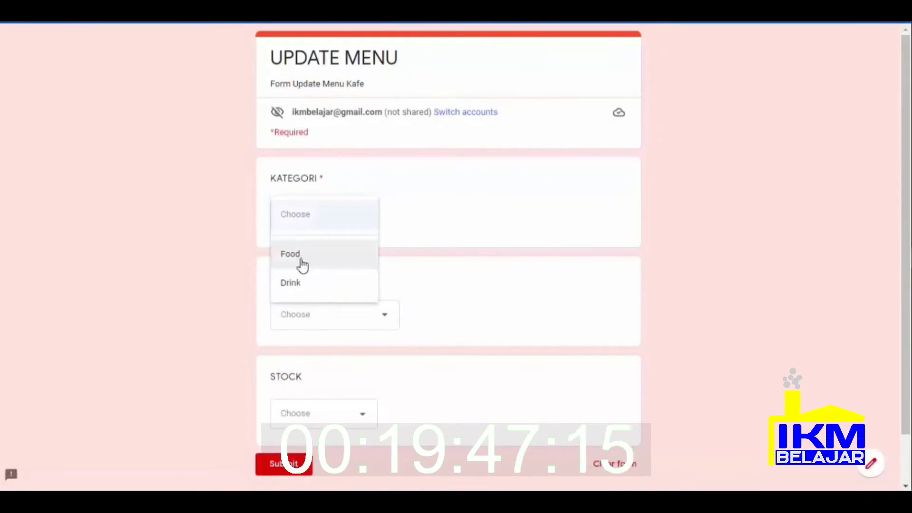
left_click(302, 264)
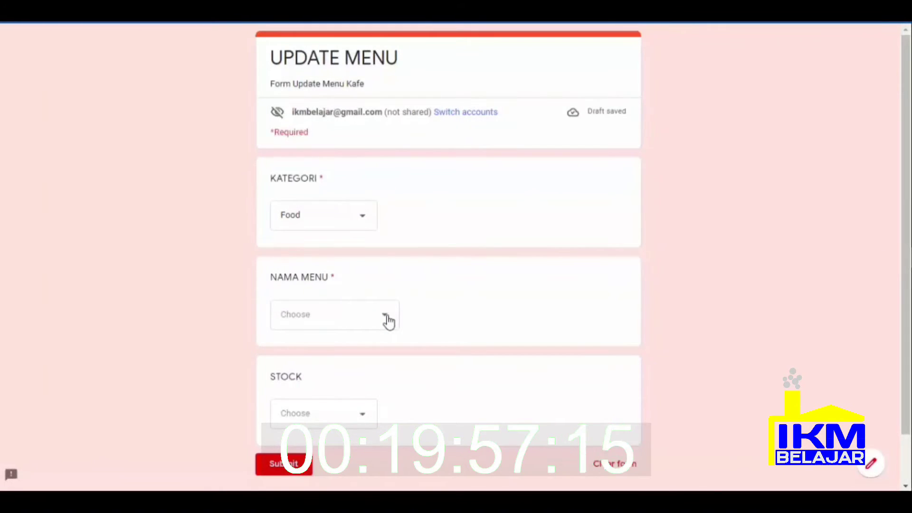
left_click(387, 319)
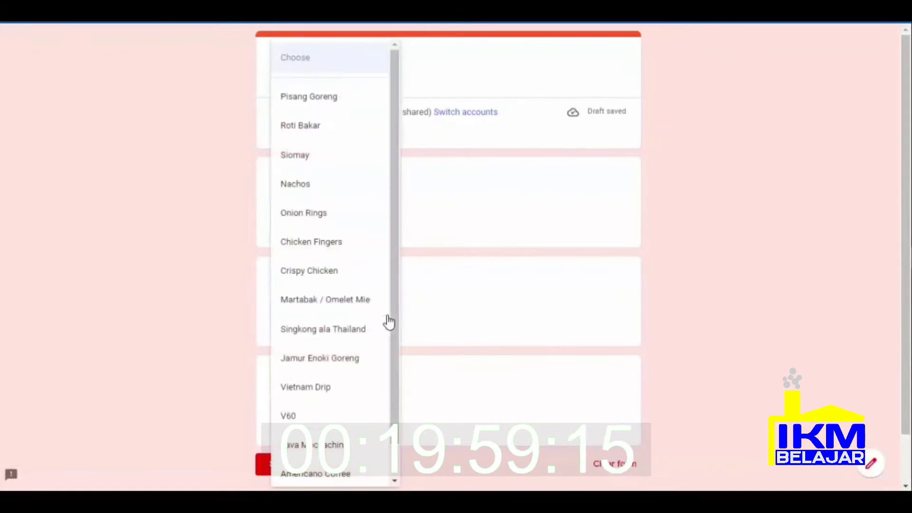
left_click(335, 101)
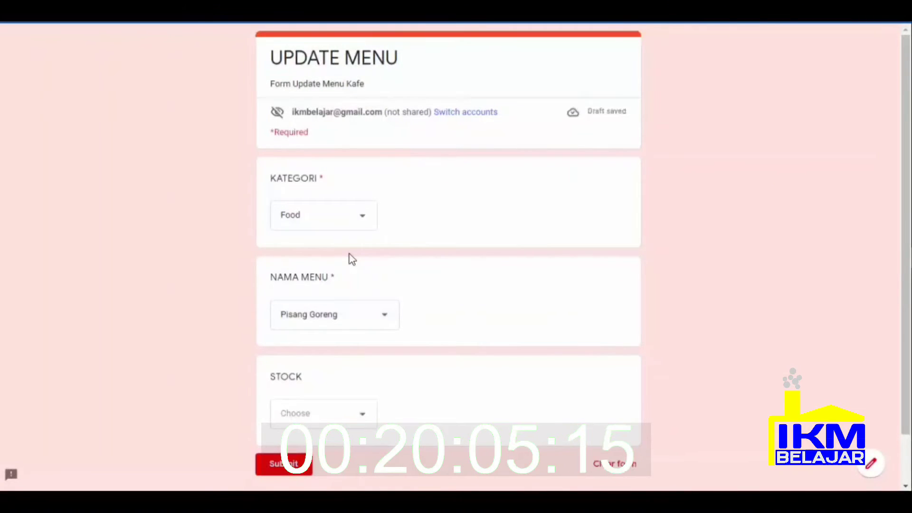
left_click(358, 420)
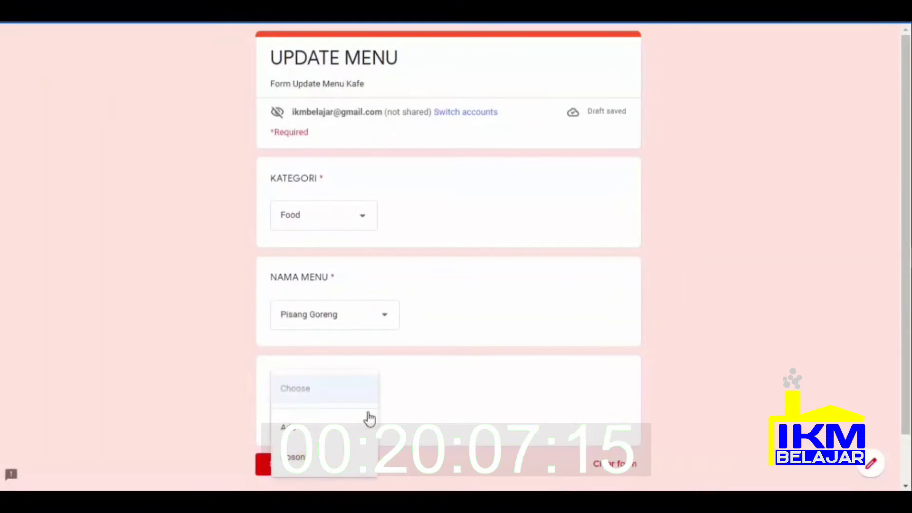
left_click(355, 441)
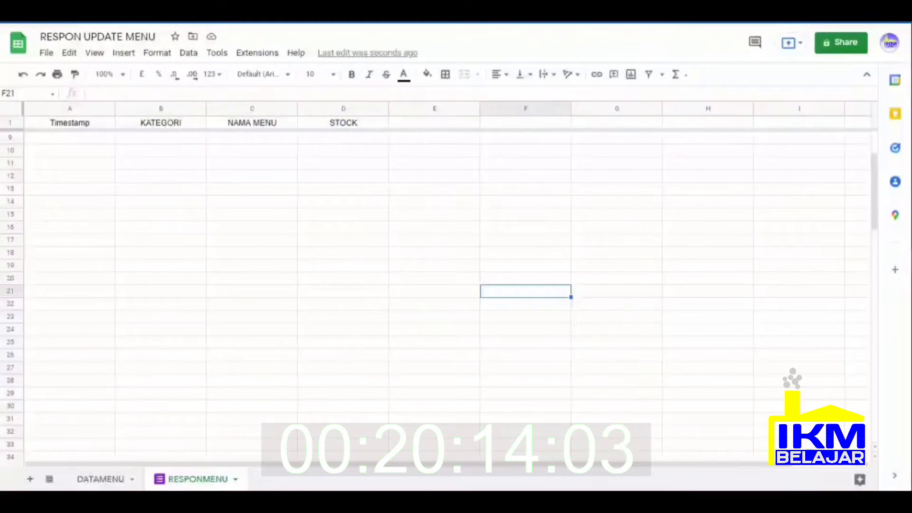
Check the first submitted response on the RESPONMENU sheet and return to the form.
left_click(269, 23)
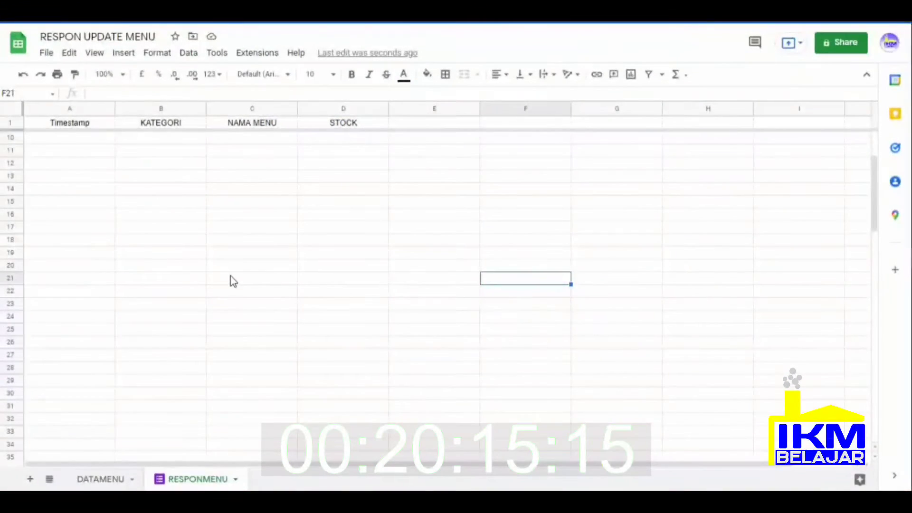
scroll(230, 276, "up", 3)
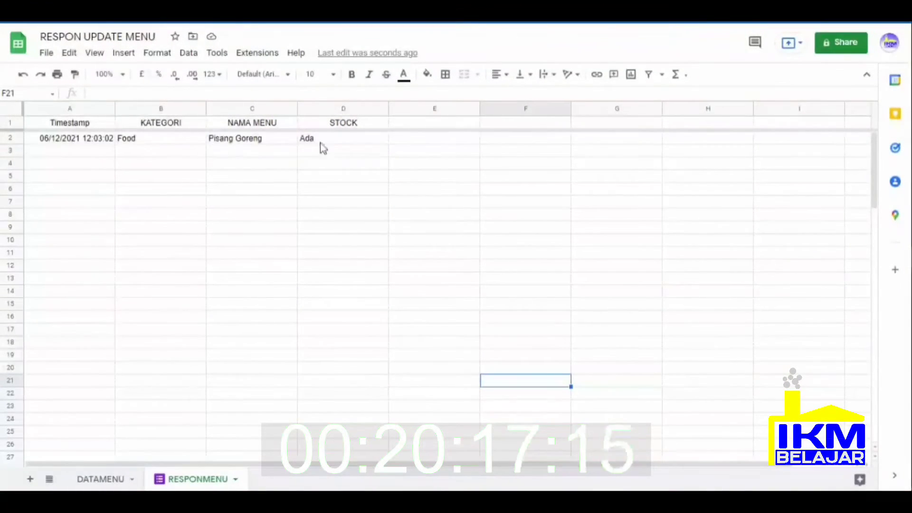
key("ctrl+shift+Tab")
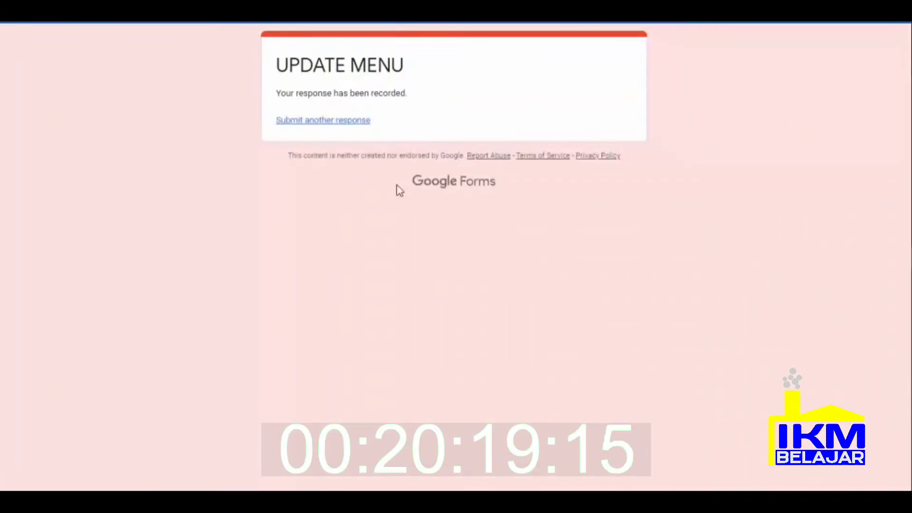
Submit another response with KATEGORI Food, NAMA MENU Roti Bakar and STOCK Ada.
left_click(359, 121)
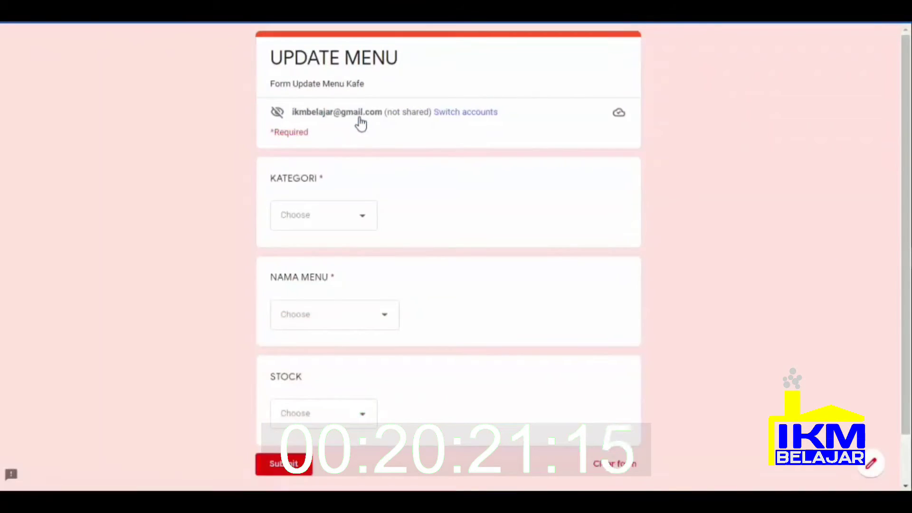
left_click(365, 223)
left_click(325, 259)
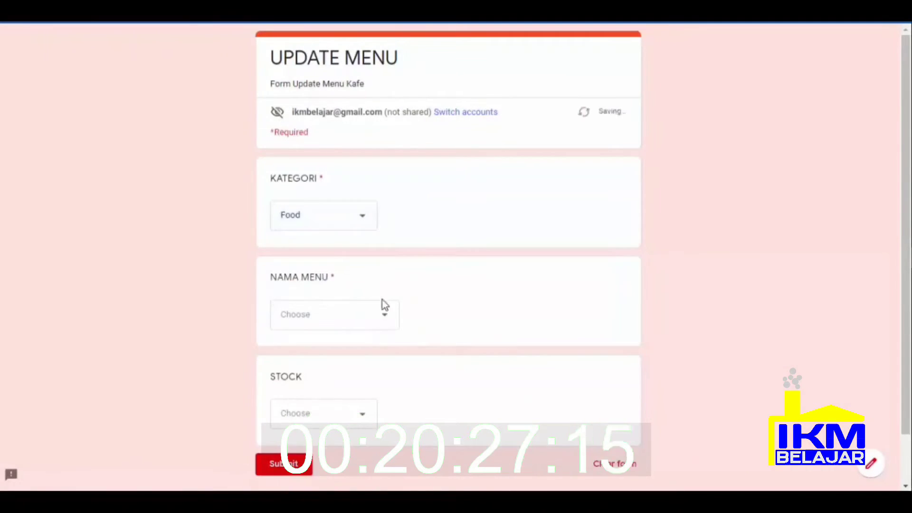
left_click(385, 320)
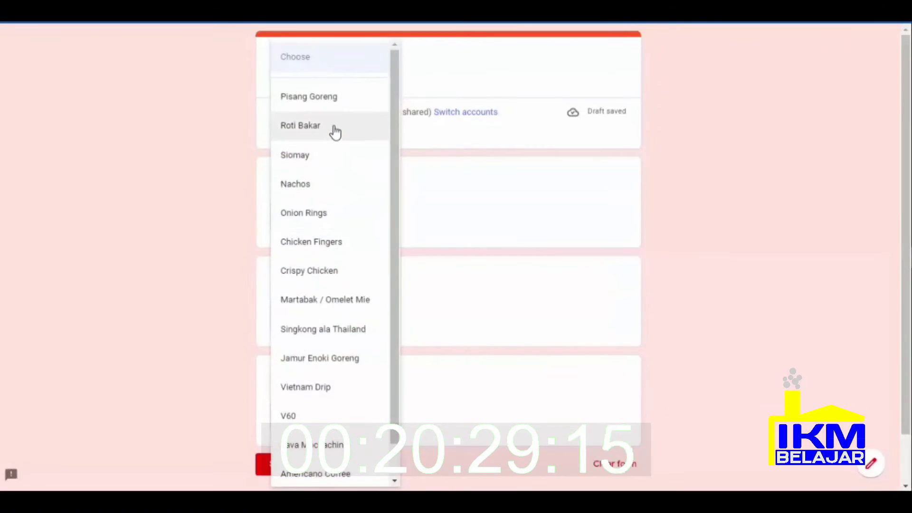
left_click(336, 129)
left_click(351, 426)
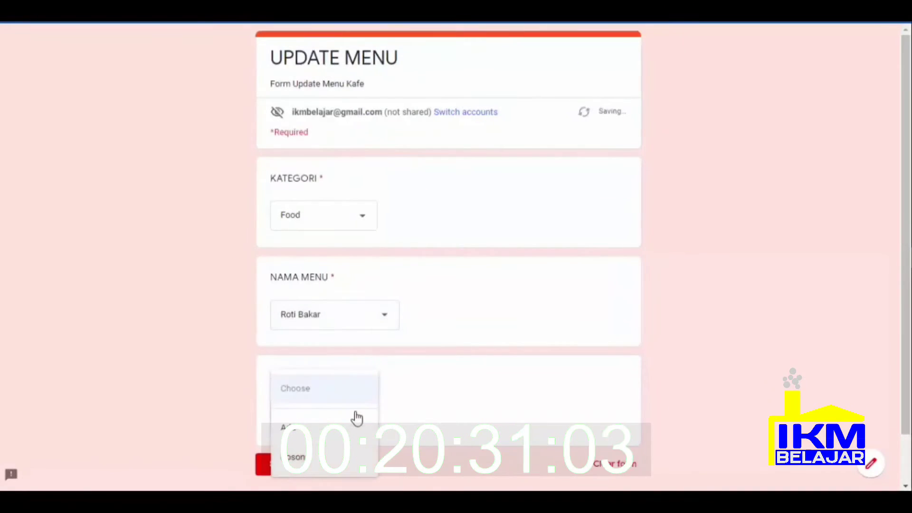
left_click(326, 425)
left_click(295, 470)
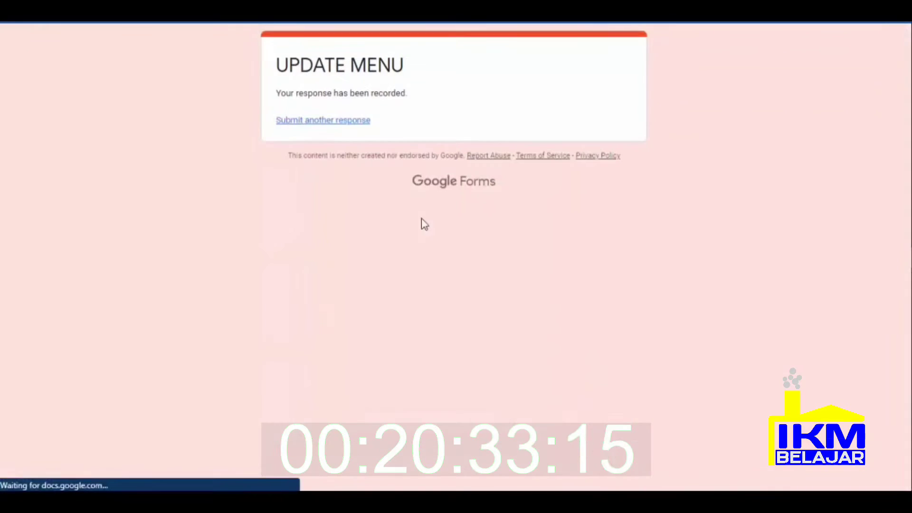
Submit Food responses for Siomay, Onion Rings, Nachos, Chicken Fingers and Crispy Chicken, each with STOCK Ada.
left_click(360, 121)
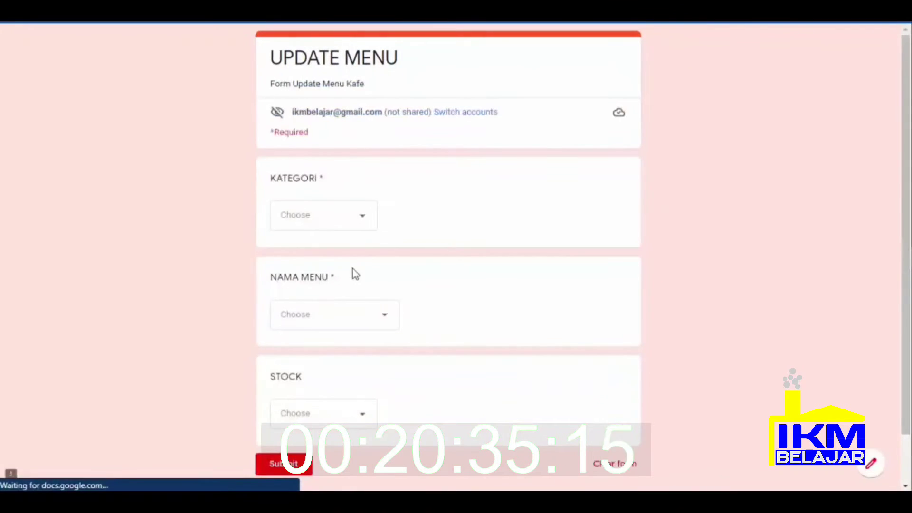
left_click(365, 218)
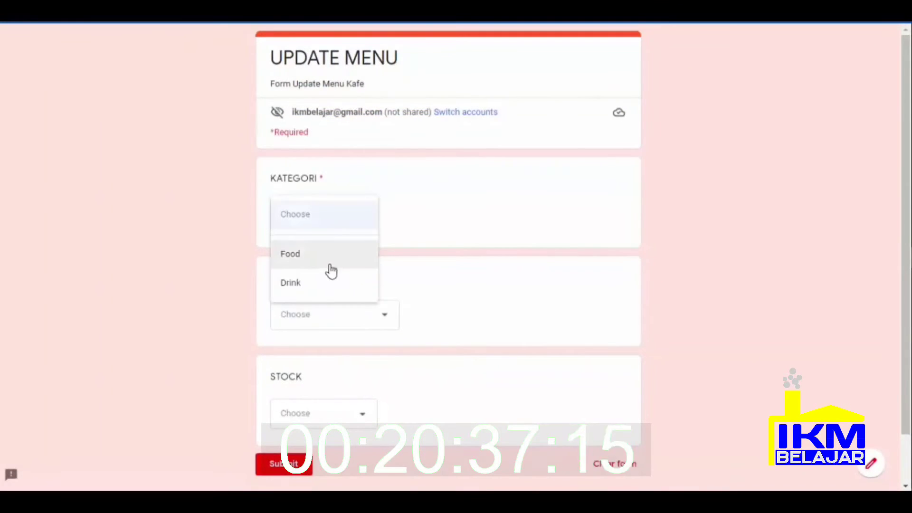
left_click(333, 261)
left_click(390, 323)
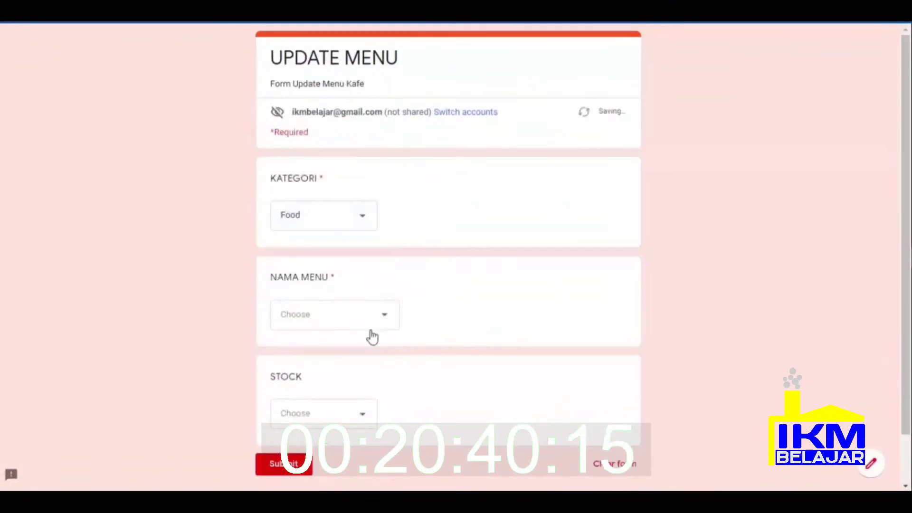
left_click(372, 330)
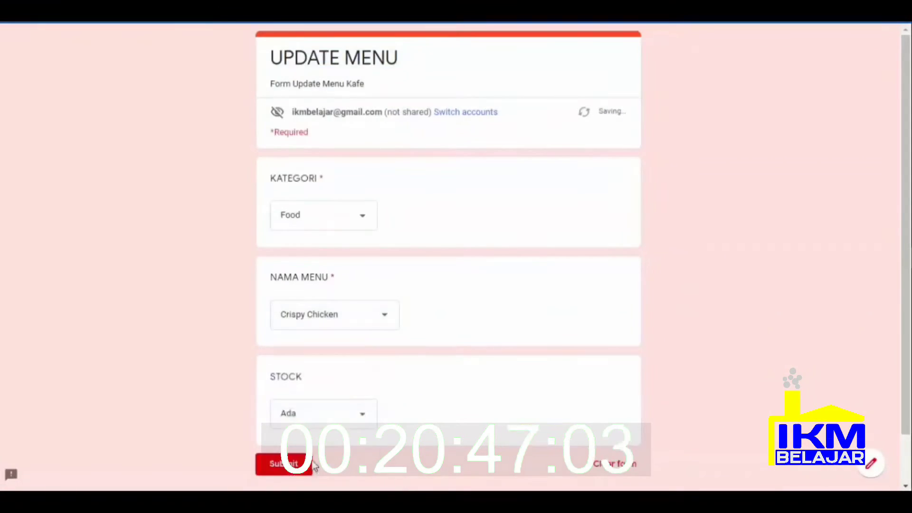
left_click(306, 464)
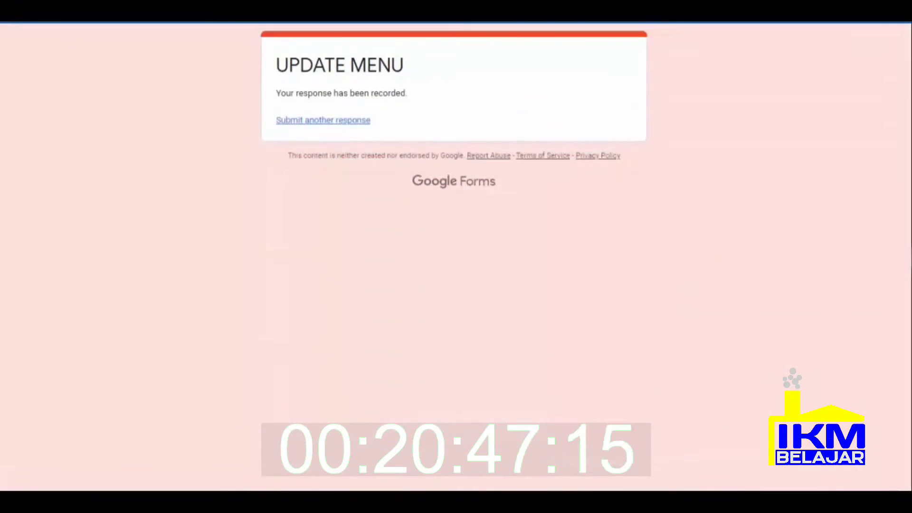
Submit Food responses for Martabak / Omelet Mie, Singkong ala Thailand and Jamur Enoki Goreng, each with STOCK Ada.
left_click(367, 122)
left_click(320, 218)
left_click(319, 254)
left_click(333, 315)
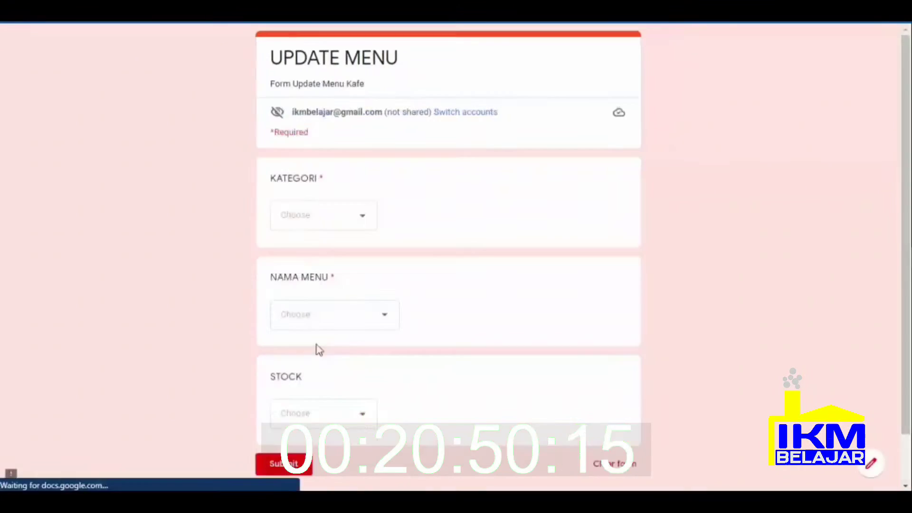
left_click(354, 323)
left_click(354, 323)
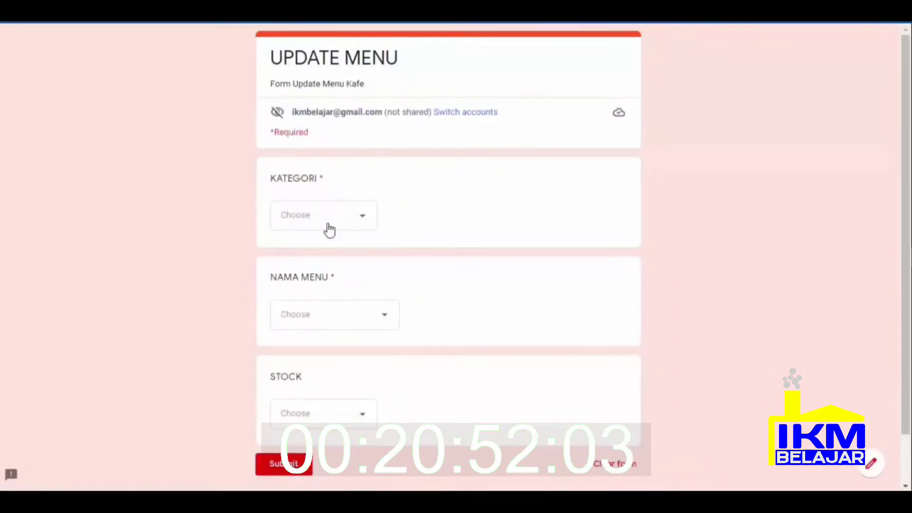
left_click(320, 218)
left_click(320, 255)
left_click(333, 315)
left_click(323, 358)
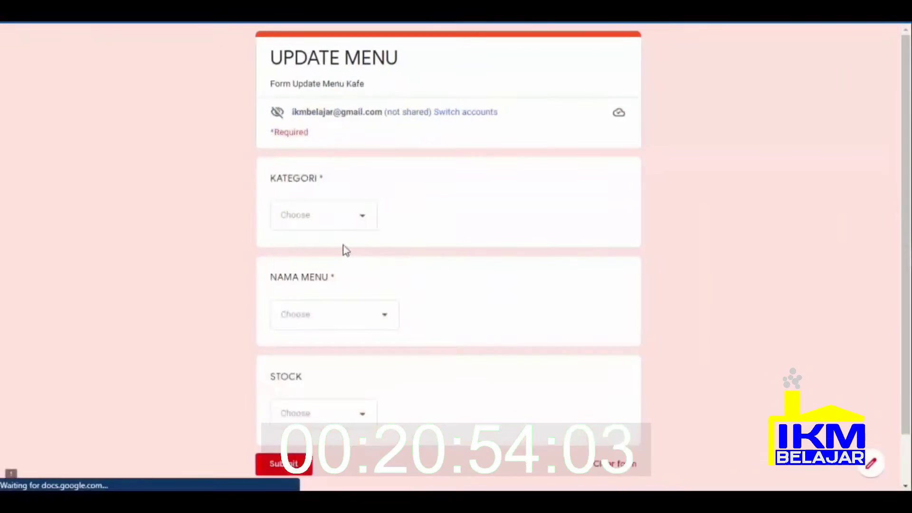
left_click(334, 314)
Submit Drink responses for Vietnam Drip, V60, Java Moccachino, Americano Coffee and Pure Black Coffee, each with STOCK Ada.
left_click(323, 215)
left_click(335, 254)
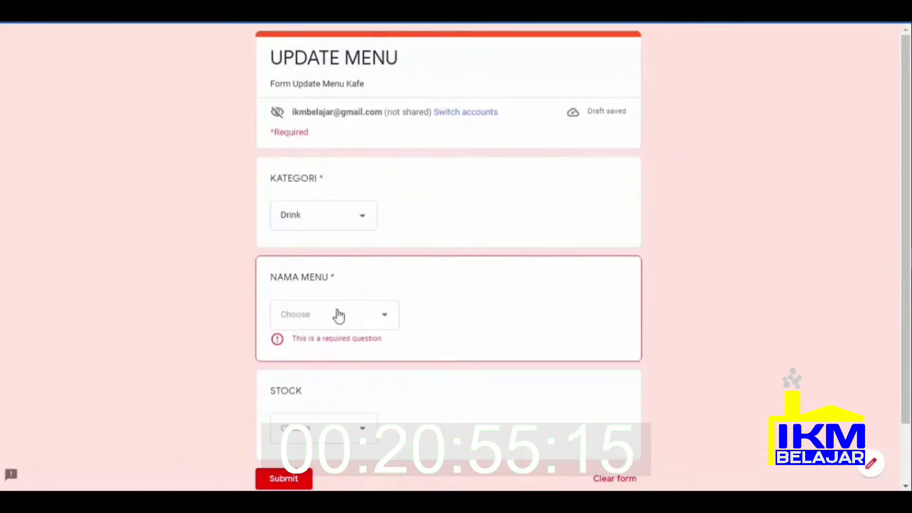
left_click(338, 315)
left_click(346, 132)
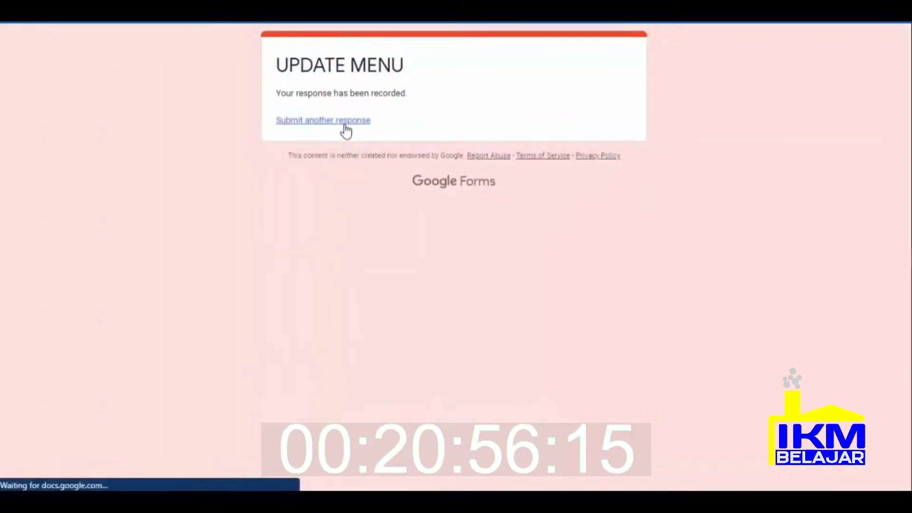
left_click(335, 314)
left_click(344, 420)
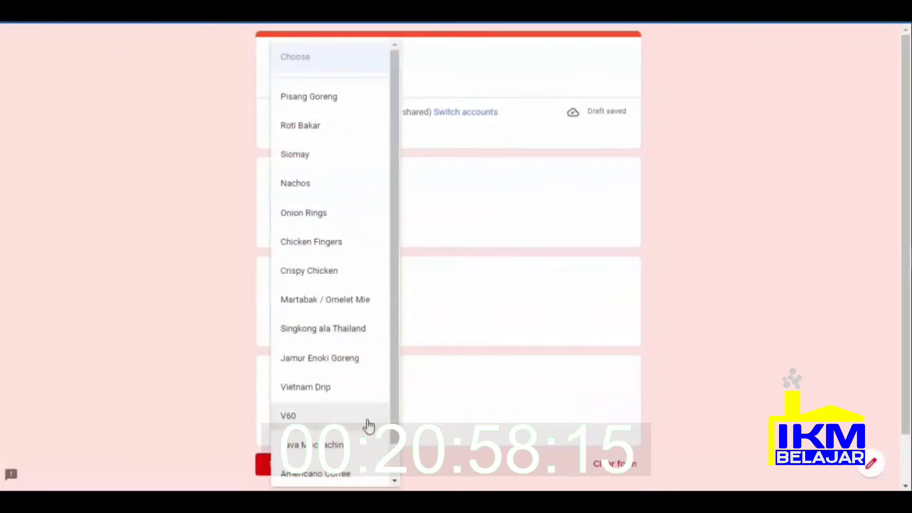
left_click(333, 445)
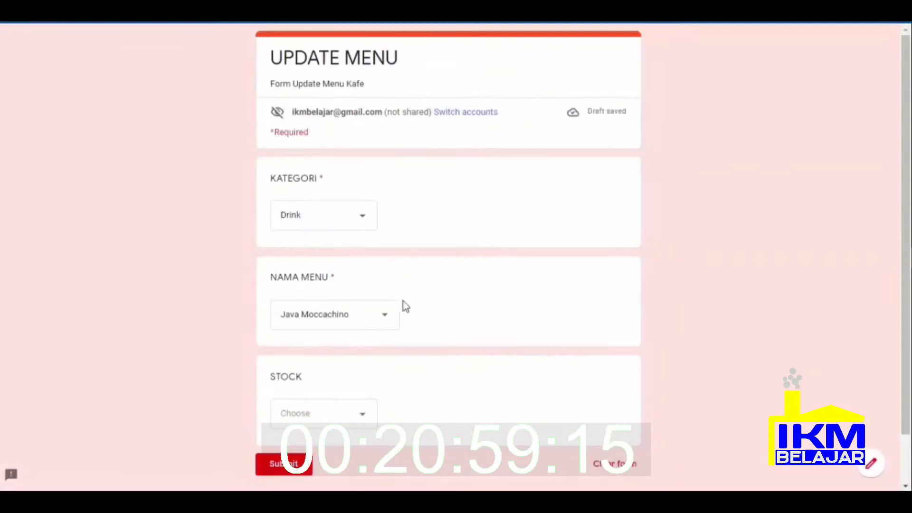
left_click(323, 413)
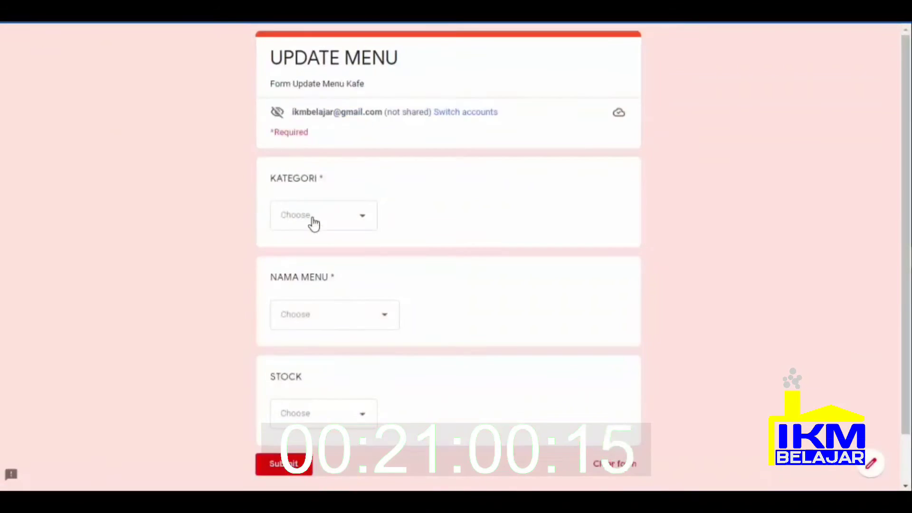
left_click(335, 314)
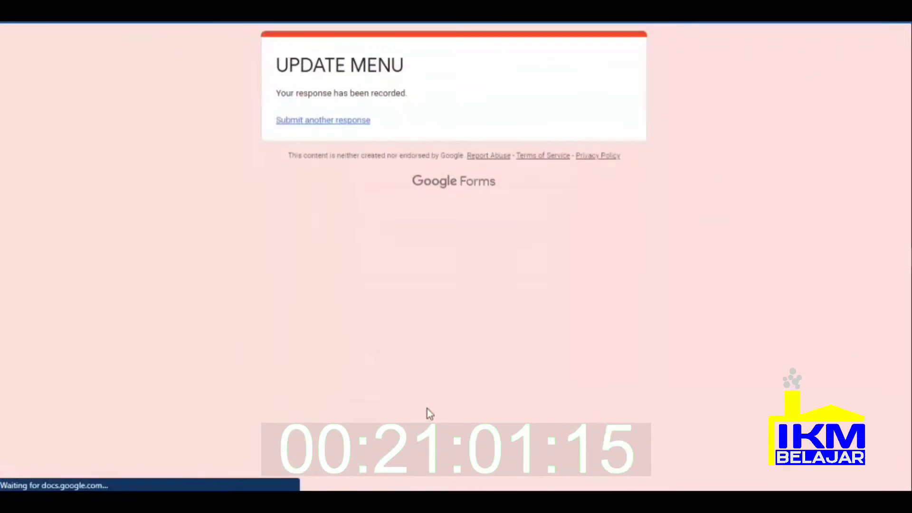
left_click(299, 467)
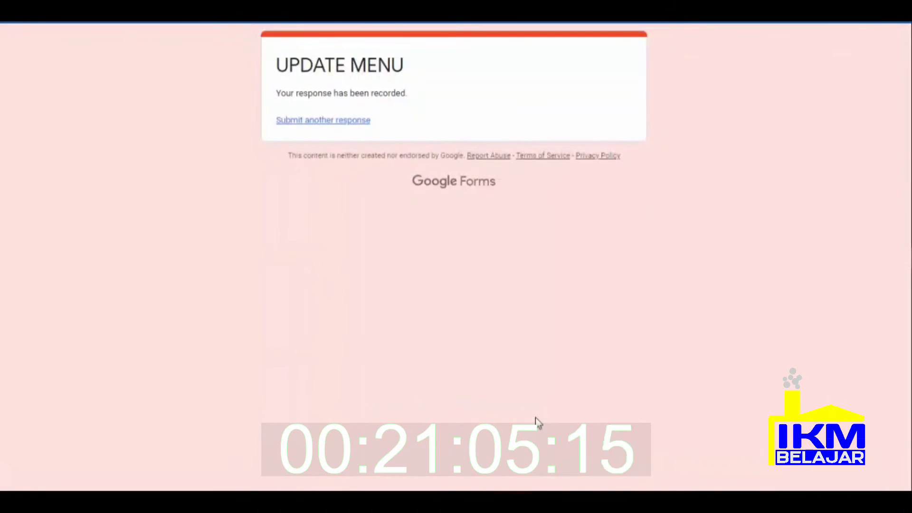
Show the collected responses on the RESPONMENU sheet and switch to the Rumus Daftar Menu document in Word.
key("ctrl+Tab")
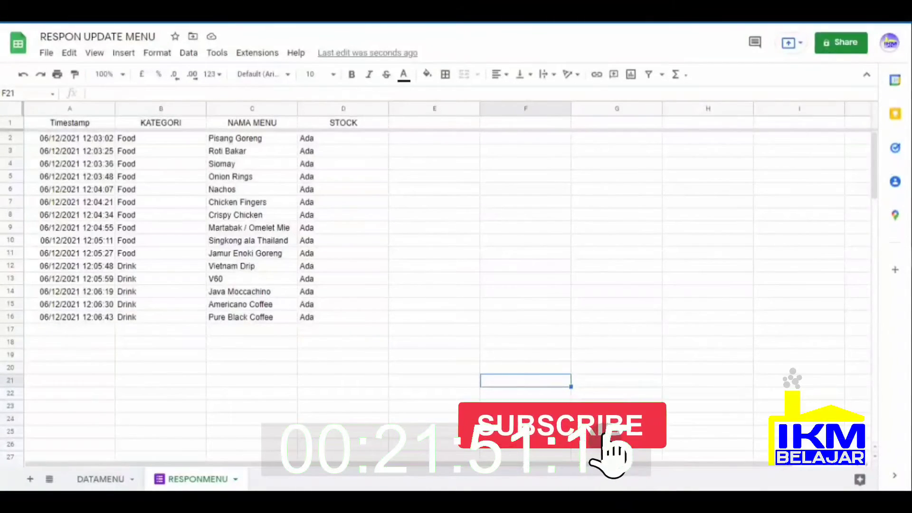
mouse_move(910, 285)
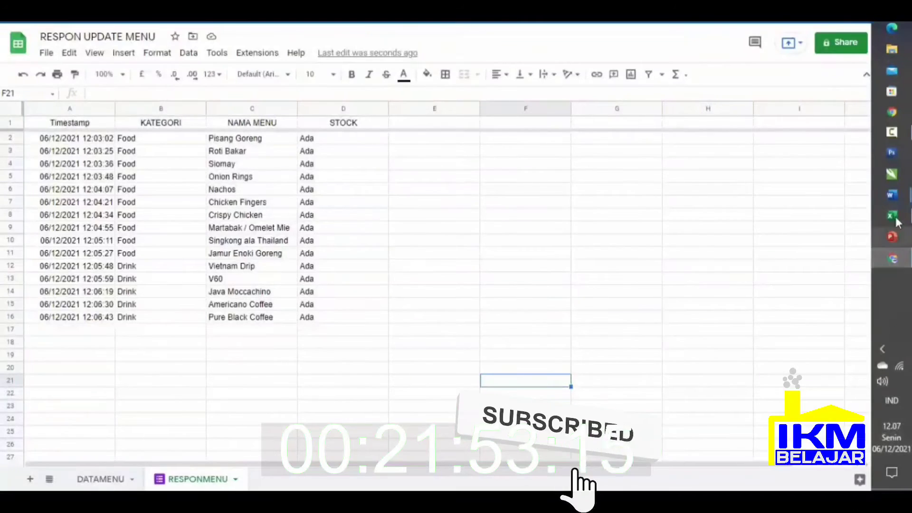
mouse_move(895, 199)
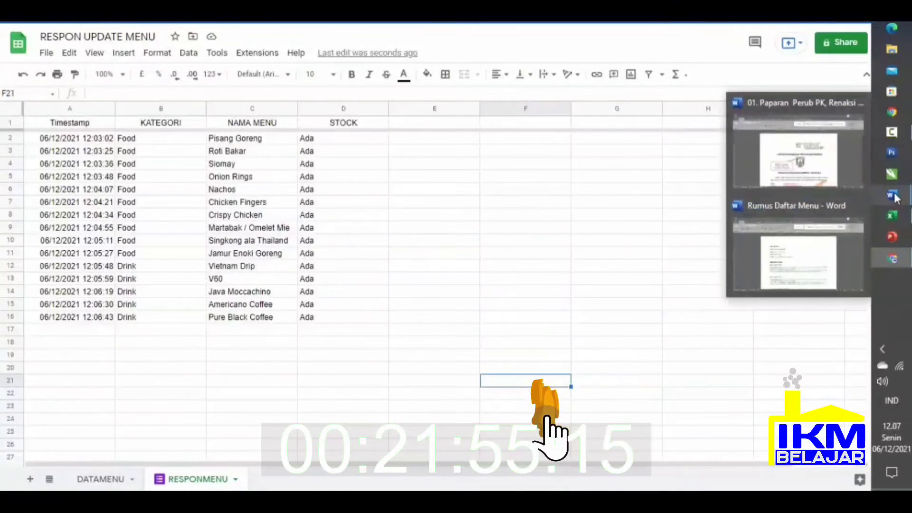
left_click(825, 253)
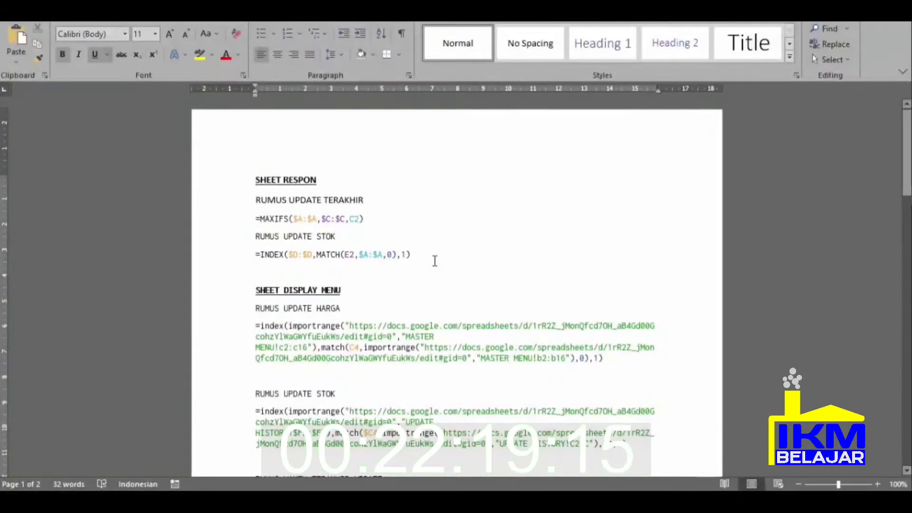
Copy the RUMUS UPDATE STOK formula from the Word document and switch to the RESPON UPDATE MENU spreadsheet.
left_click_drag(429, 255, 256, 256)
right_click(315, 261)
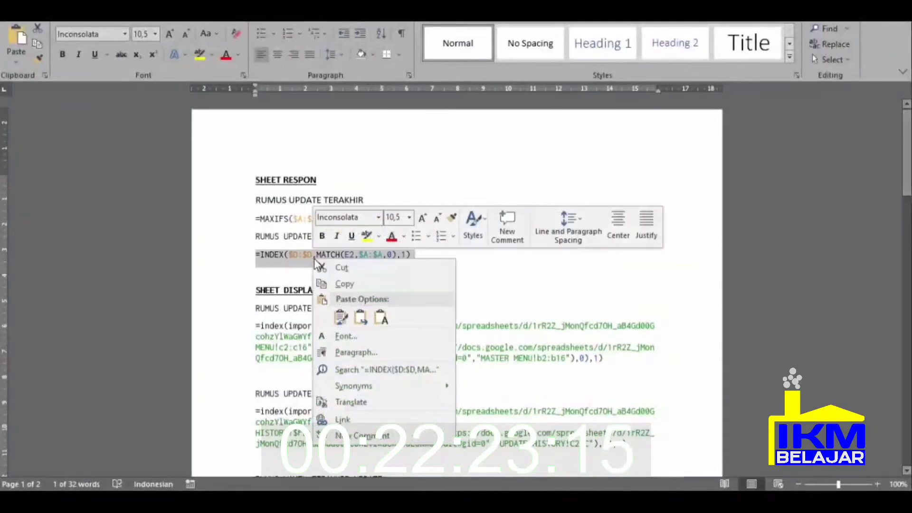
left_click(345, 283)
mouse_move(907, 123)
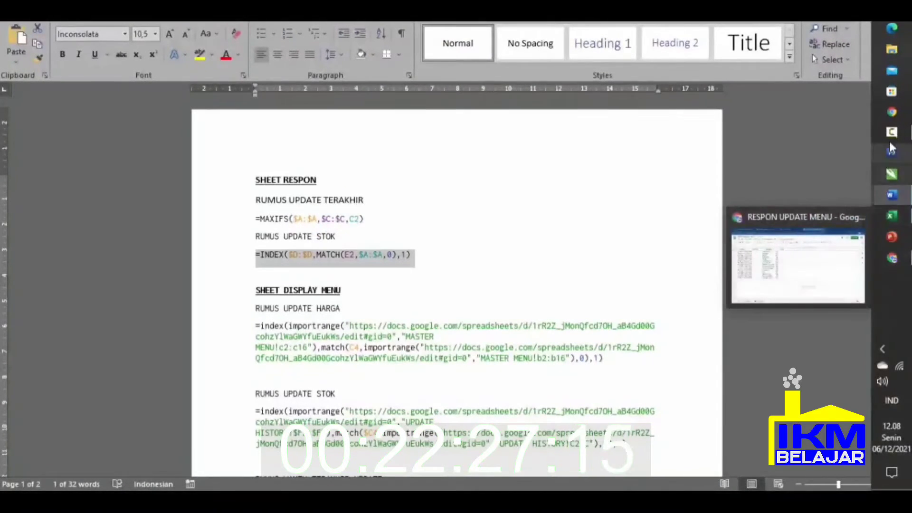
mouse_move(892, 263)
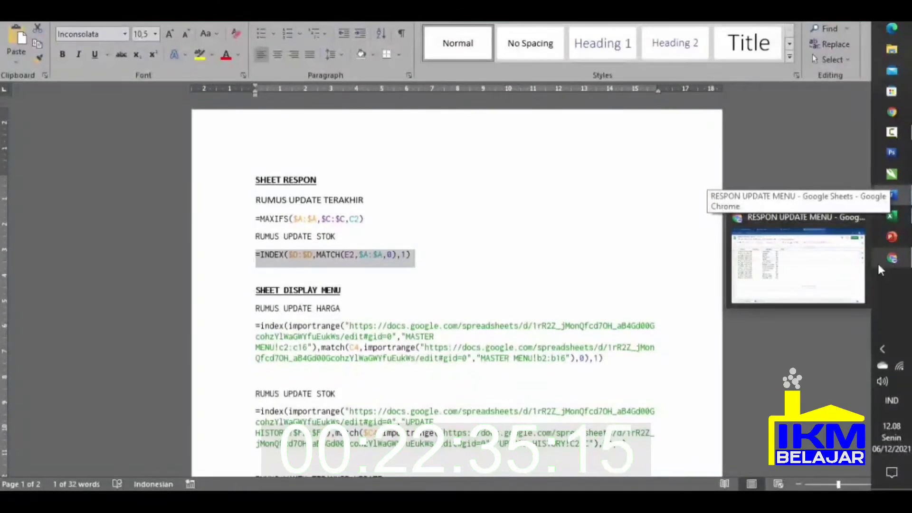
left_click(839, 272)
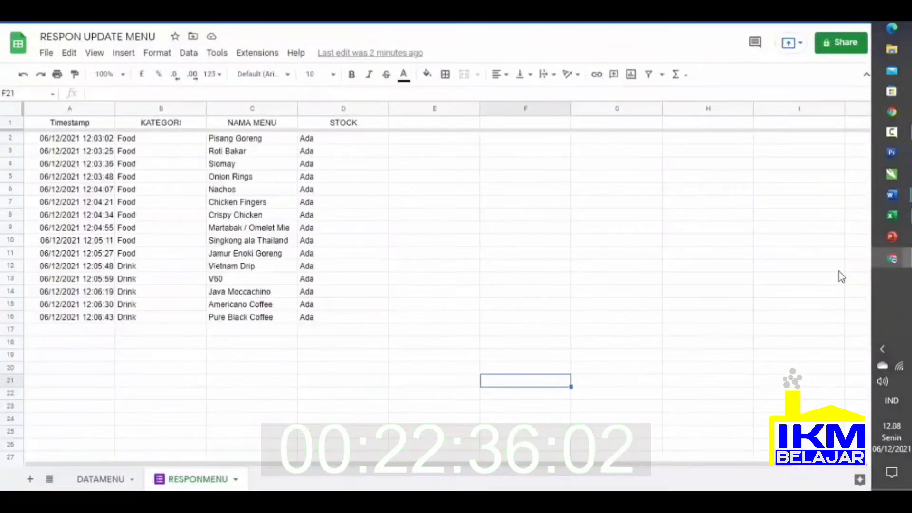
Enter the header UPDATE STOCK in cell F1 of the RESPONMENU sheet.
left_click(495, 141)
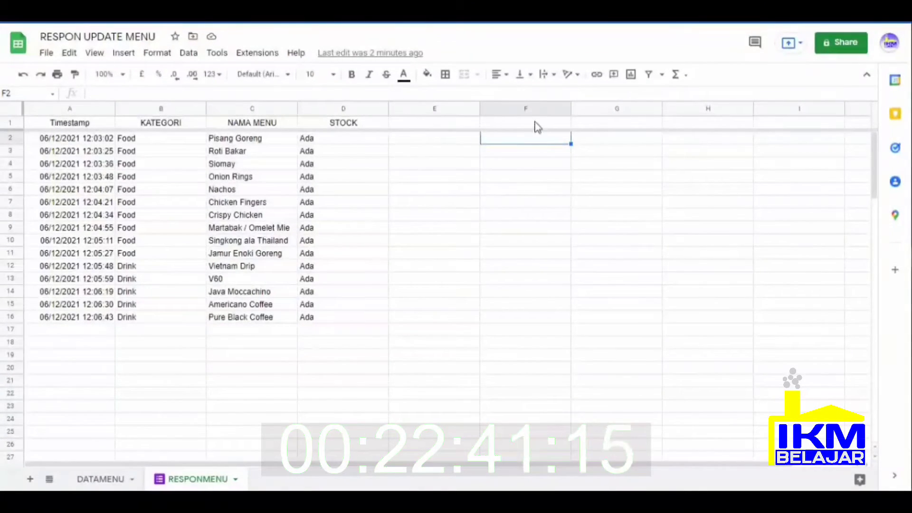
left_click(536, 125)
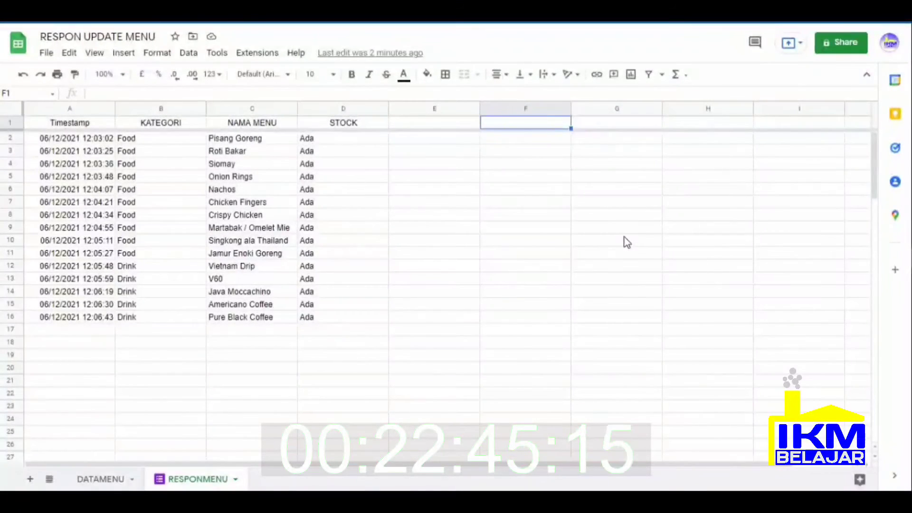
type("UPDAT")
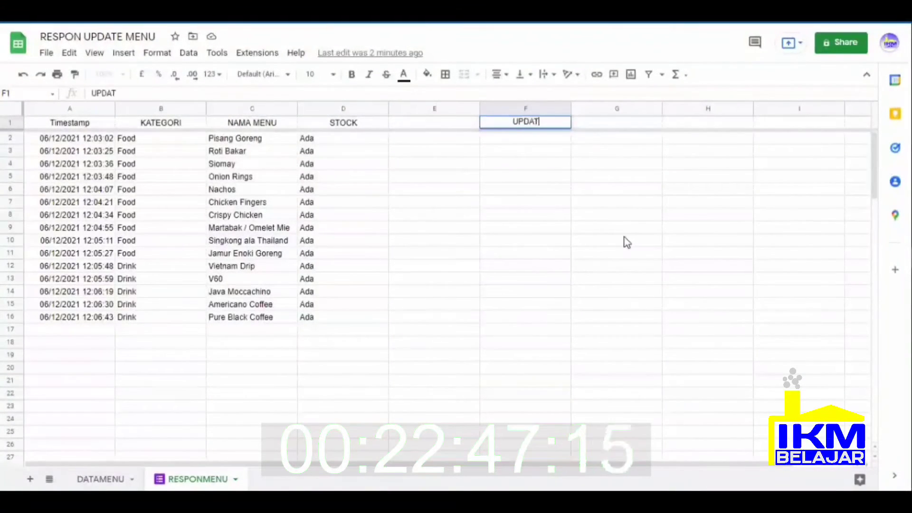
type("E STOCK")
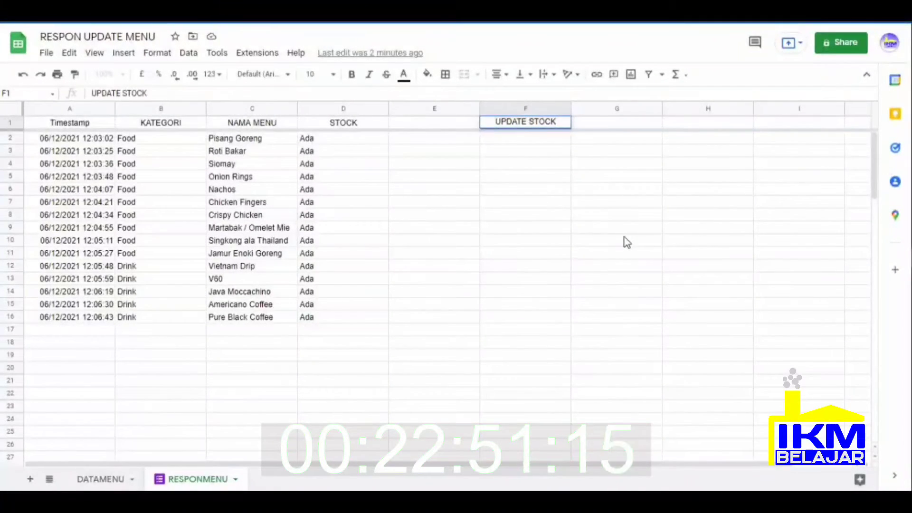
key("Return")
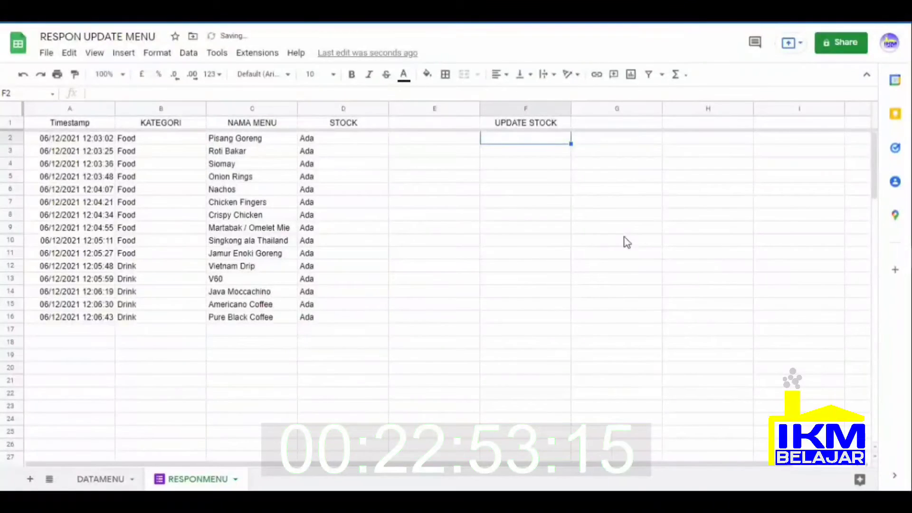
Paste the stock formula =INDEX($D:$D,MATCH(E2,$A:$A,0),1) into cell F2 under UPDATE STOCK.
right_click(137, 96)
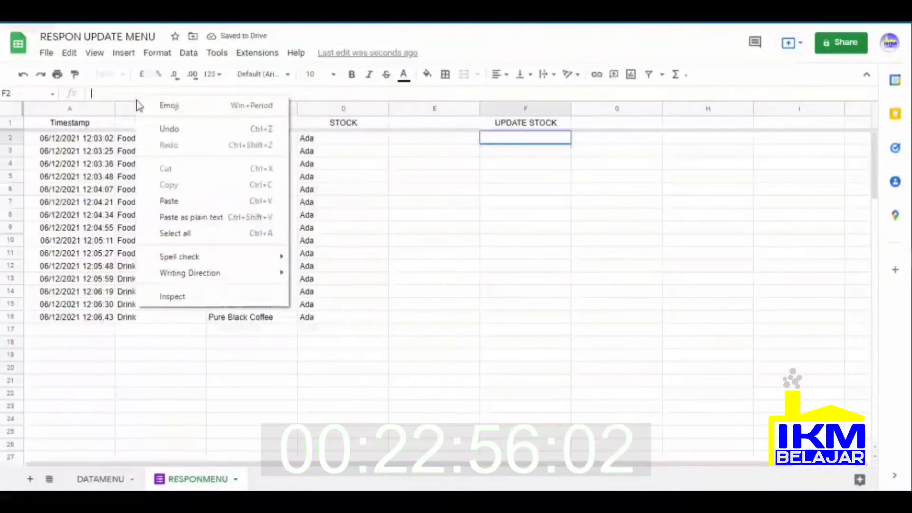
left_click(187, 201)
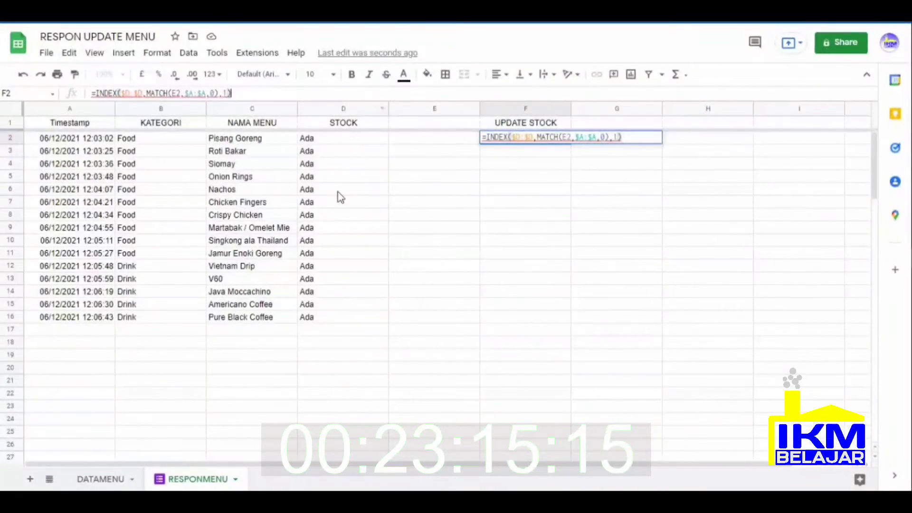
mouse_move(569, 138)
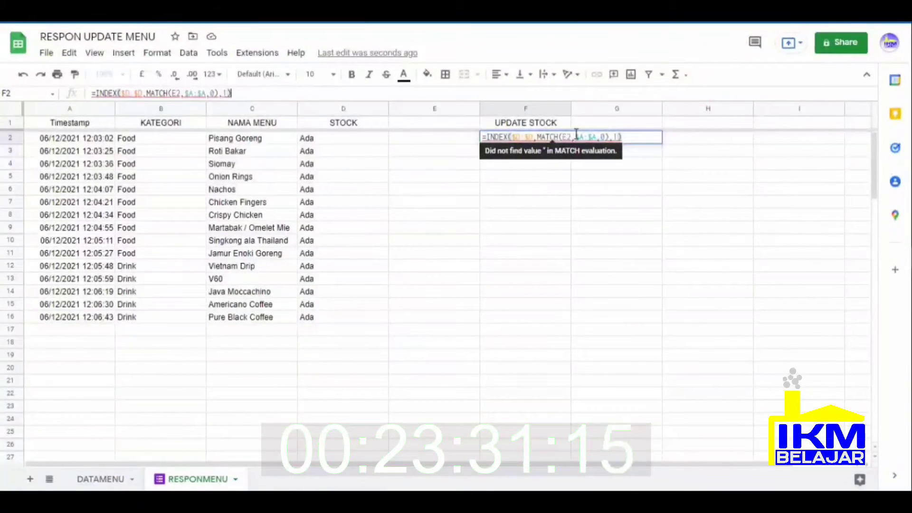
key("Return")
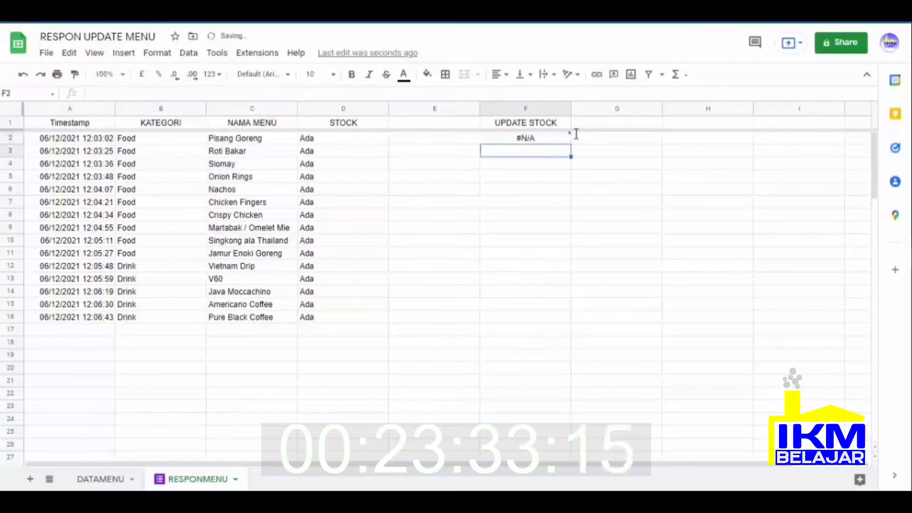
Try C2 as the MATCH lookup cell in the stock formula in F2.
left_click(554, 141)
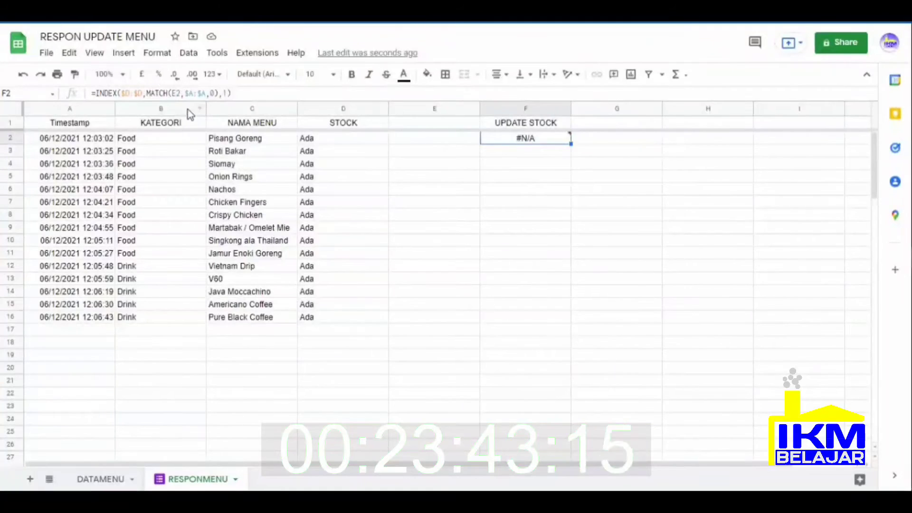
key("Return")
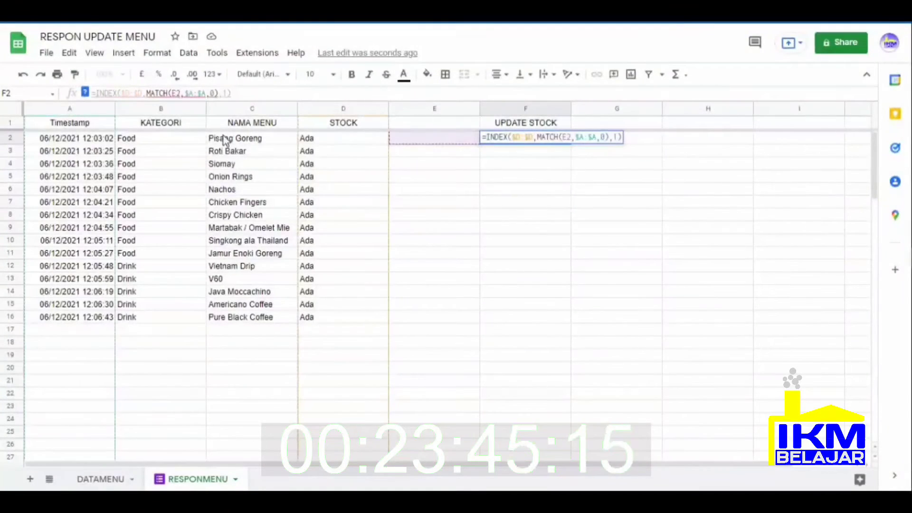
key("BackSpace")
key("Return")
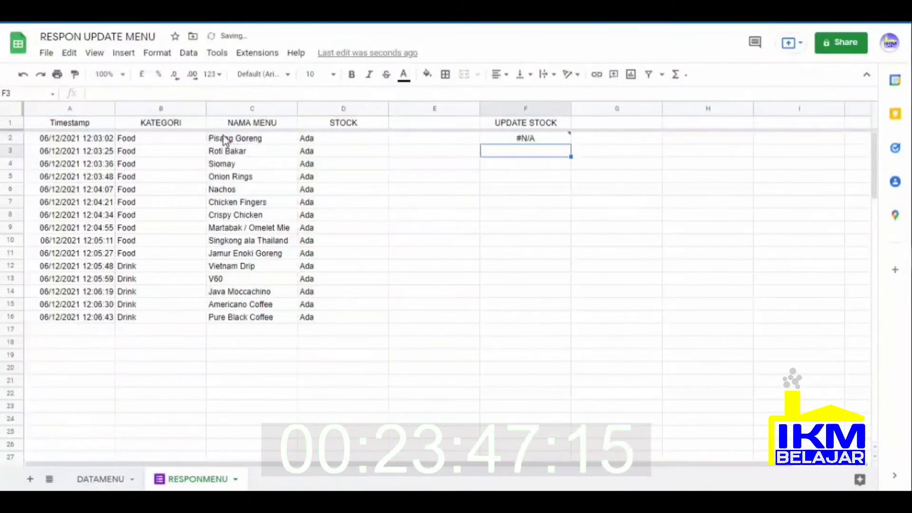
Restore E2 as the MATCH lookup cell in the stock formula in F2.
left_click(544, 138)
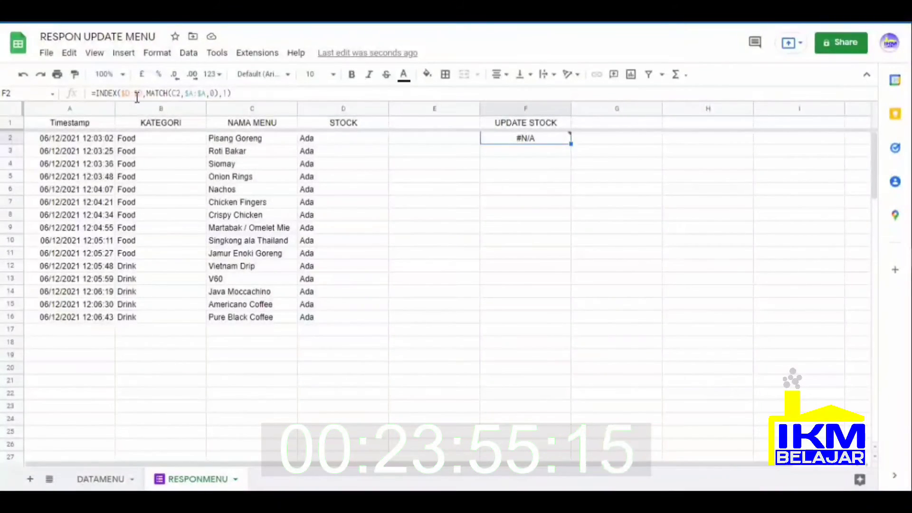
left_click(181, 95)
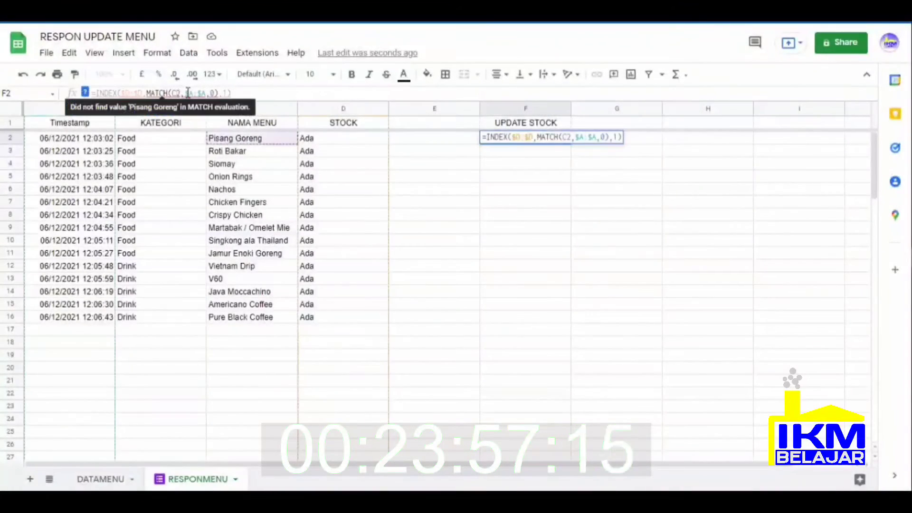
key("BackSpace")
key("Return")
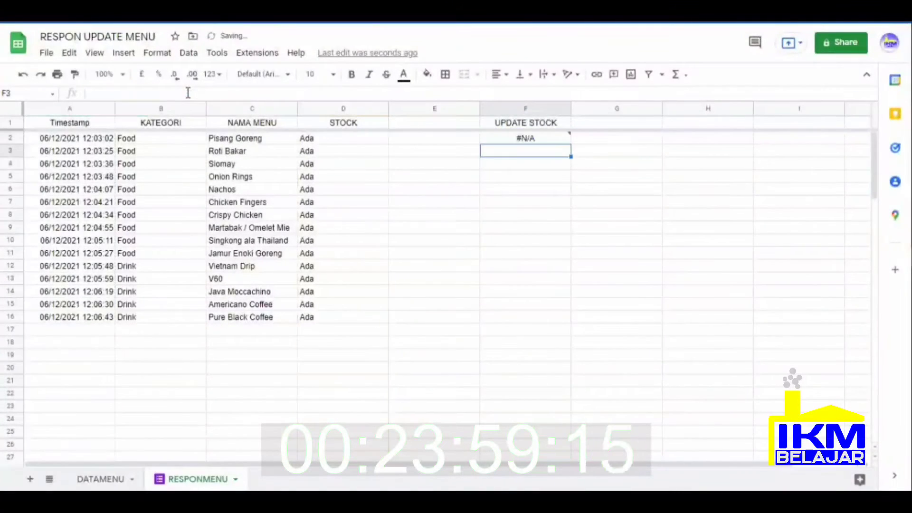
left_click(611, 203)
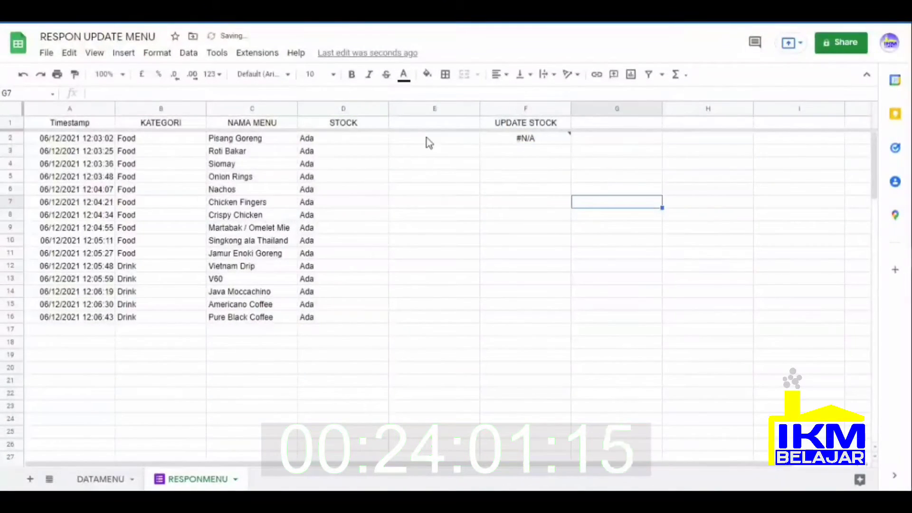
Enter the header TIME UPDATE in cell E1, between the STOCK and UPDATE STOCK columns.
left_click(437, 122)
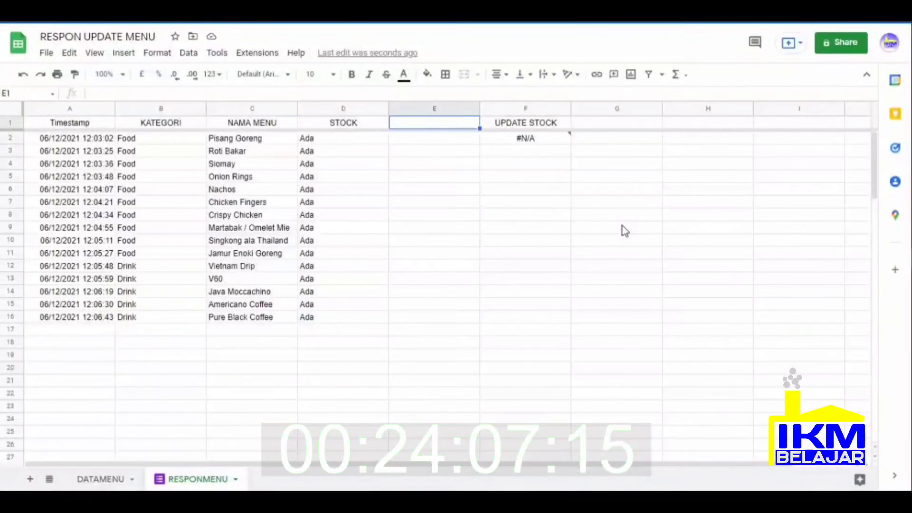
type("TIMD")
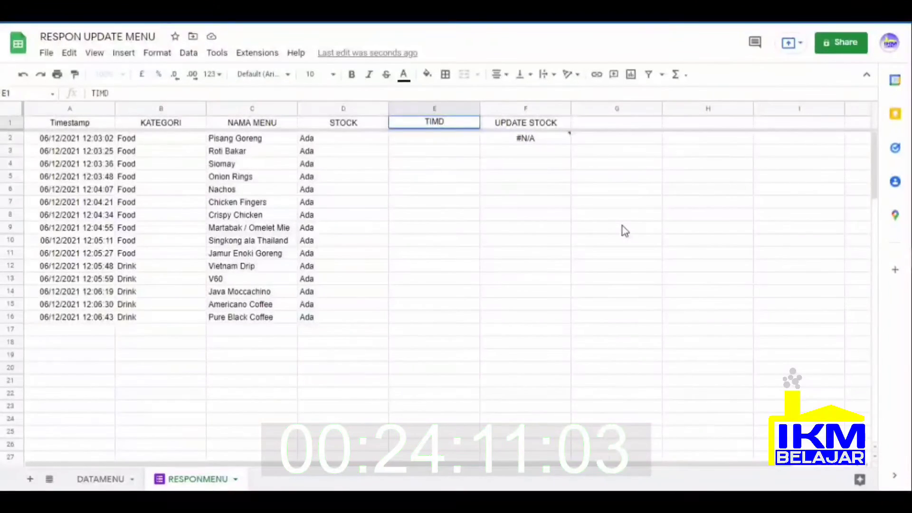
key("BackSpace")
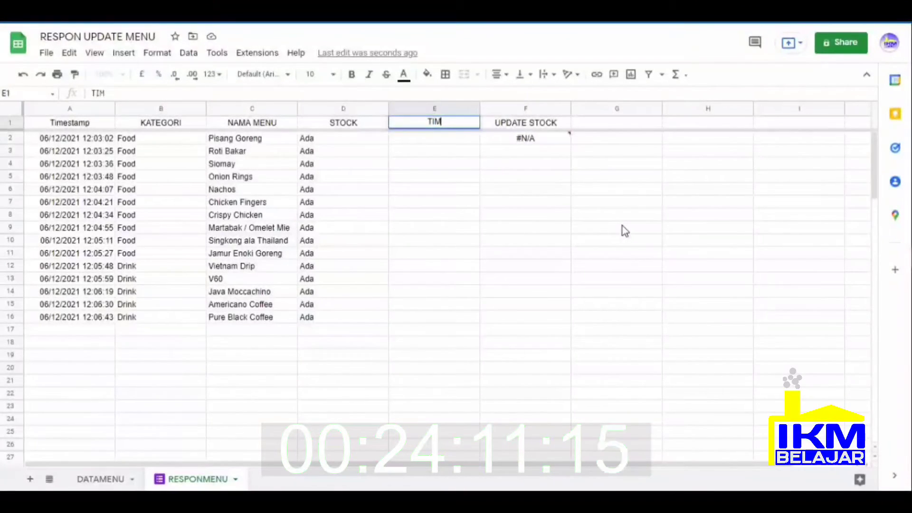
type("E UPD")
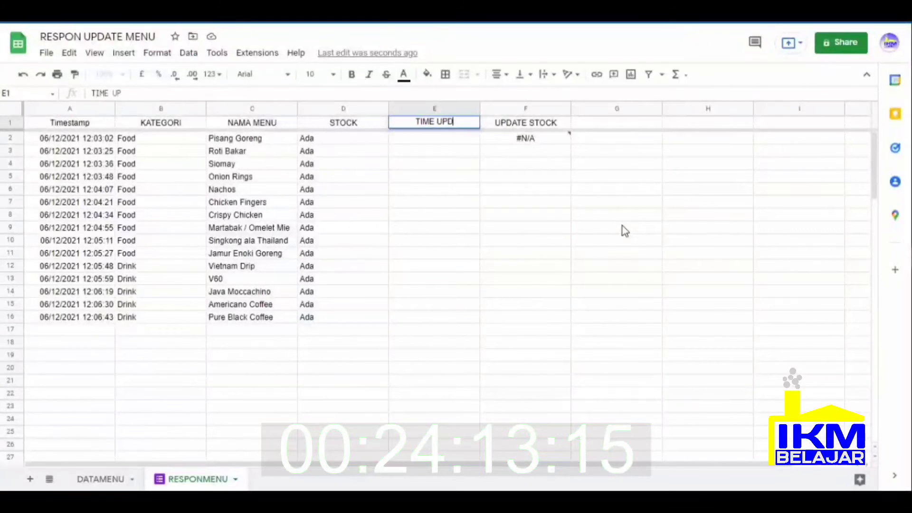
type("ATE")
key("Return")
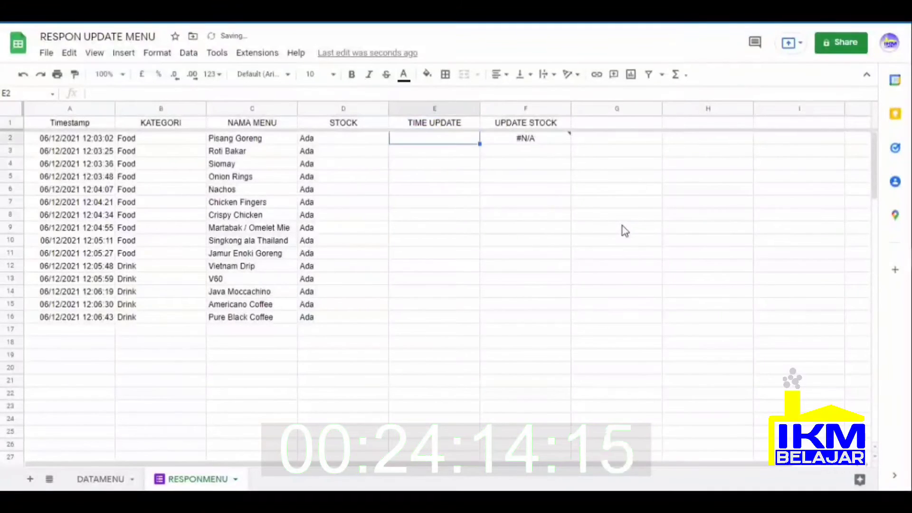
left_click(600, 291)
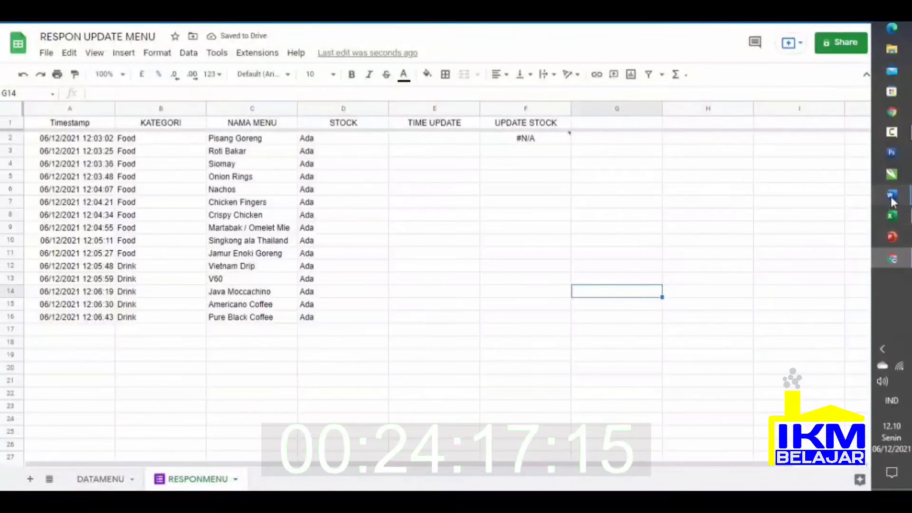
Copy the RUMUS UPDATE TERAKHIR formula from the Rumus Daftar Menu document in Word and return to the spreadsheet.
mouse_move(891, 202)
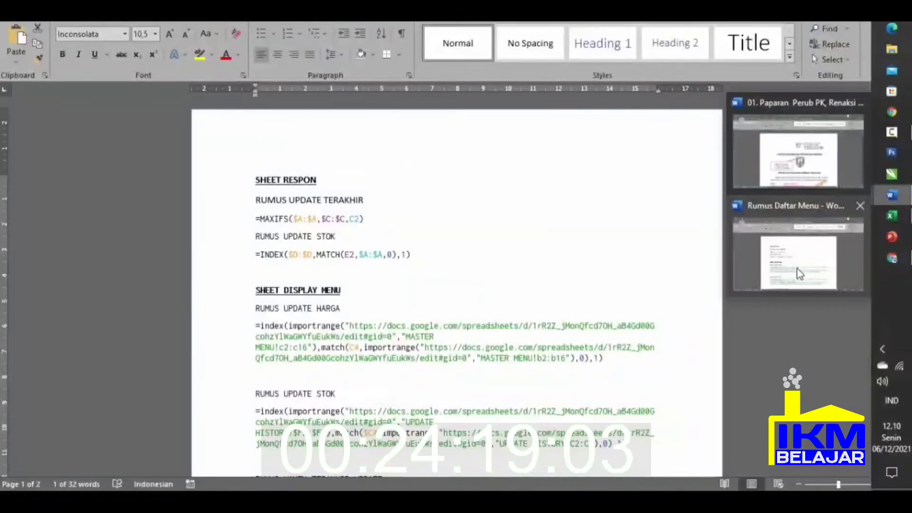
left_click(798, 265)
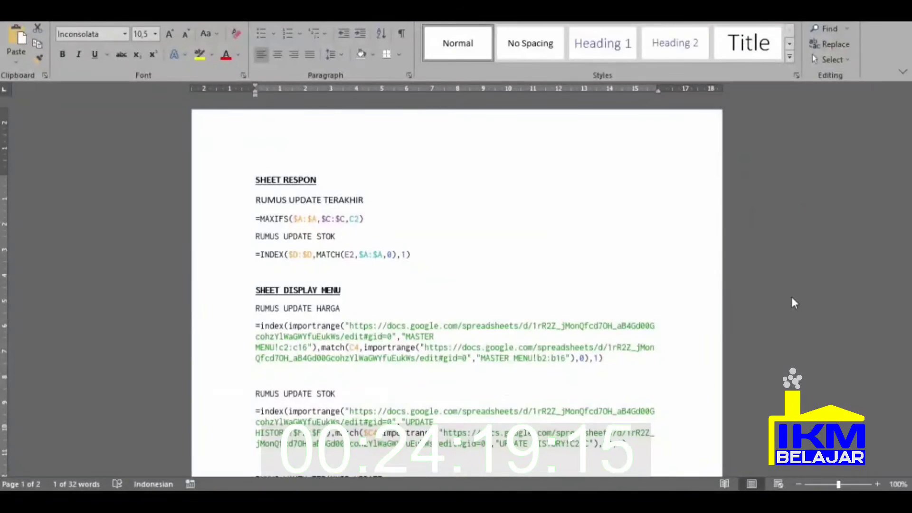
triple_click(328, 256)
left_click_drag(364, 221, 240, 218)
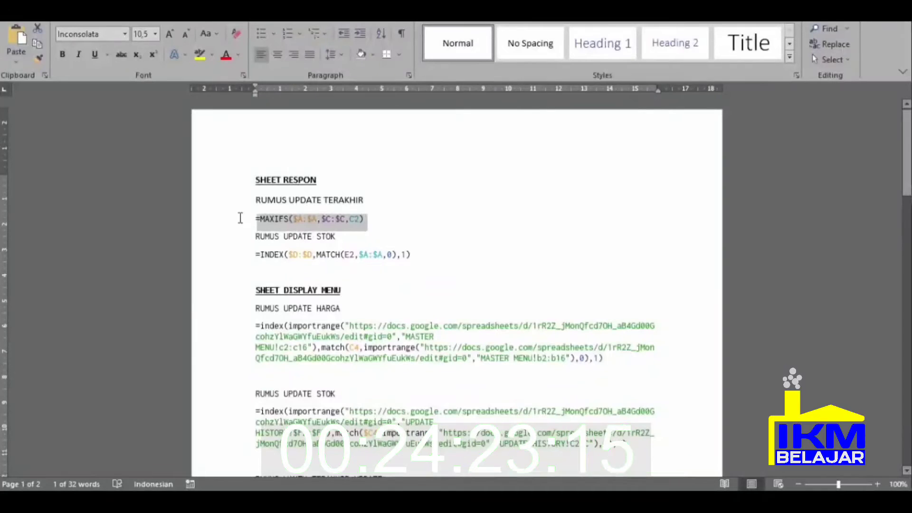
right_click(287, 220)
left_click(317, 248)
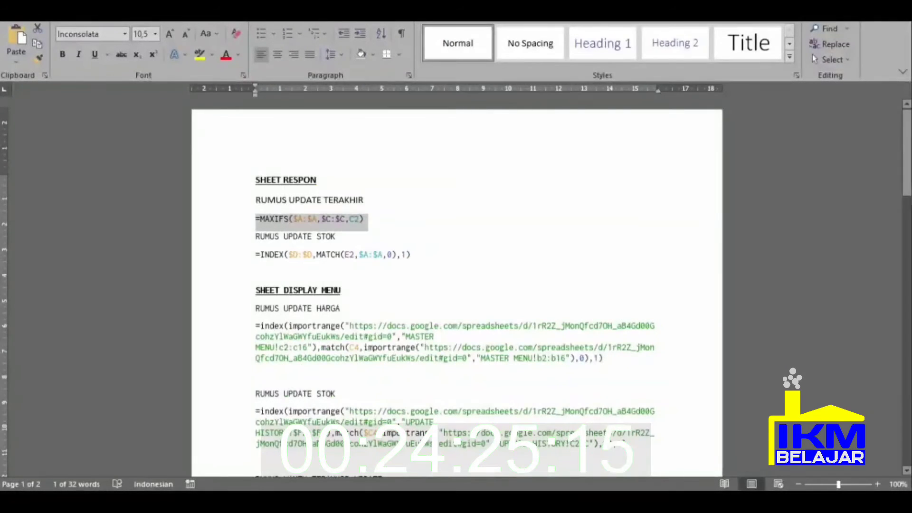
left_click(900, 258)
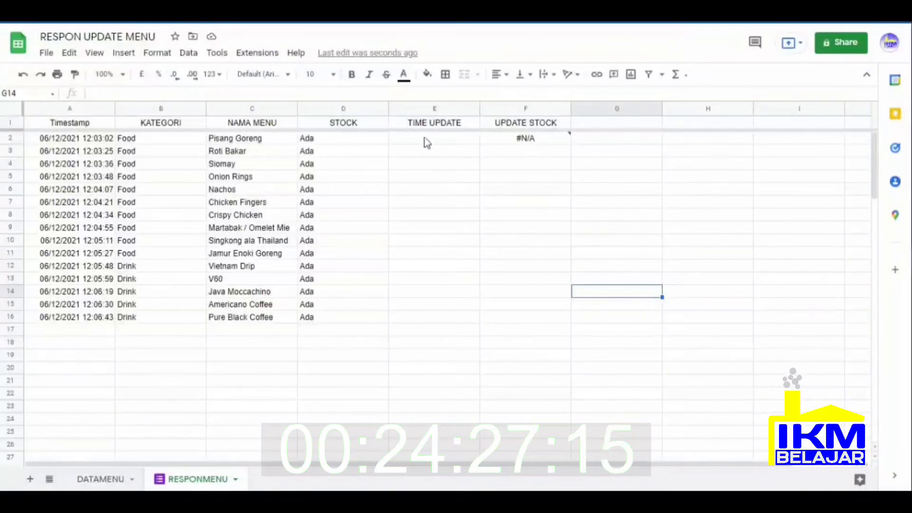
Paste =MAXIFS($A:$A,$C:$C,C2) into cell E2 under TIME UPDATE, dismiss the suggested auto-fill, and reselect E2.
left_click(426, 140)
right_click(322, 90)
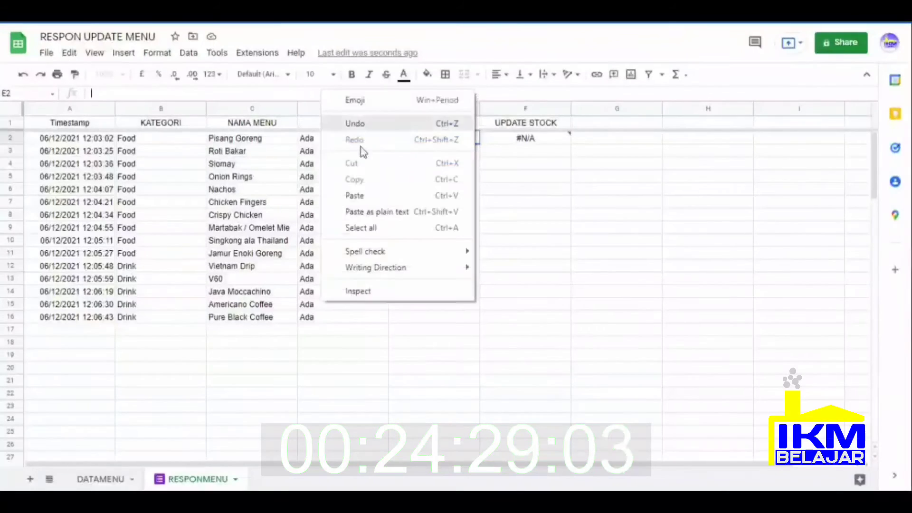
left_click(366, 197)
key("Return")
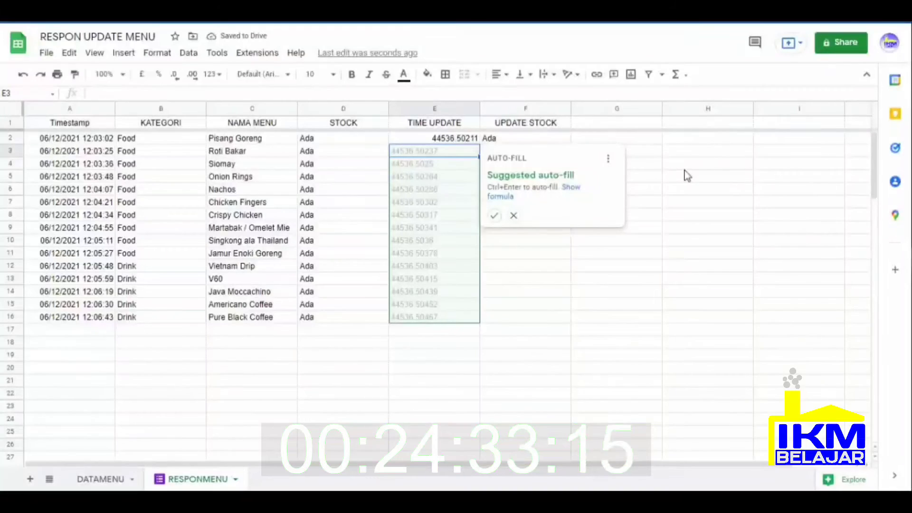
key("Return")
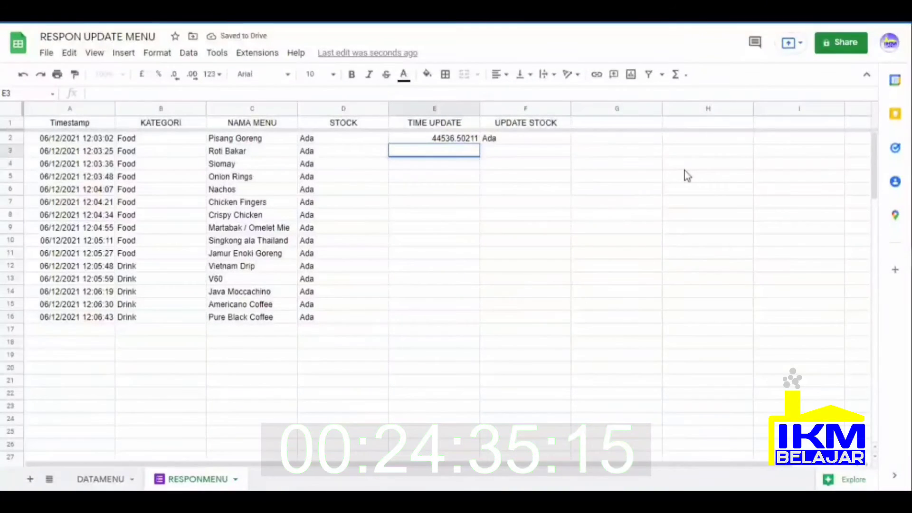
left_click(464, 140)
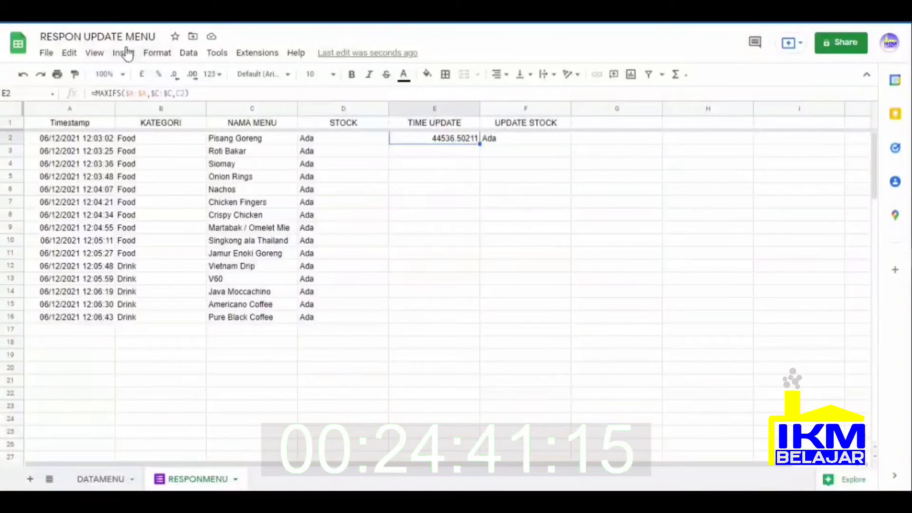
Apply a custom date and time format of day/month hour:minute, like 05/08 13:30, to the TIME UPDATE value in E2.
left_click(166, 55)
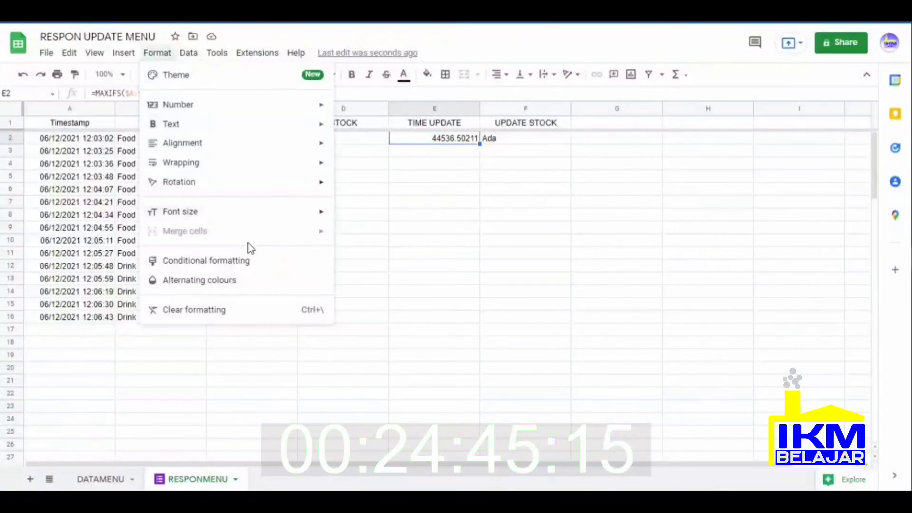
mouse_move(184, 136)
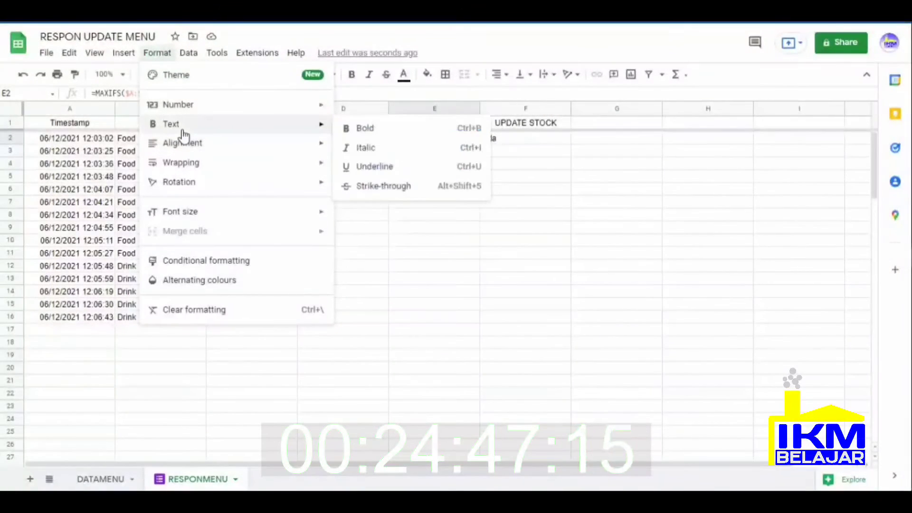
mouse_move(186, 113)
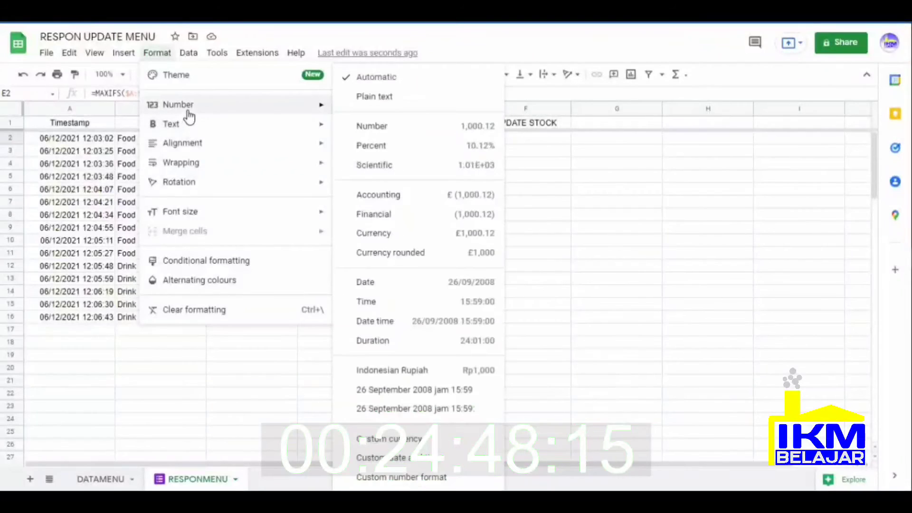
left_click(427, 460)
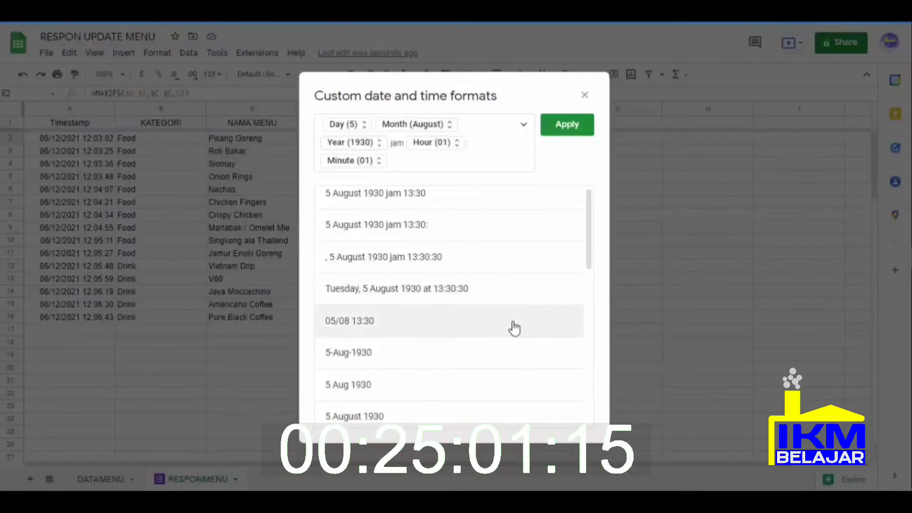
scroll(514, 327, "down", 6)
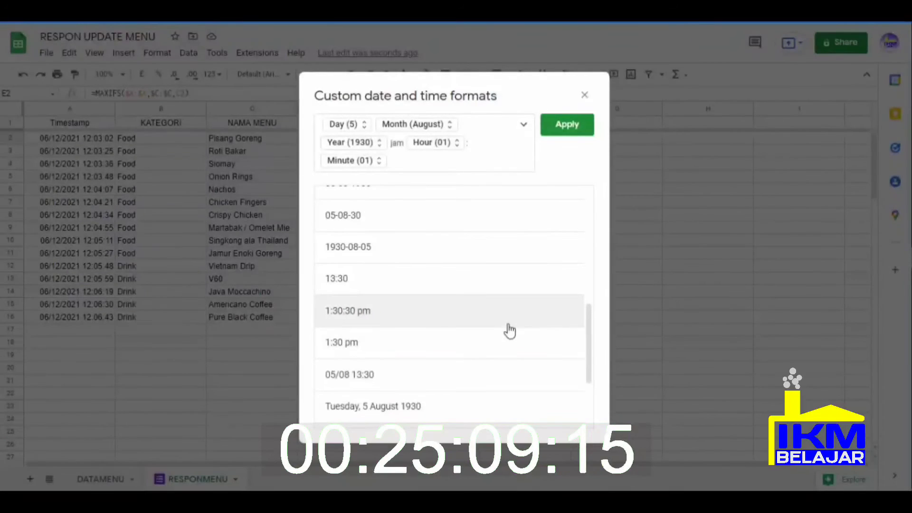
scroll(509, 330, "down", 3)
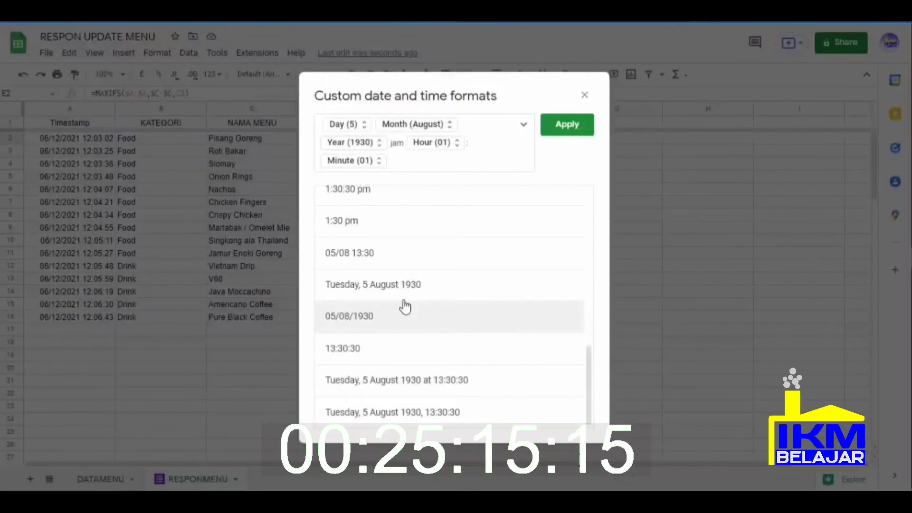
scroll(405, 307, "up", 5)
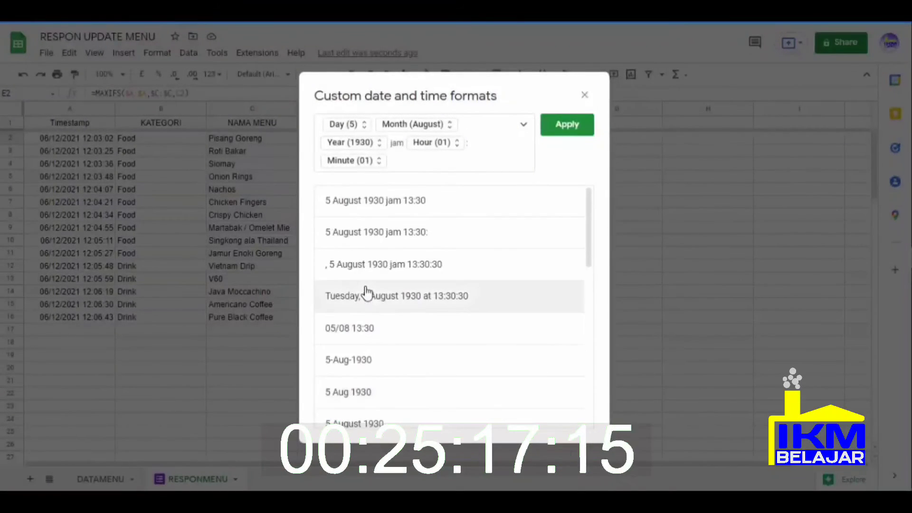
scroll(366, 293, "down", 3)
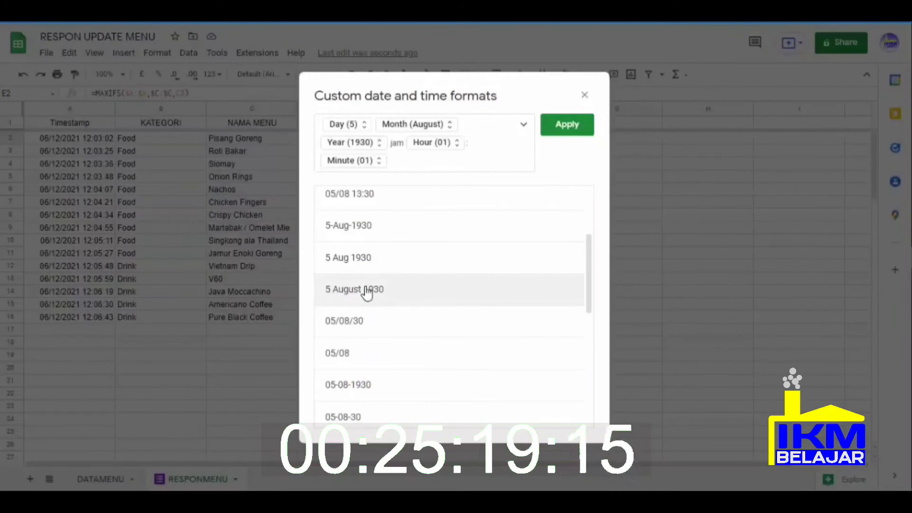
left_click(369, 196)
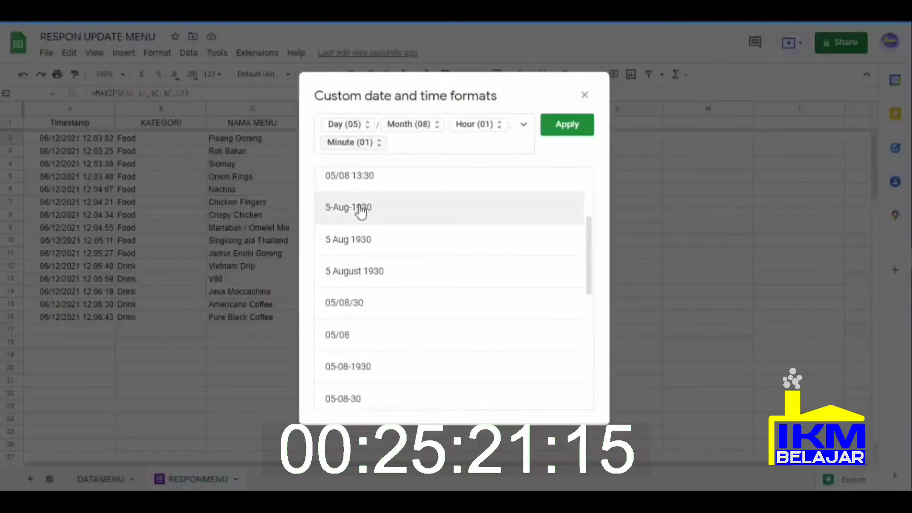
left_click(570, 127)
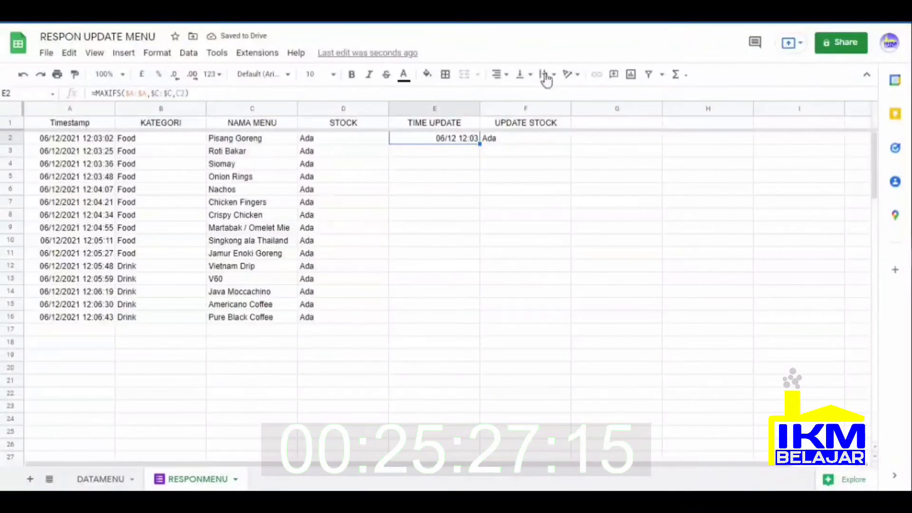
Fill the TIME UPDATE and UPDATE STOCK formulas down to row 16 and center the values in E2:F16.
left_click(500, 75)
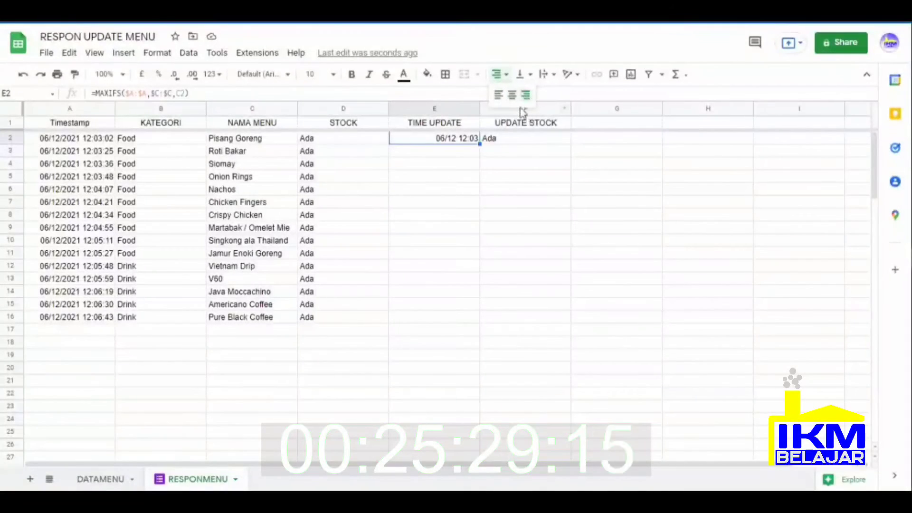
left_click(511, 95)
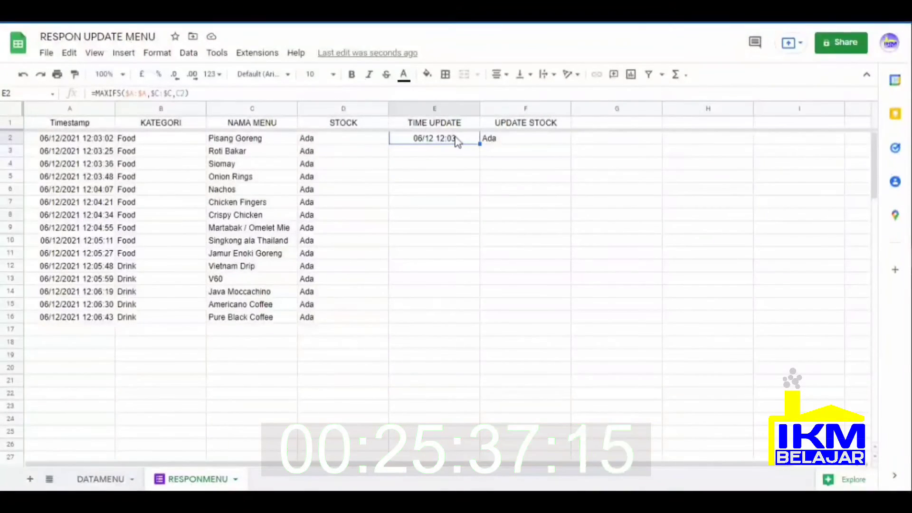
left_click_drag(464, 142, 560, 315)
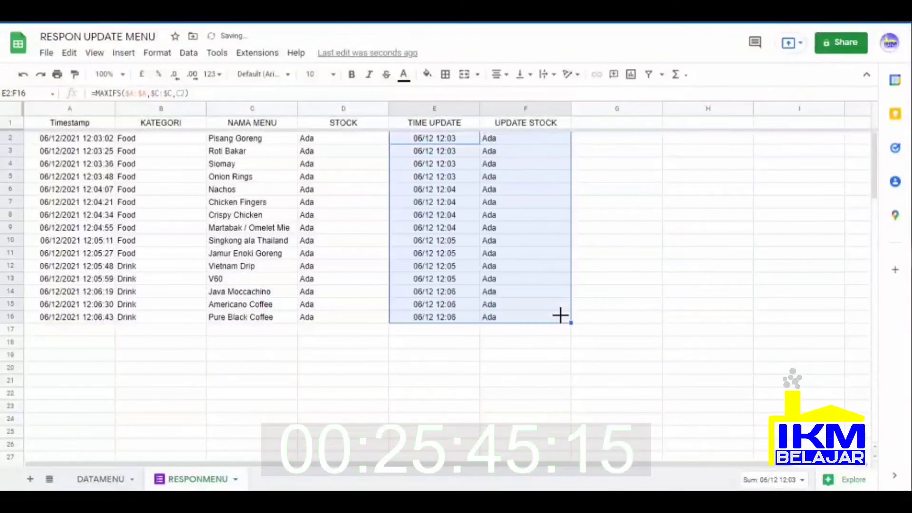
left_click(497, 75)
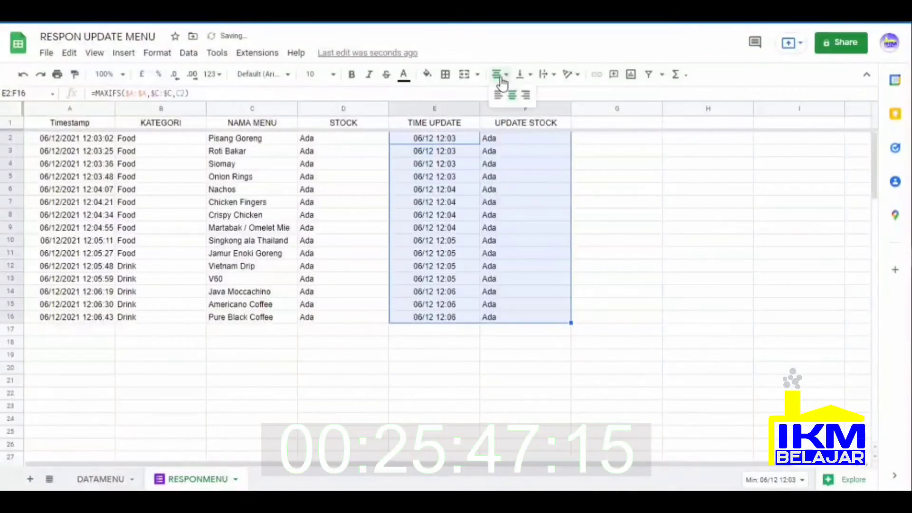
left_click(513, 100)
left_click(699, 268)
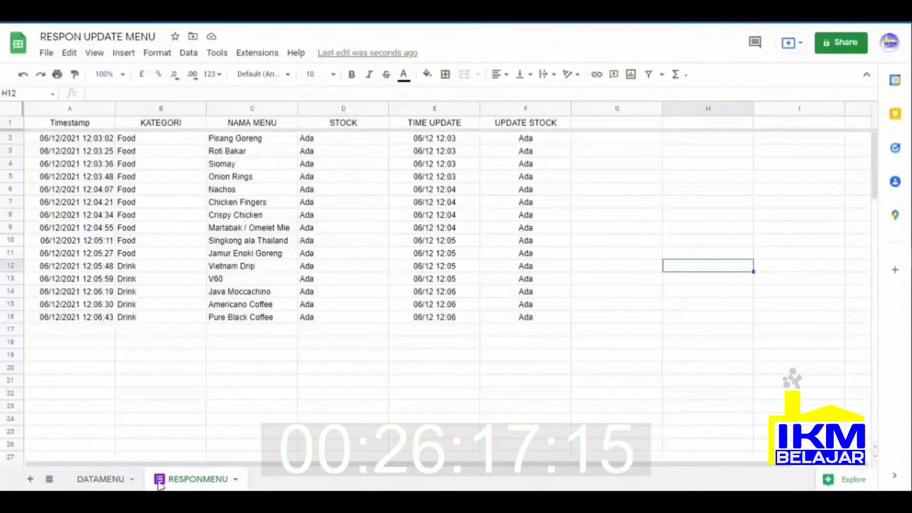
left_click(117, 480)
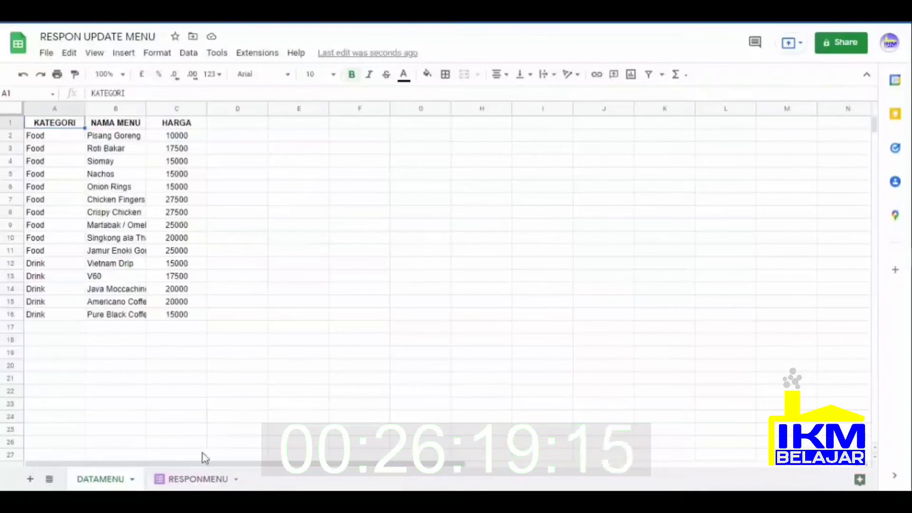
left_click(202, 479)
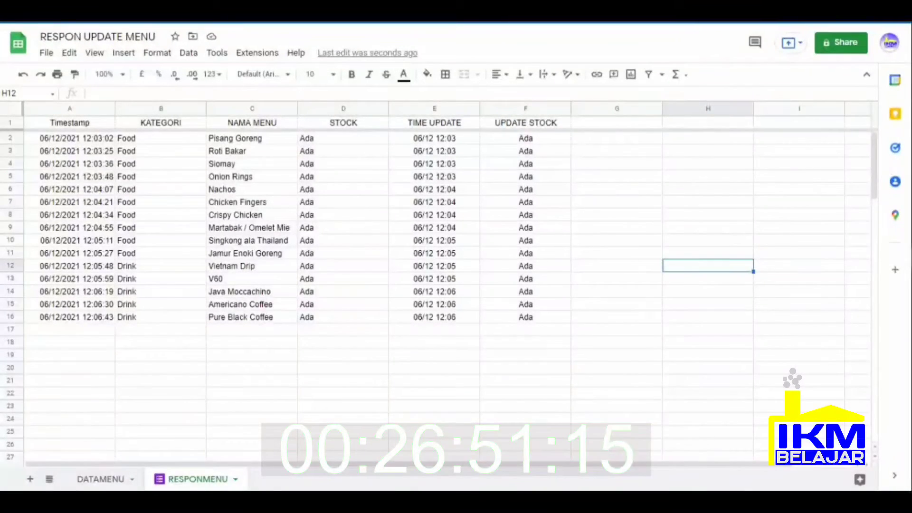
Submit another UPDATE MENU form response with category Food, menu Singkong ala Thailand and stock Kosong, and return to the response spreadsheet.
key("ctrl+Tab")
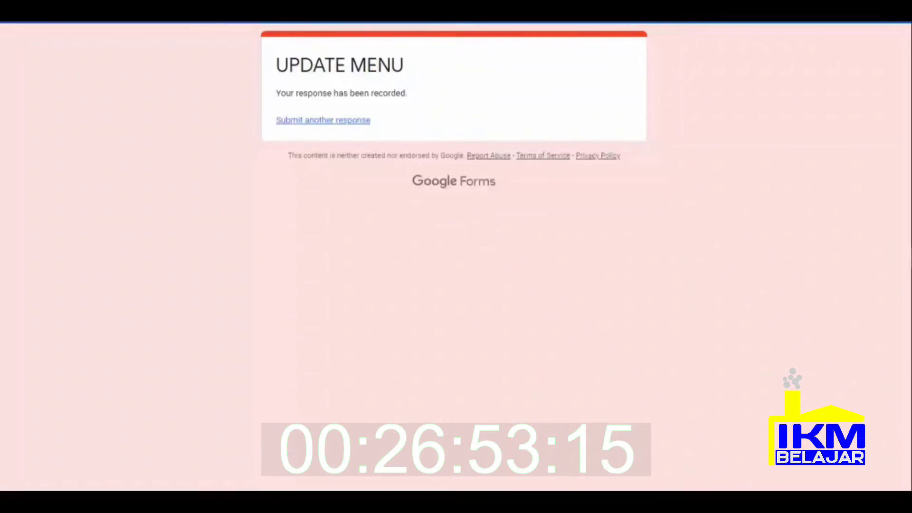
left_click(362, 122)
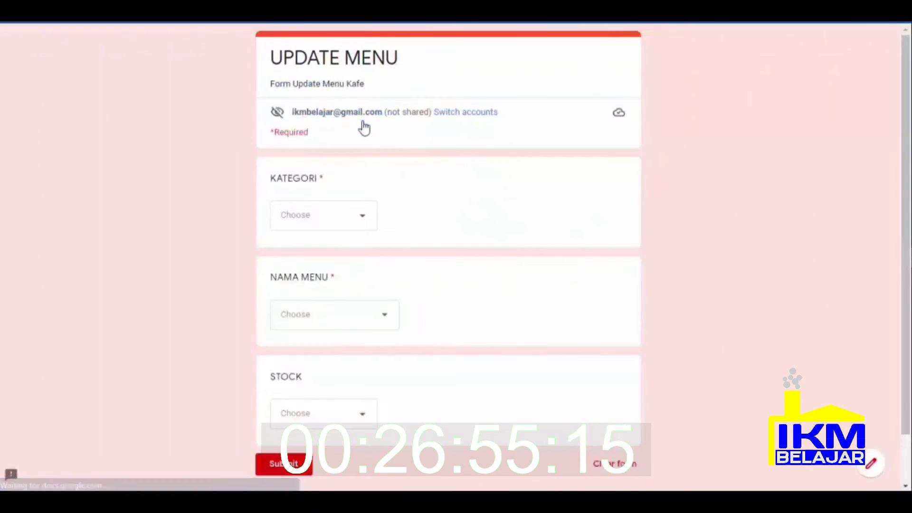
left_click(363, 226)
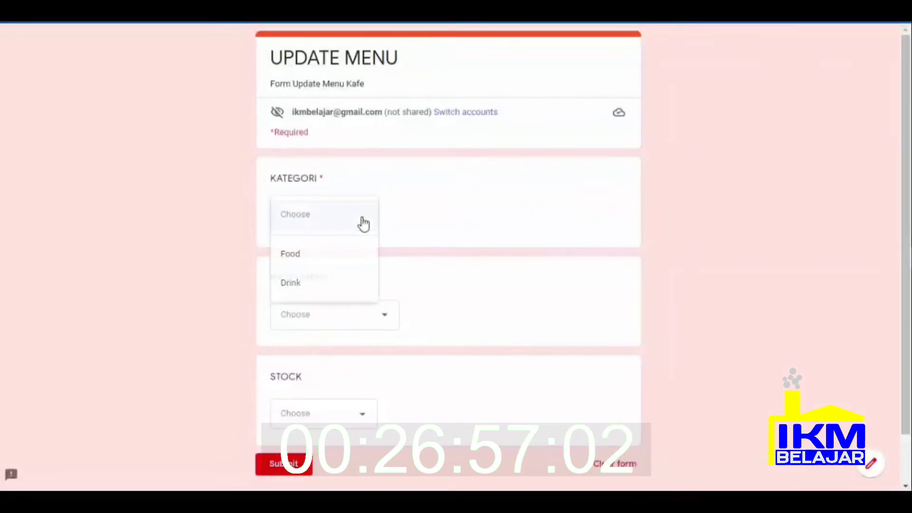
left_click(331, 261)
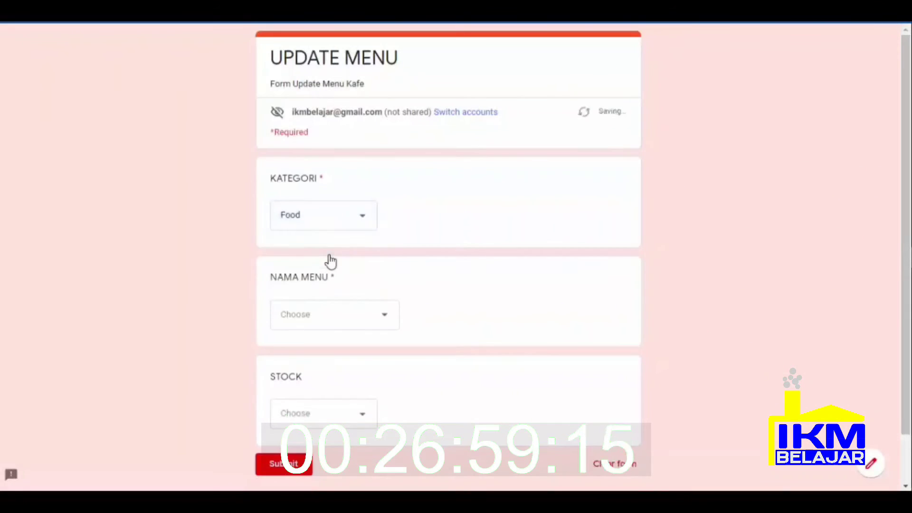
scroll(389, 325, "down", 1)
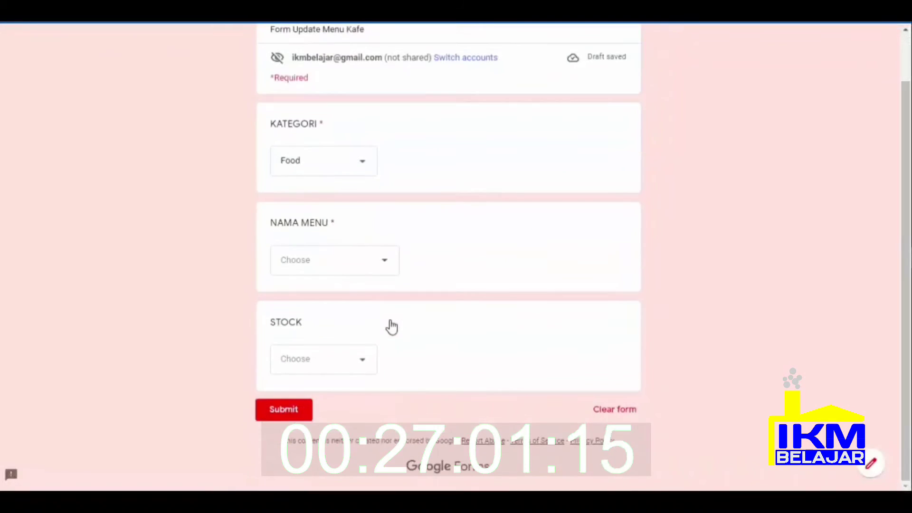
left_click(387, 269)
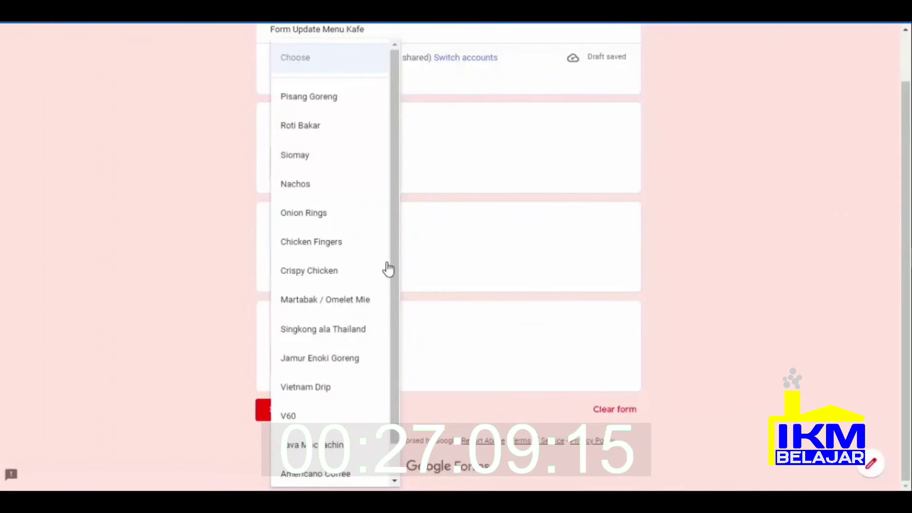
left_click(357, 334)
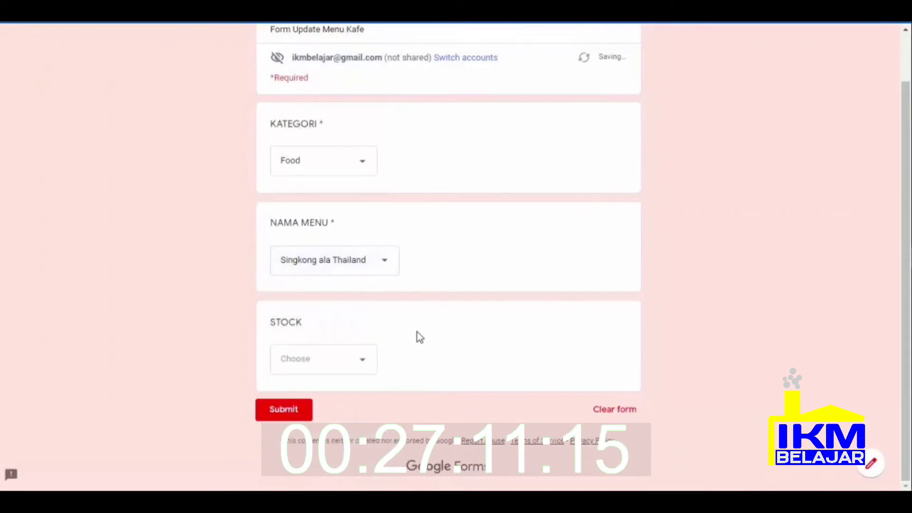
left_click(361, 363)
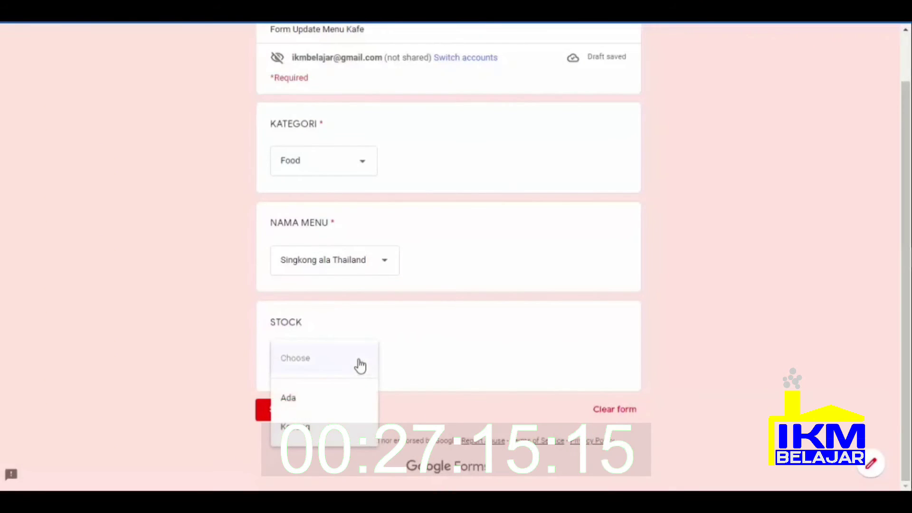
left_click(318, 426)
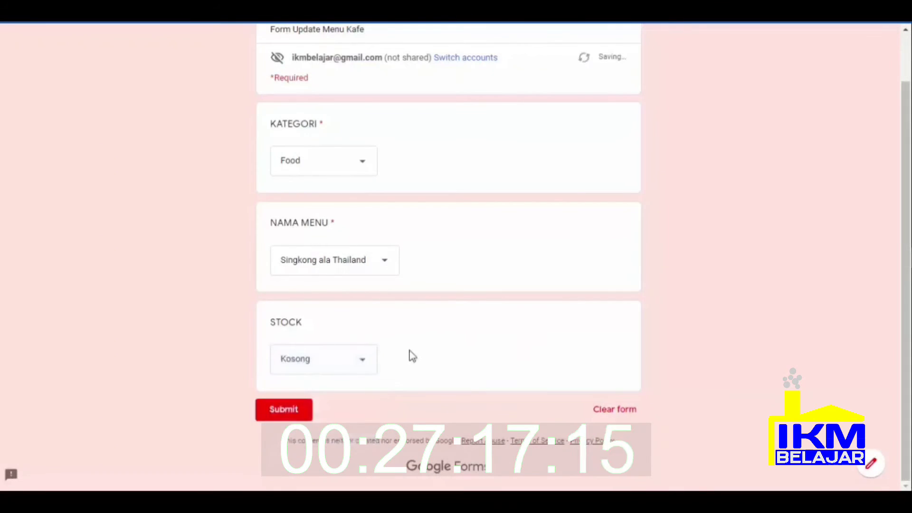
left_click(278, 409)
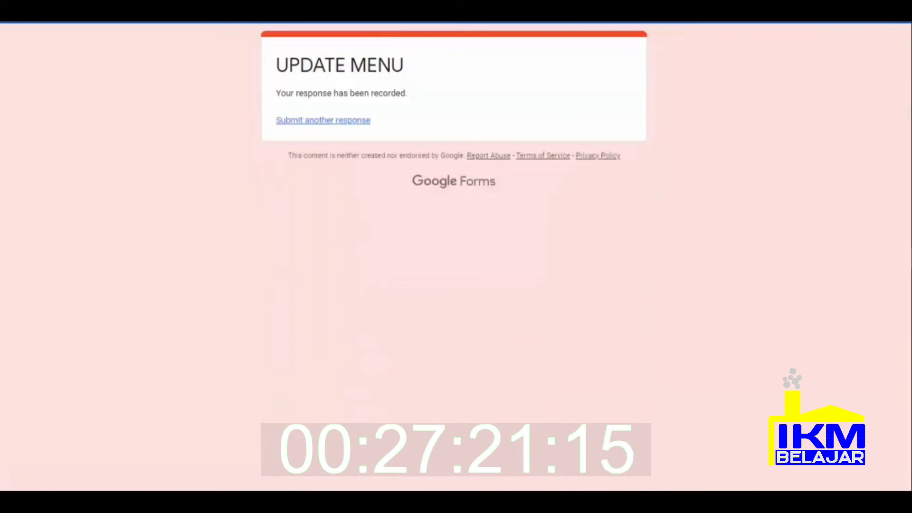
key("ctrl+Tab")
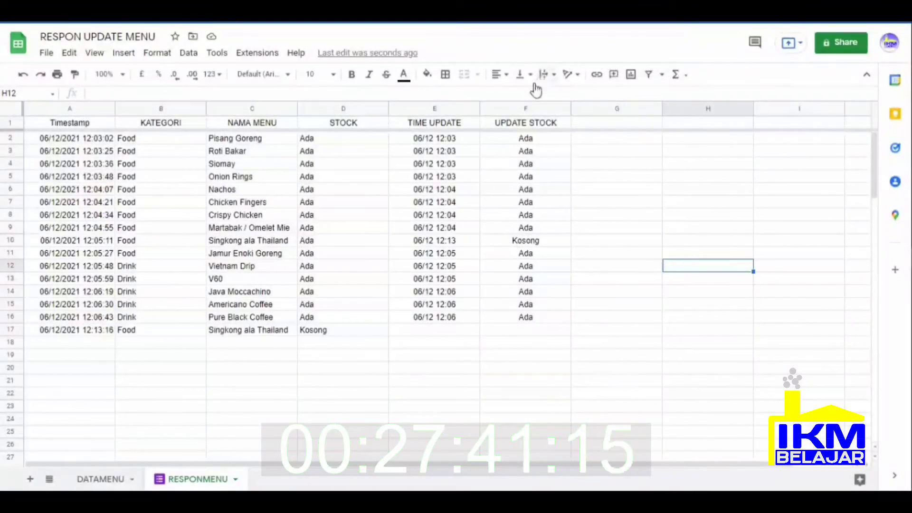
Insert a column between TIME UPDATE and UPDATE STOCK and enter the header NAMA MENU in F1.
left_click(532, 109)
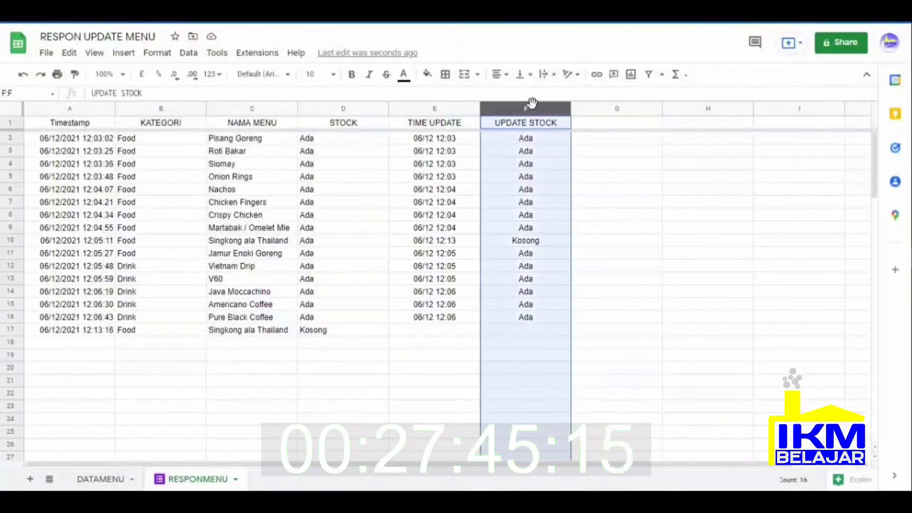
right_click(533, 117)
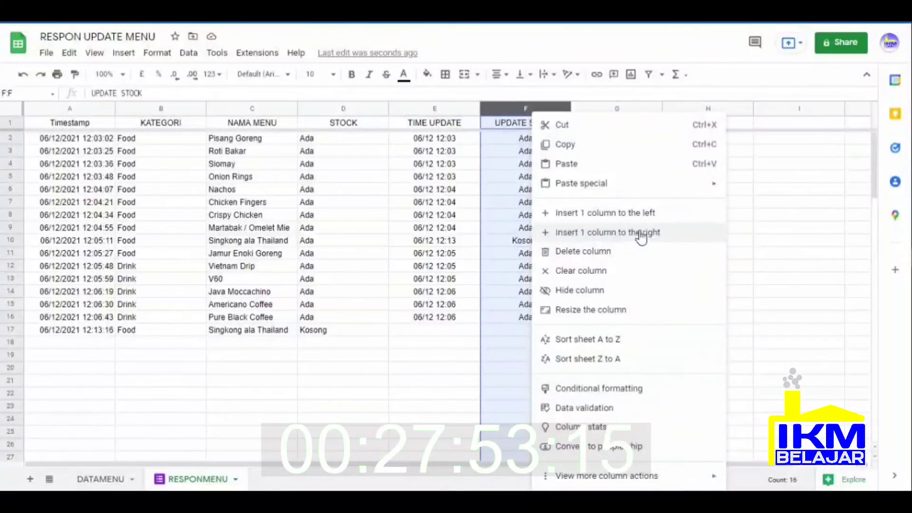
left_click(650, 220)
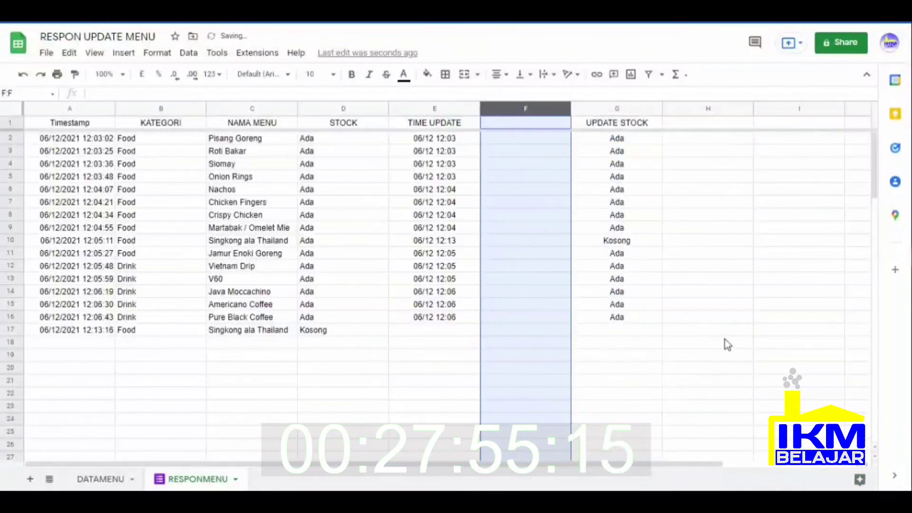
left_click(712, 338)
left_click(512, 126)
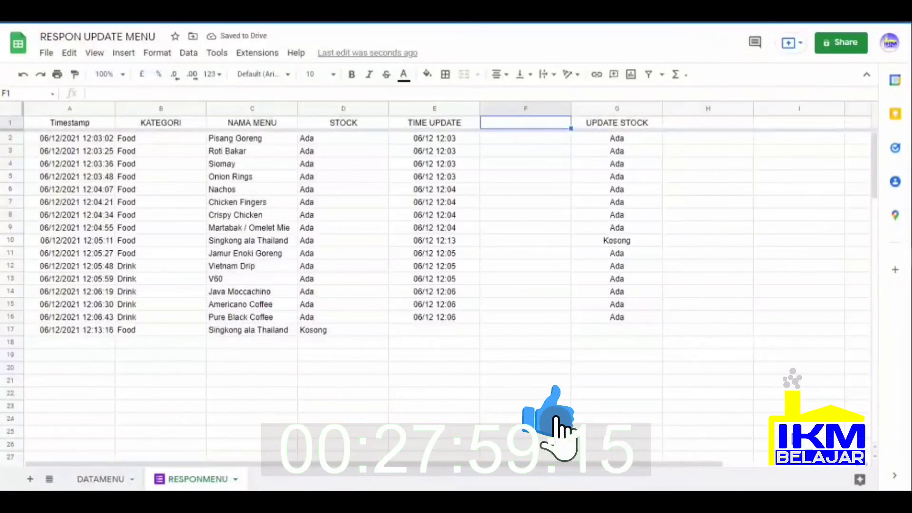
type("NAMA MENU")
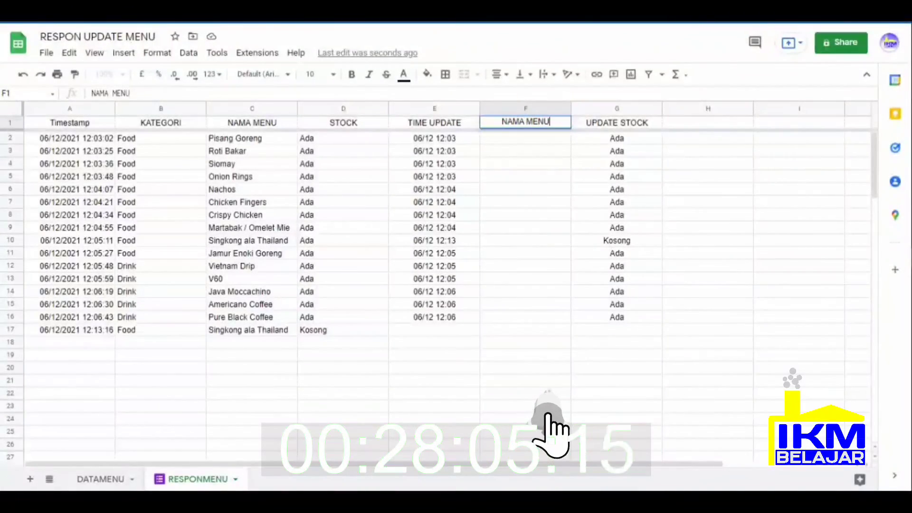
left_click(661, 370)
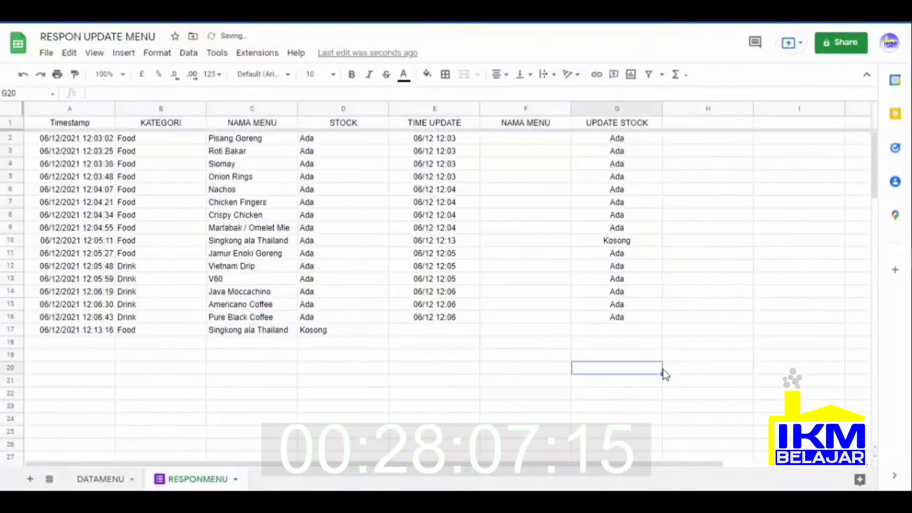
Delete the empty NAMA MENU column F between TIME UPDATE and UPDATE STOCK.
left_click(544, 110)
right_click(541, 112)
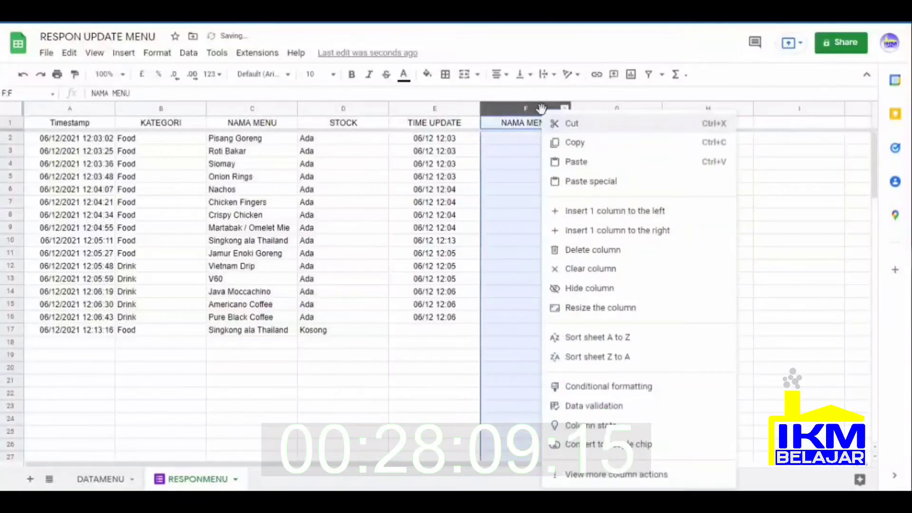
left_click(611, 252)
left_click(701, 330)
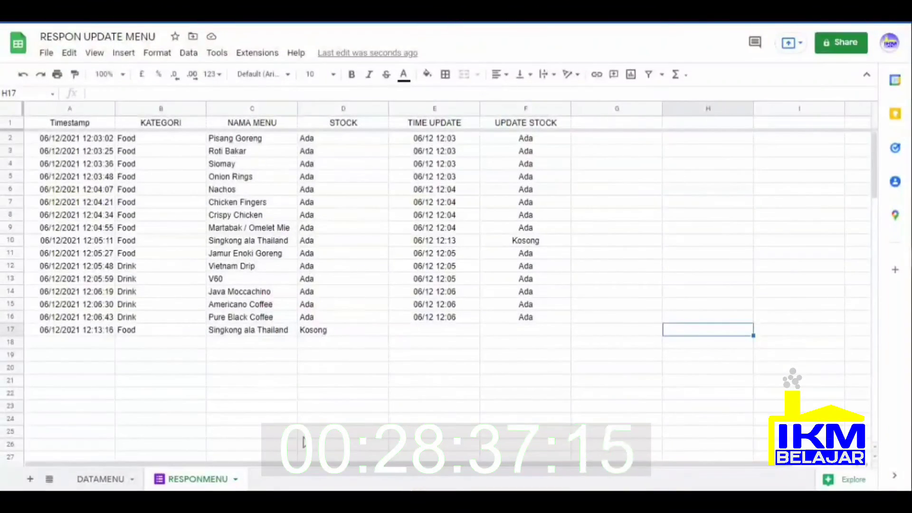
Submit another UPDATE MENU form response with category Drink, menu Americano Coffee and stock Kosong, and return to the response spreadsheet.
key("ctrl+Tab")
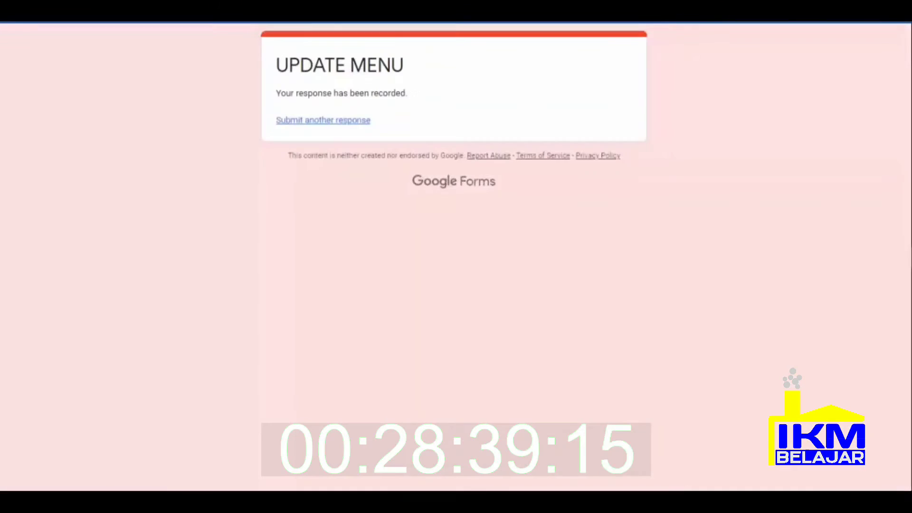
left_click(363, 125)
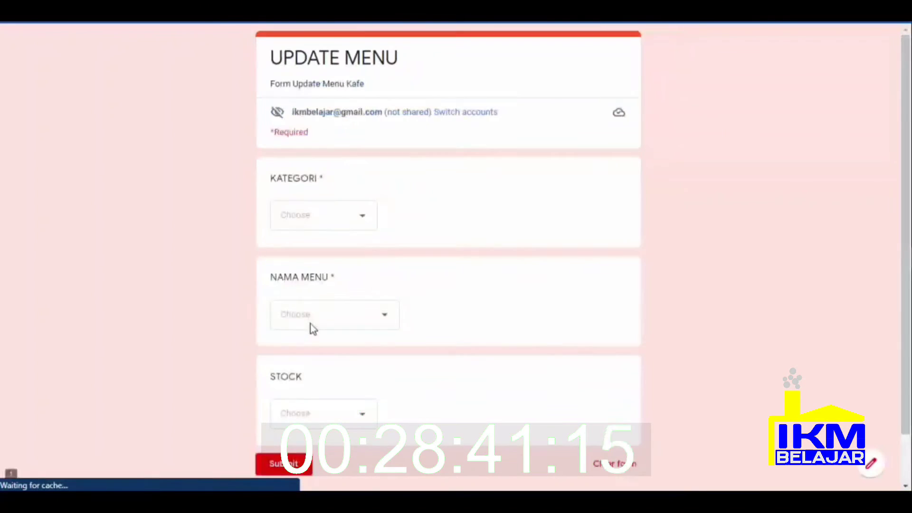
left_click(364, 219)
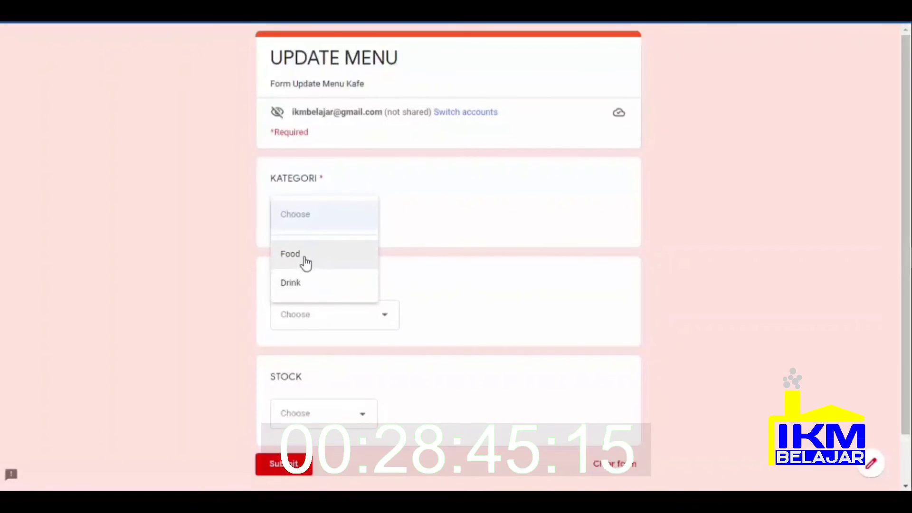
left_click(308, 286)
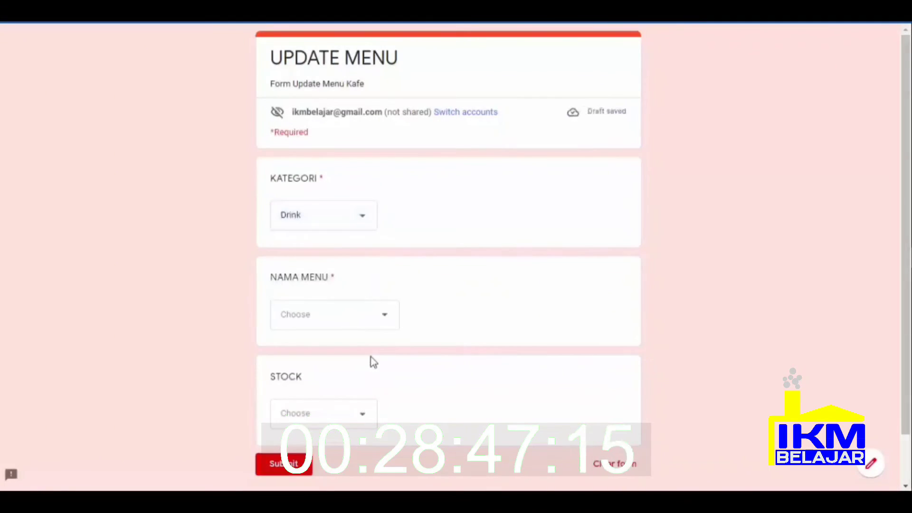
left_click(387, 323)
scroll(348, 382, "down", 3)
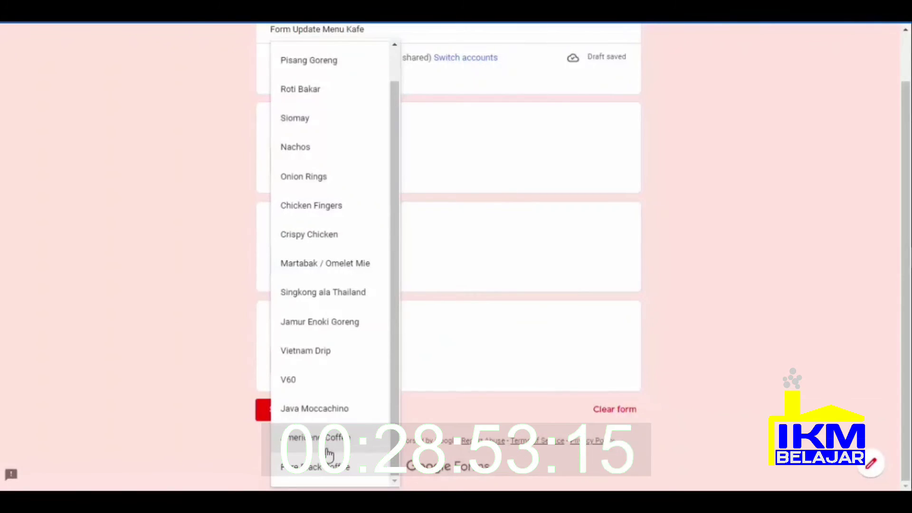
left_click(329, 444)
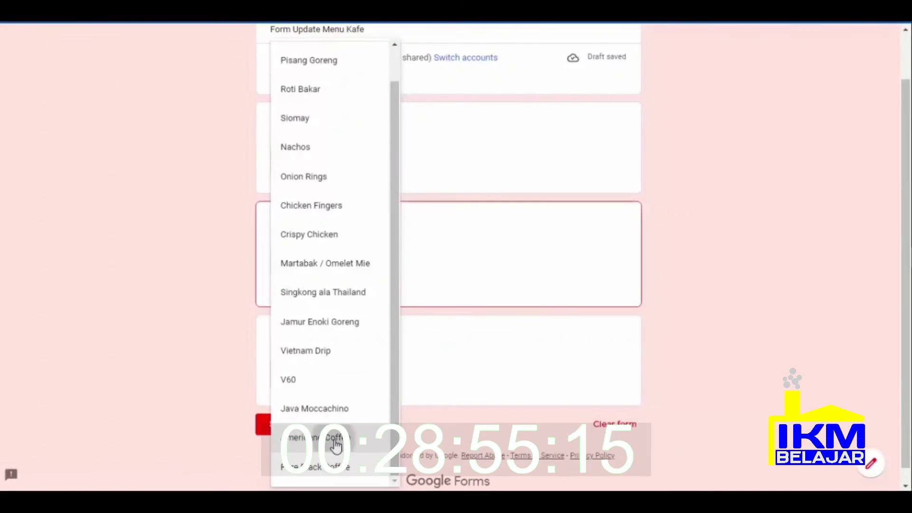
left_click(352, 362)
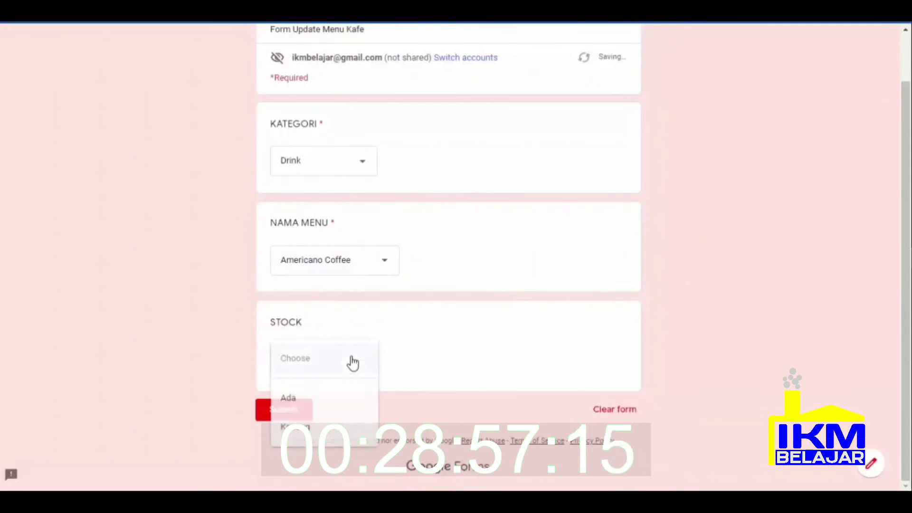
left_click(311, 428)
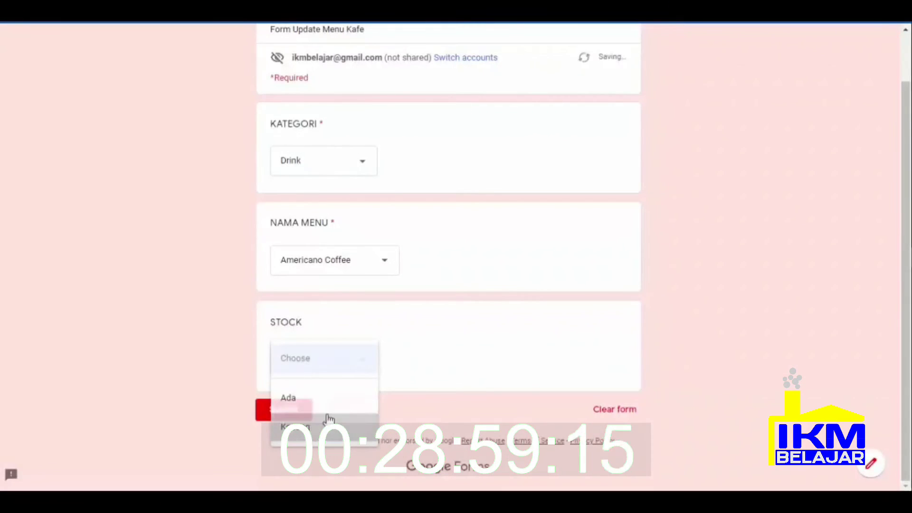
left_click(284, 409)
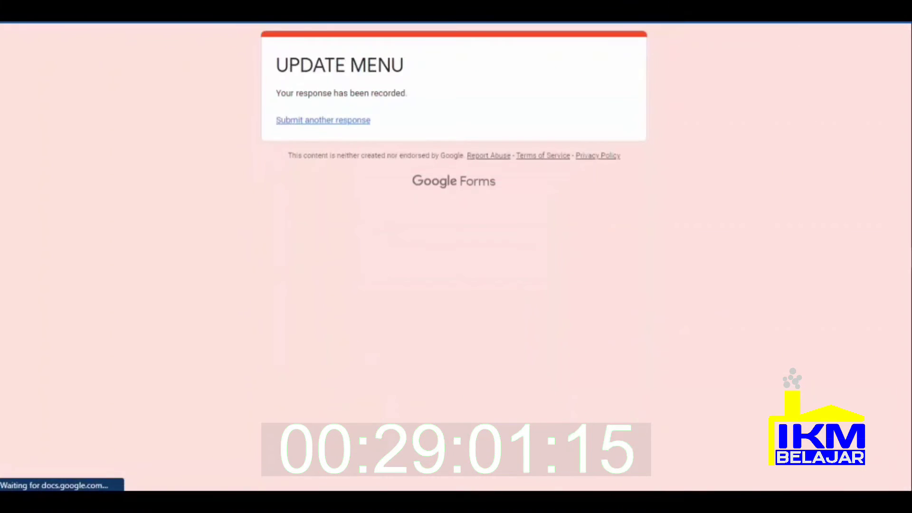
key("ctrl+Tab")
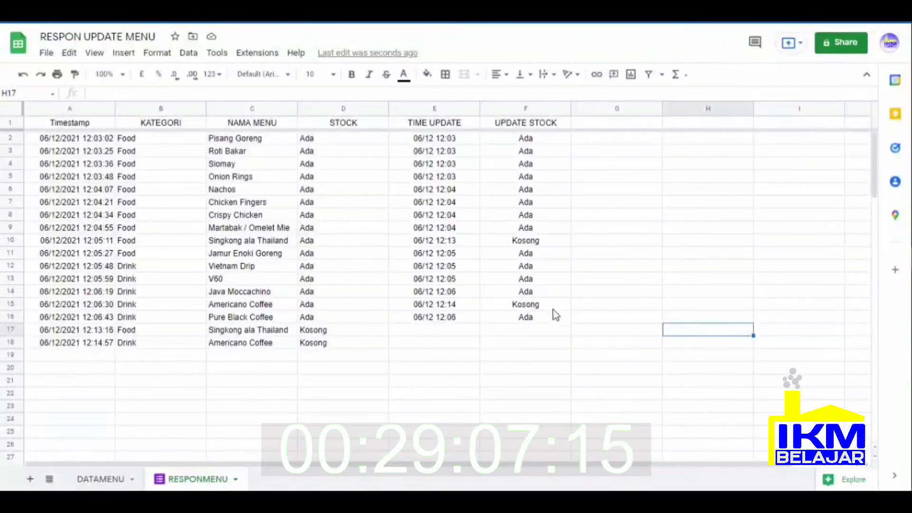
left_click(602, 379)
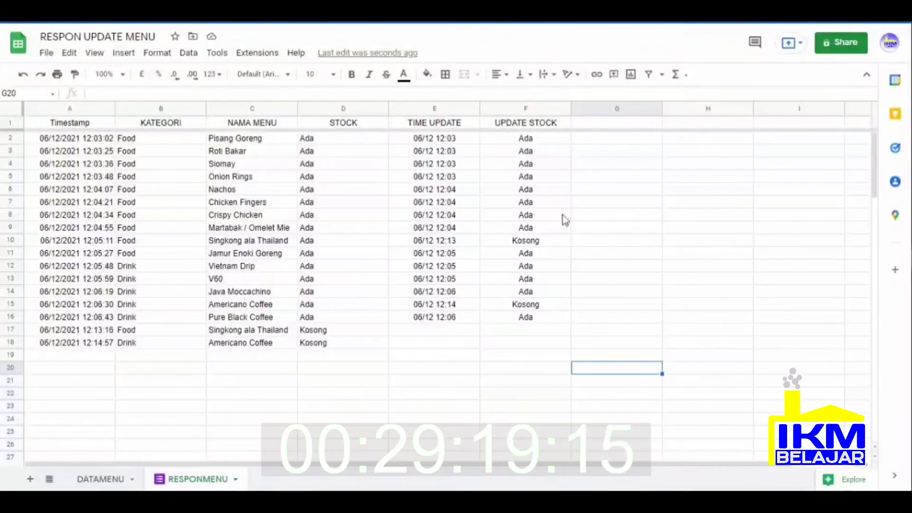
left_click(566, 396)
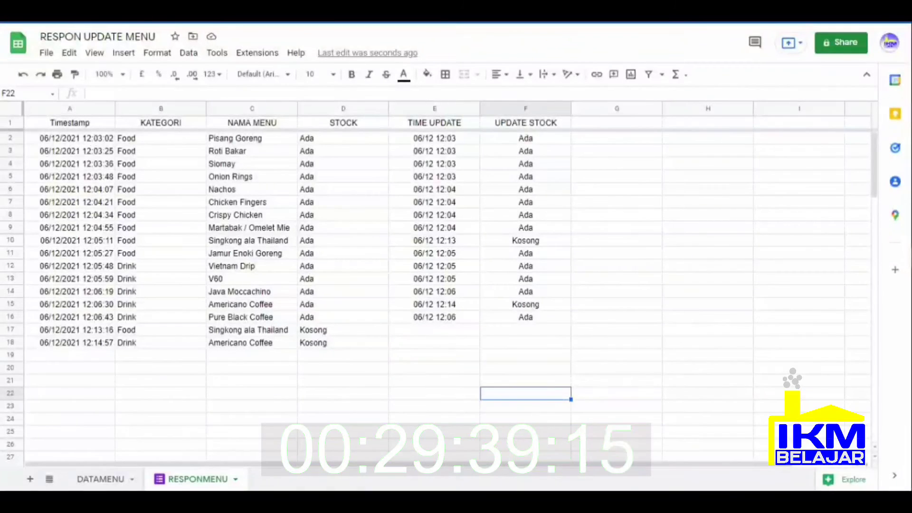
Switch to the LATIHAN DAFTAR MENU KAFE folder in Google Drive and create a new blank spreadsheet there.
key("ctrl+Tab")
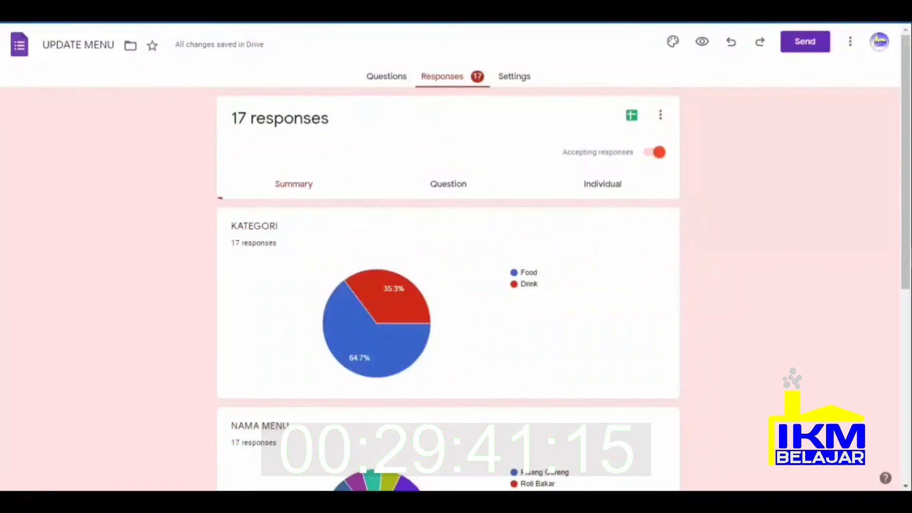
key("ctrl+Tab")
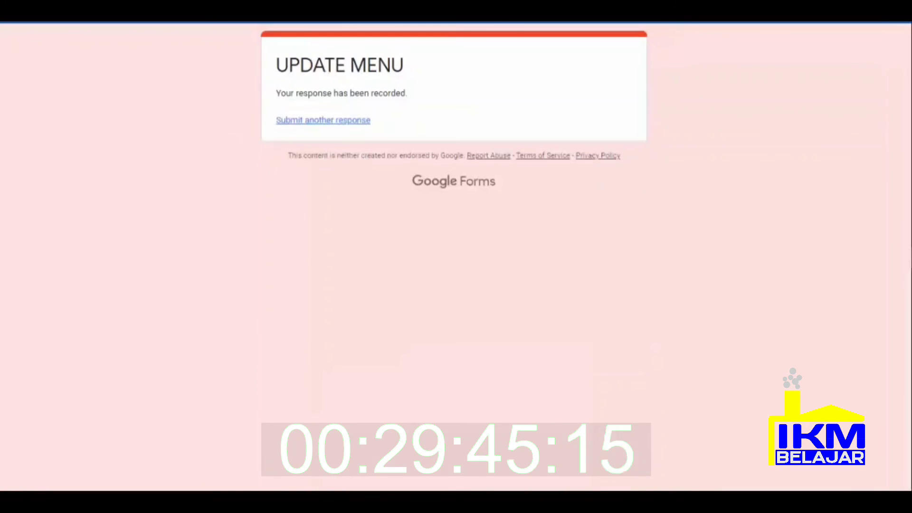
key("ctrl+Tab")
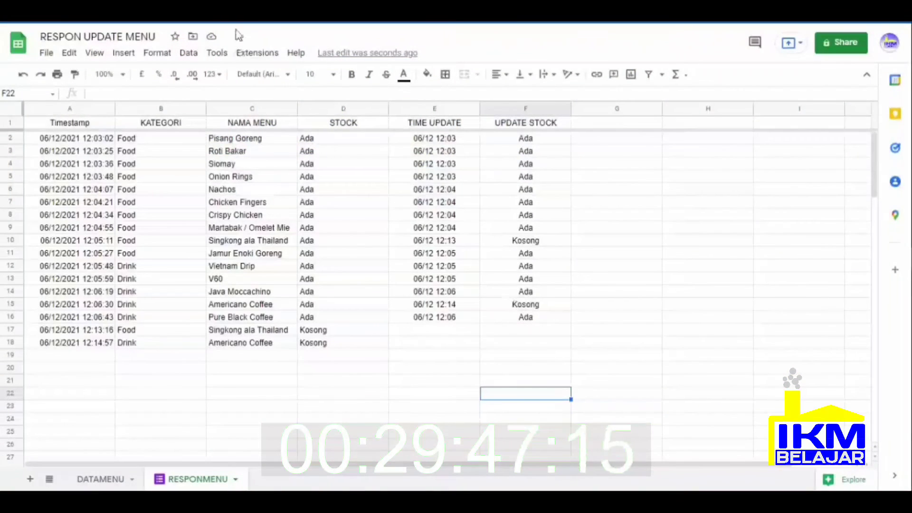
key("ctrl+Tab")
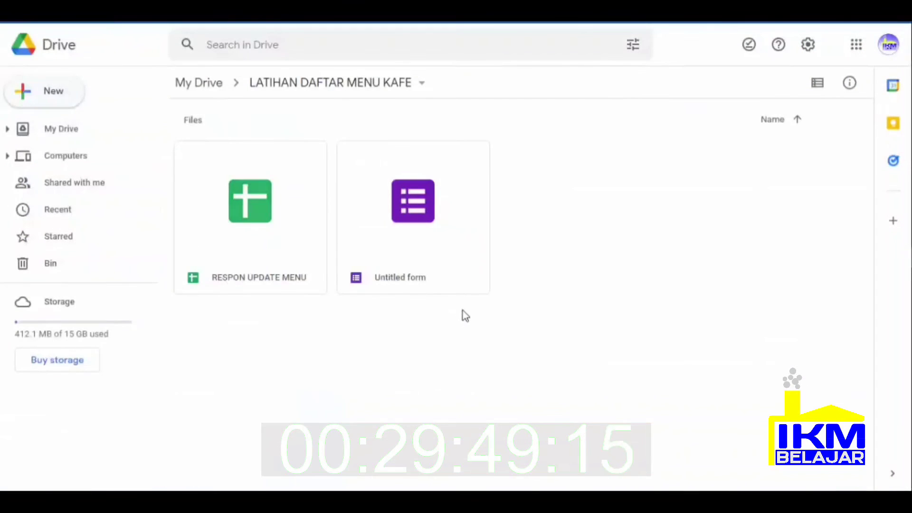
left_click(57, 97)
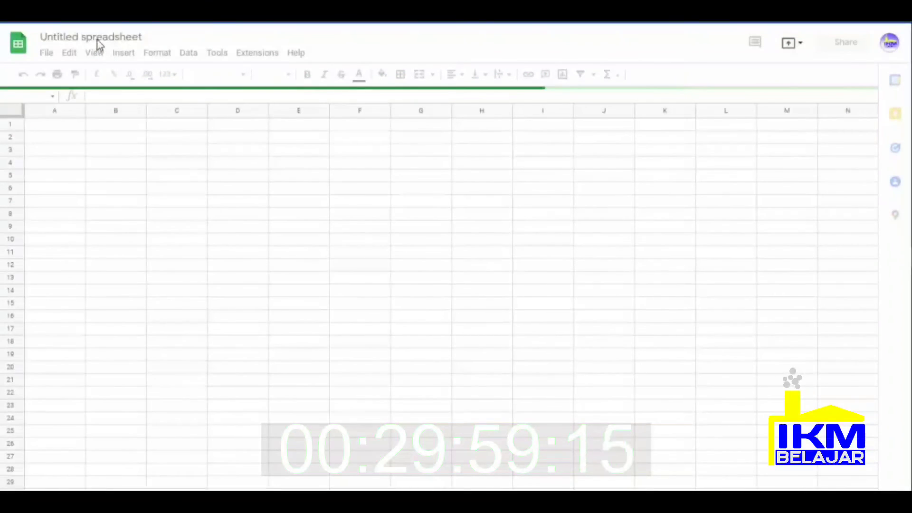
Rename the new spreadsheet as DAFTAR MENU KAFE ENJOY.
left_click(102, 37)
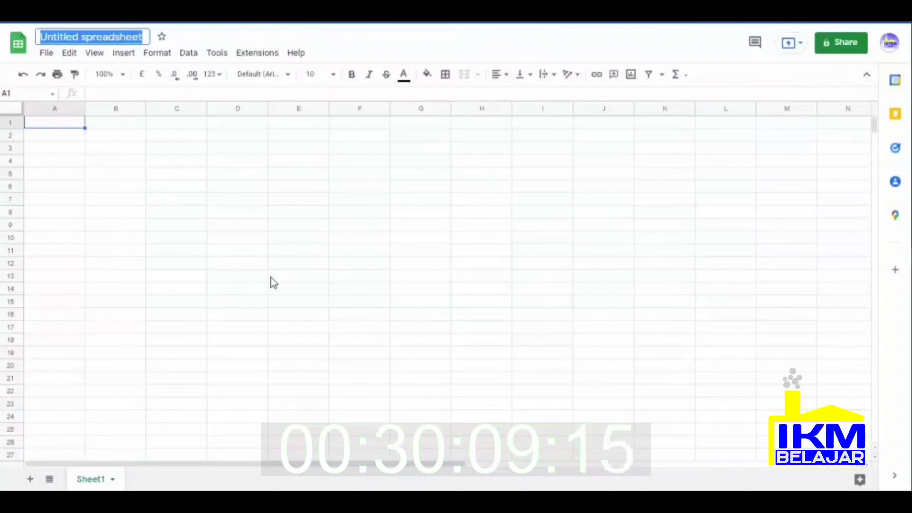
type("DAFTAR")
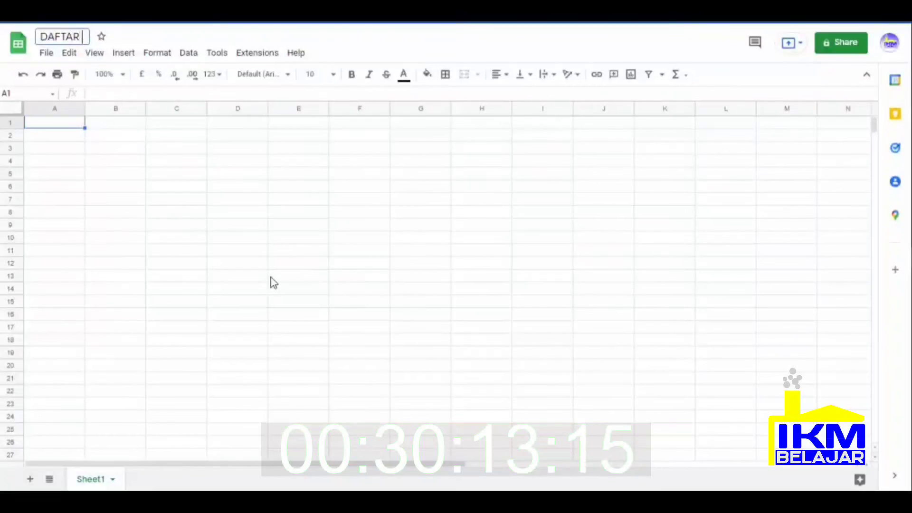
type(" MENU")
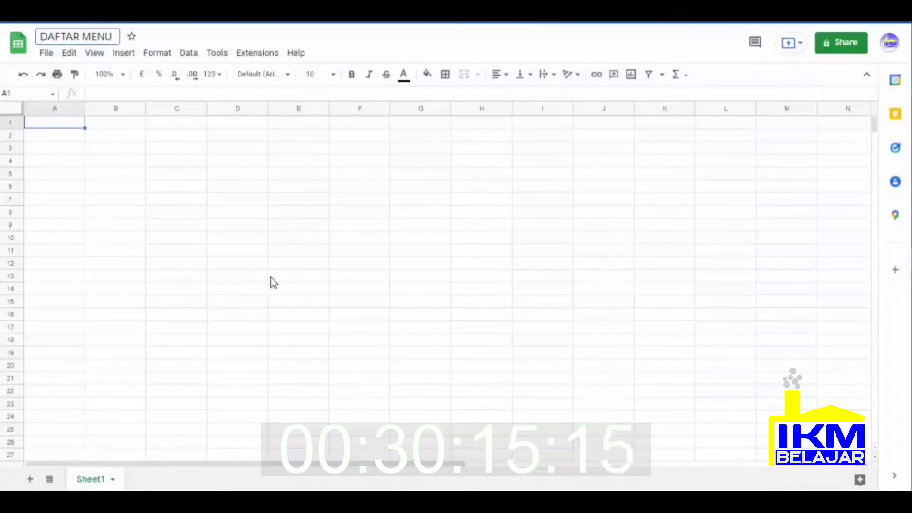
type(" KAFE")
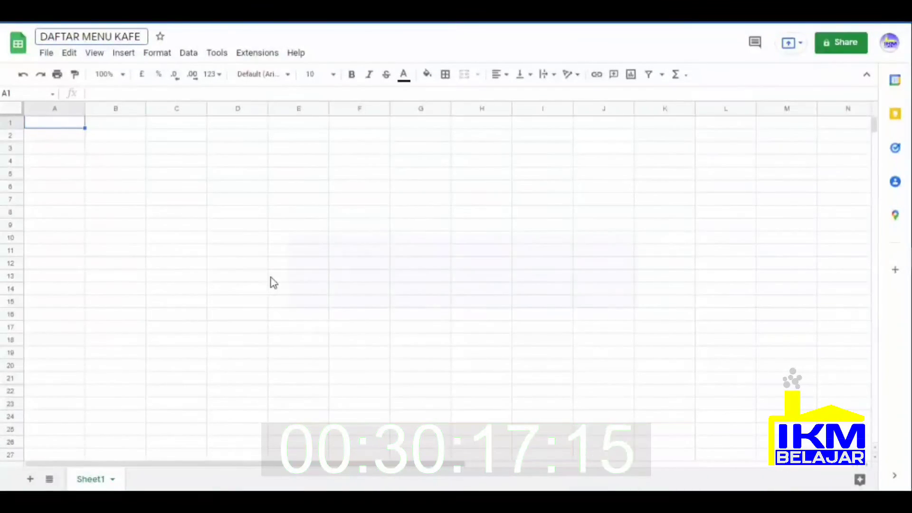
type(" ENJ")
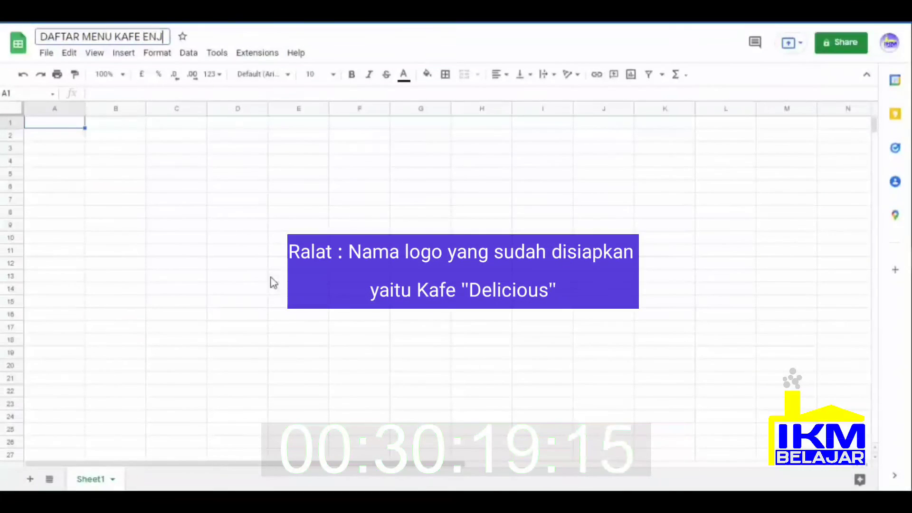
type("OY")
key("Return")
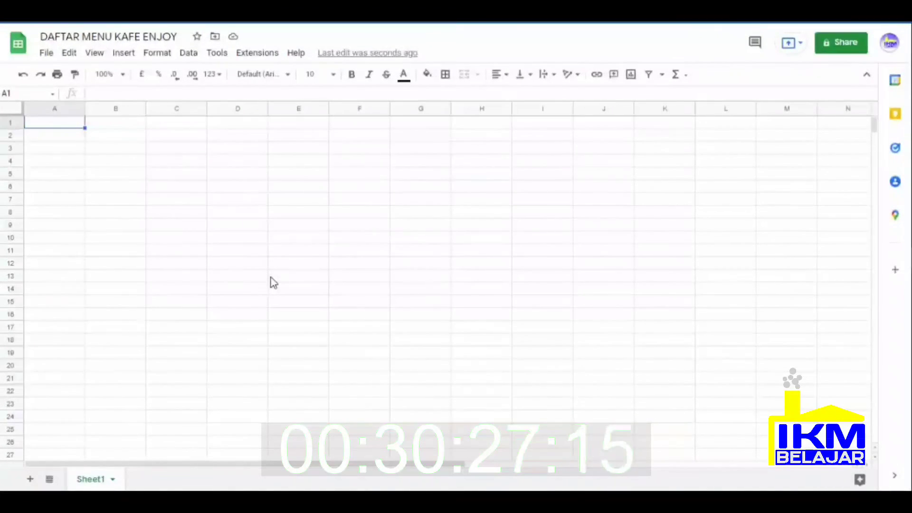
Enter the header Kategori in cell A3 of Sheet1.
left_click(164, 227)
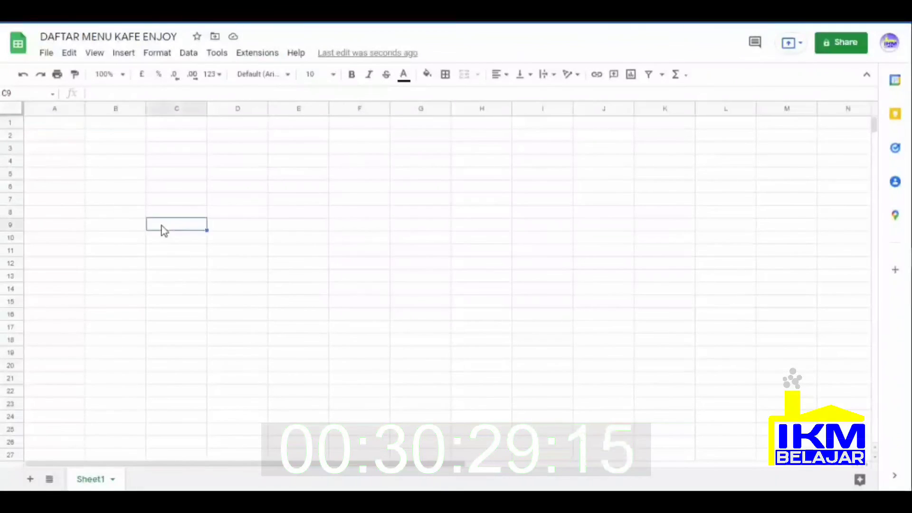
left_click(57, 161)
left_click(61, 144)
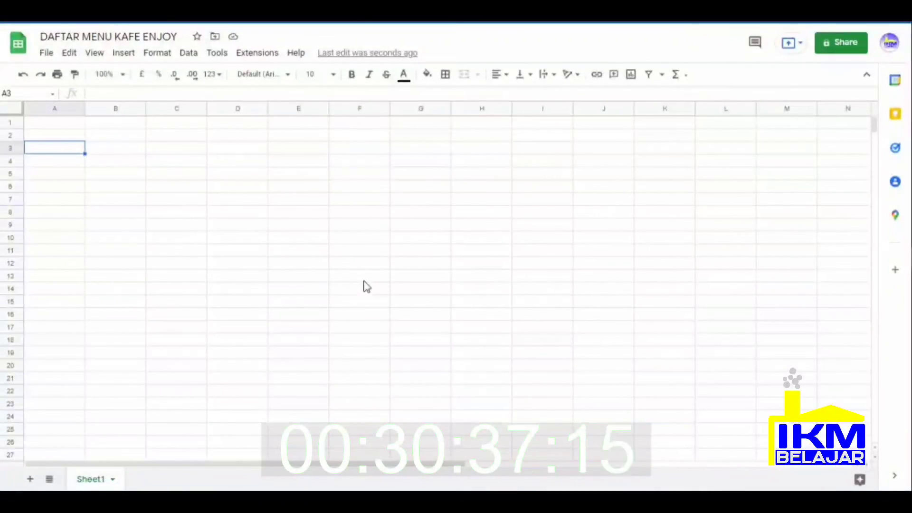
type("N")
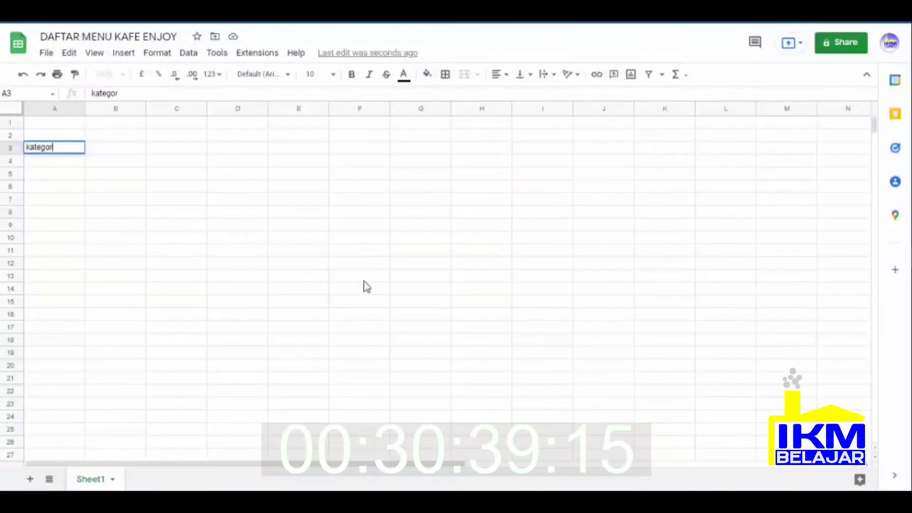
type("i")
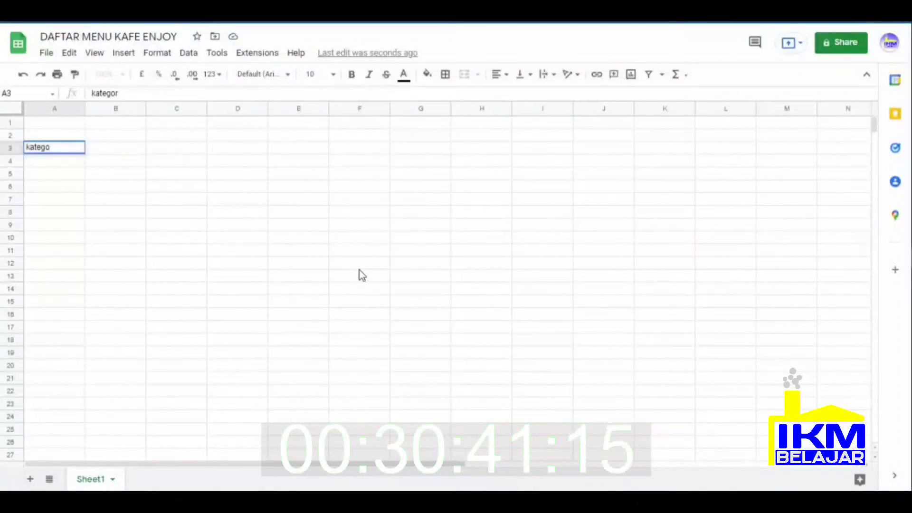
key("BackSpace")
key("BackSpace")
key("BackSpace")
key("BackSpace")
key("BackSpace")
key("BackSpace")
type("Katego")
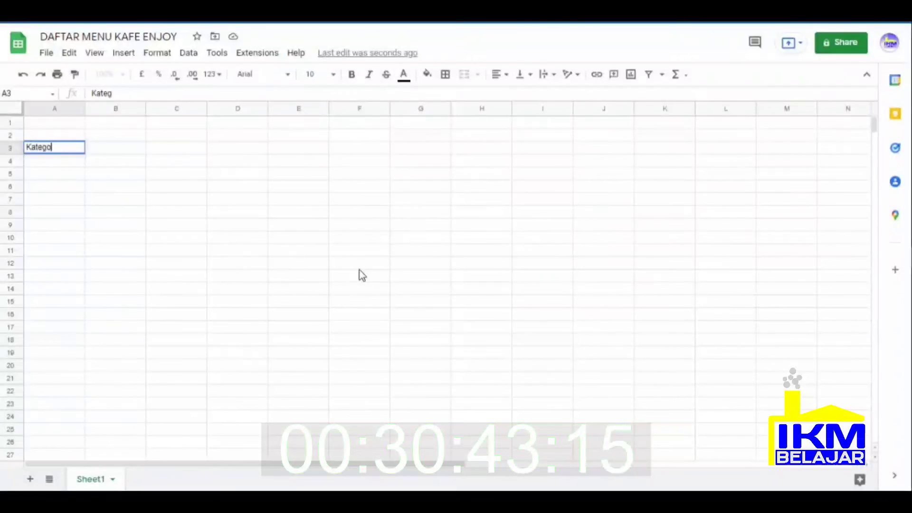
type("ri")
key("Return")
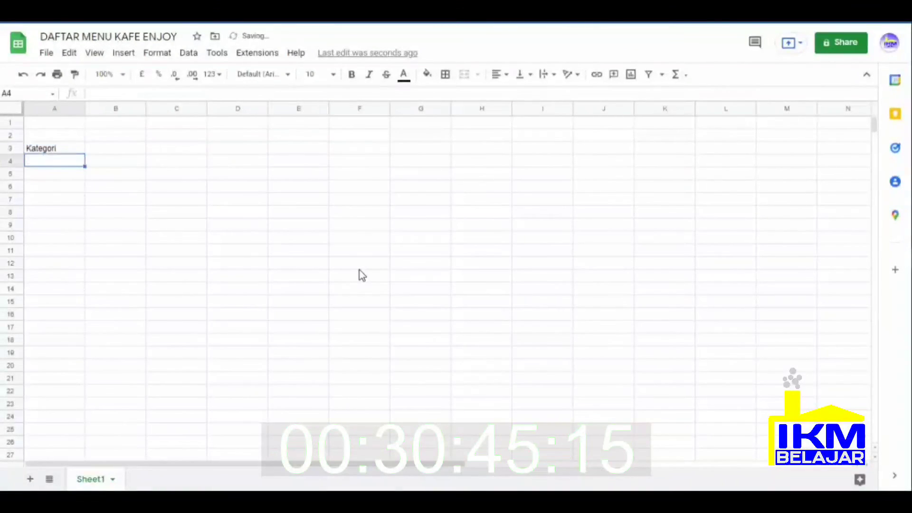
Enter Food in cell A4 below the Kategori header.
type("F")
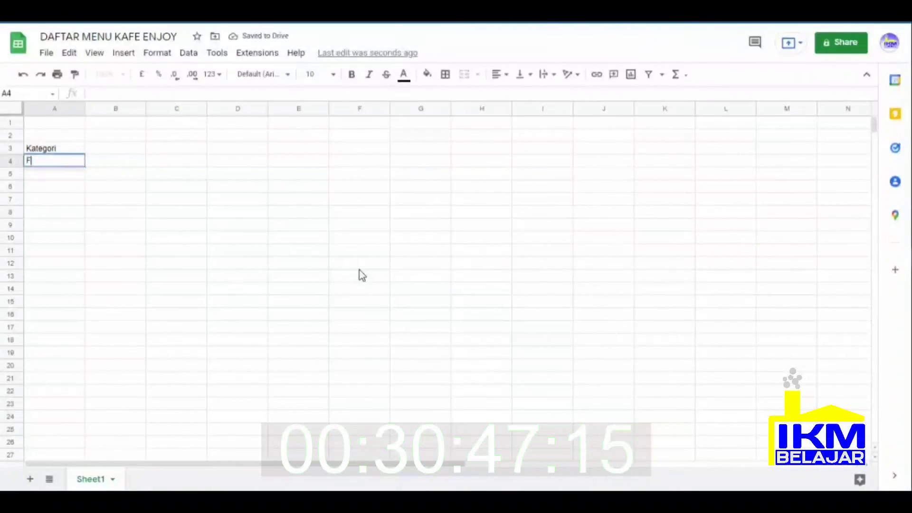
type("ood")
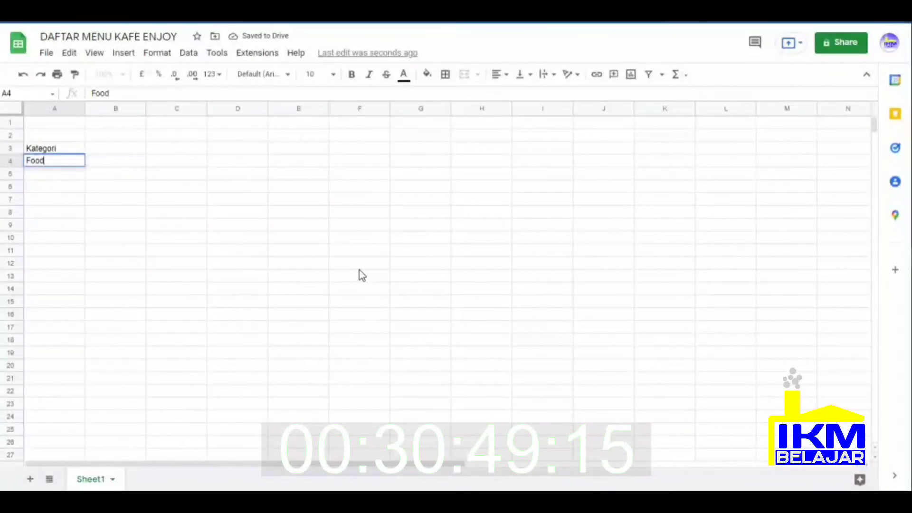
key("Return")
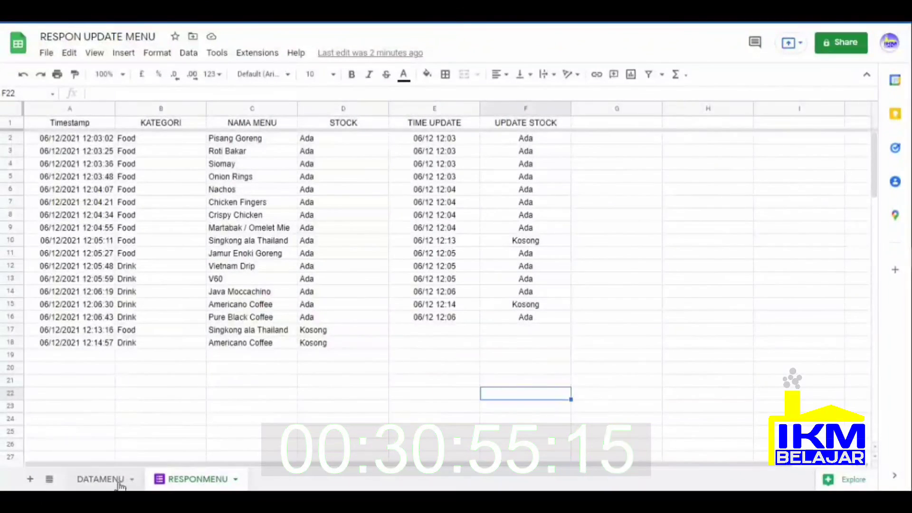
Copy the menu names in B2:B16 of the DATAMENU sheet to cell B4 of DAFTAR MENU KAFE ENJOY and fit column B to its contents.
left_click(101, 479)
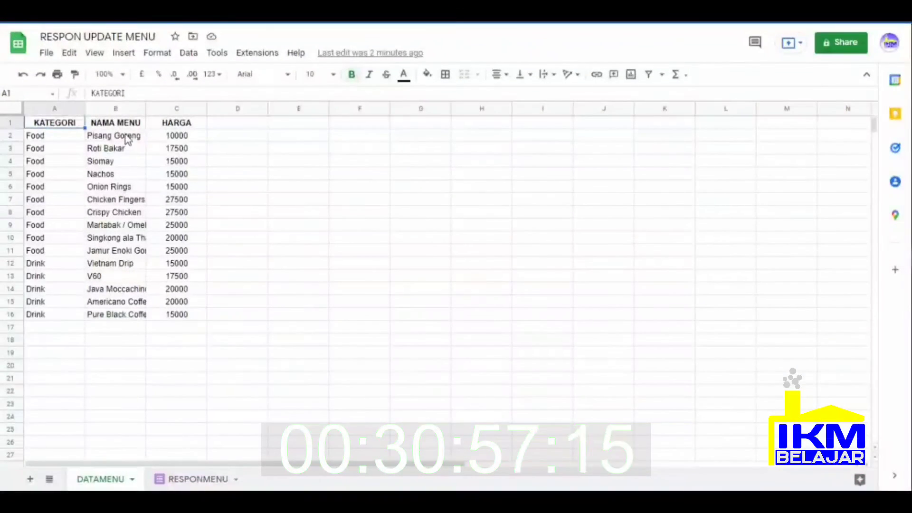
left_click_drag(127, 138, 127, 315)
right_click(127, 314)
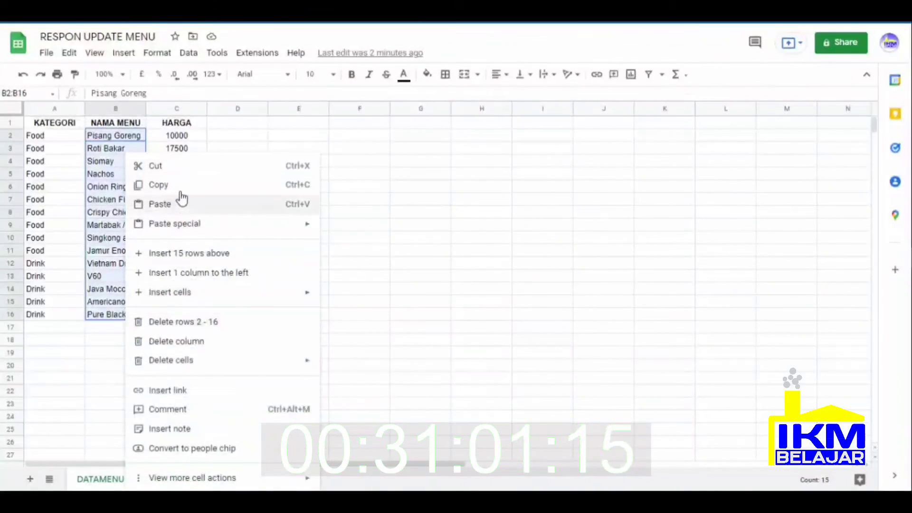
left_click(202, 183)
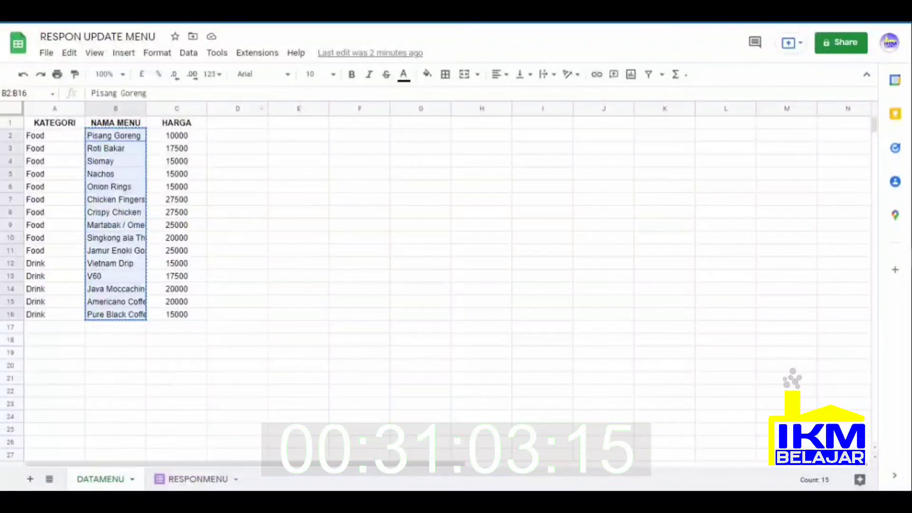
key("ctrl+Tab")
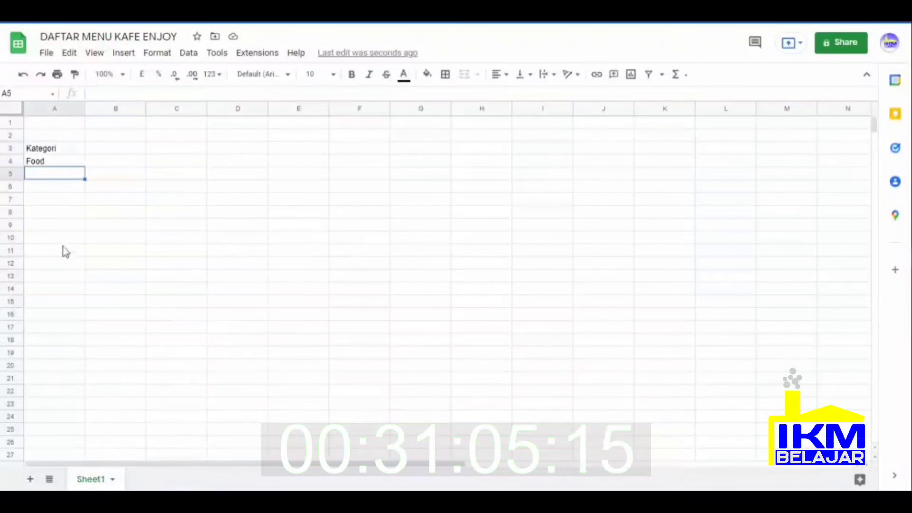
left_click(137, 165)
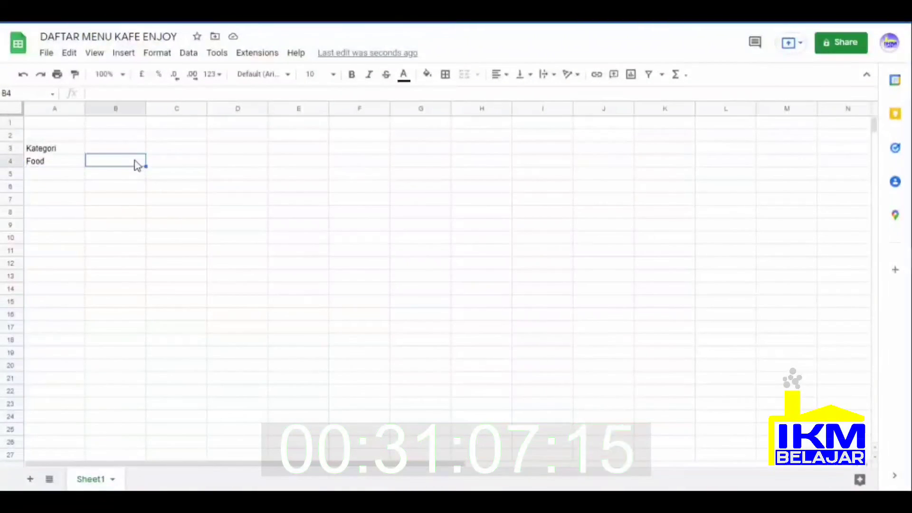
right_click(137, 165)
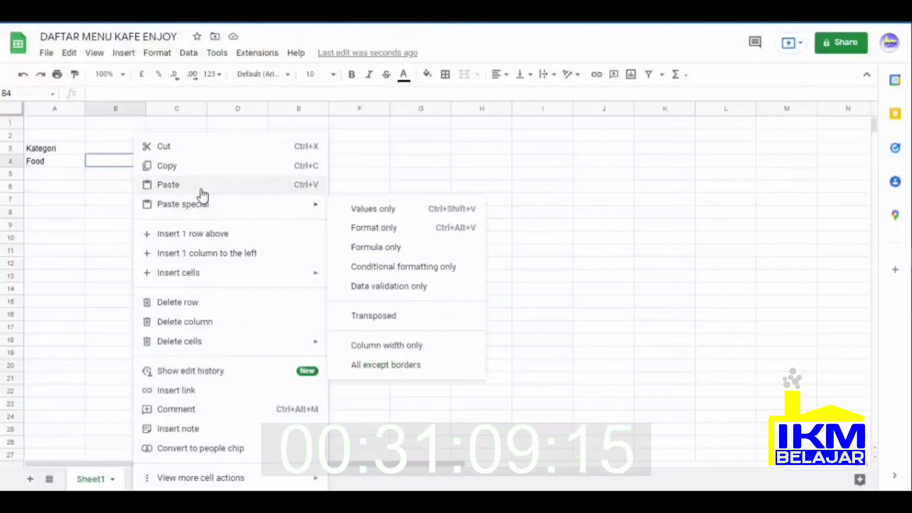
left_click(201, 189)
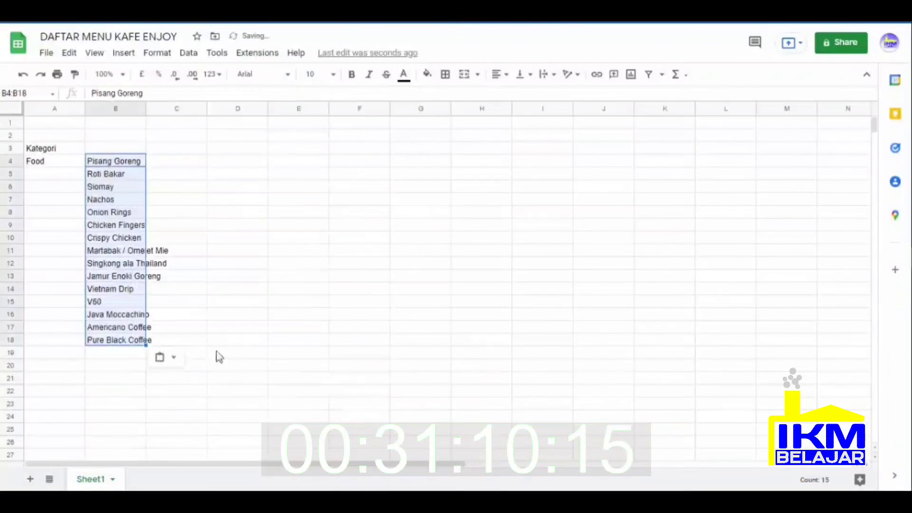
double_click(146, 109)
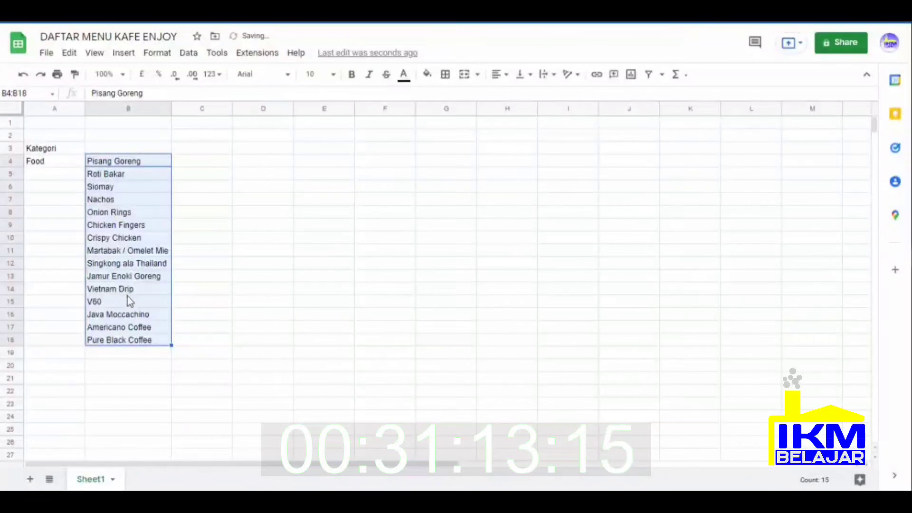
Enter the category Drink in cell A14, beside Vietnam Drip.
left_click(56, 289)
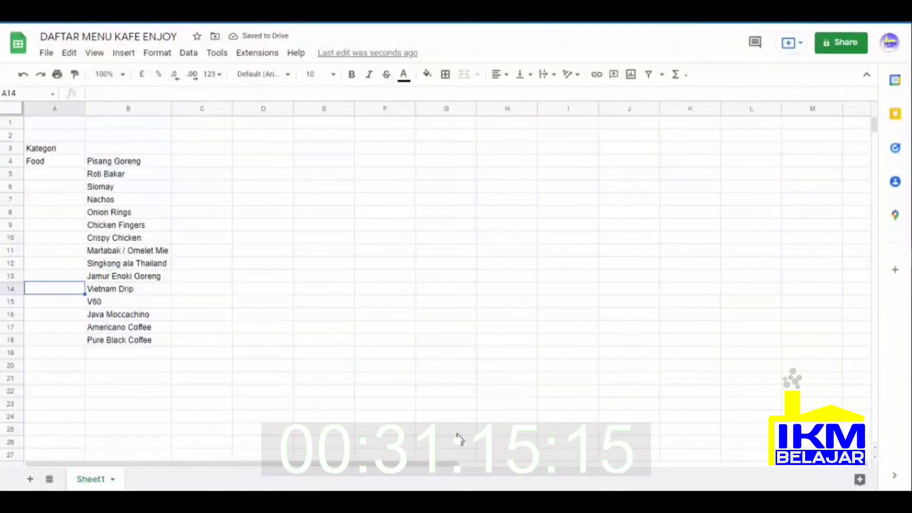
type("Drink")
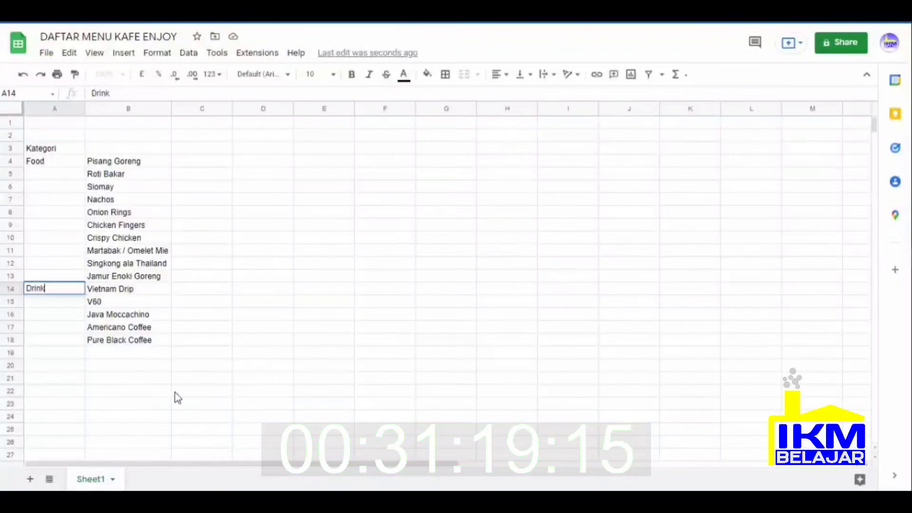
left_click(217, 396)
Enter the header Nama Menu in cell B3 above the menu names, with both words capitalised.
left_click(138, 150)
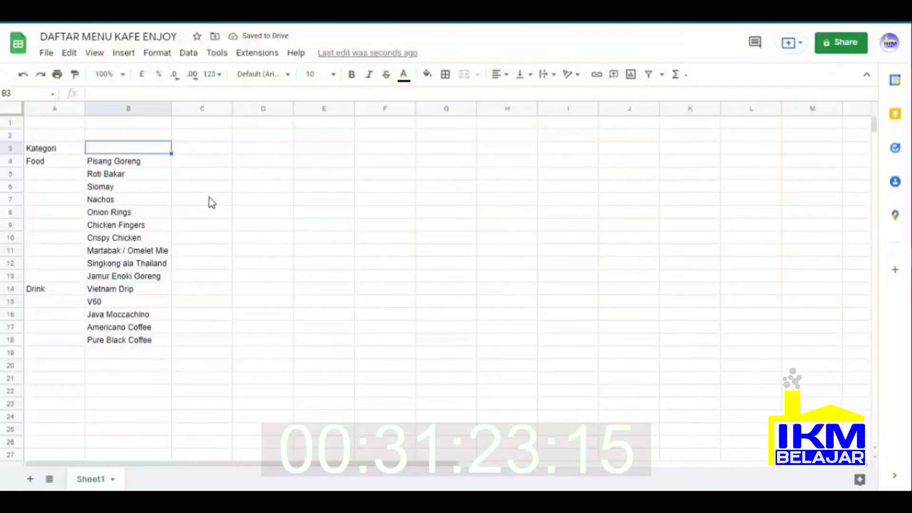
type("Nama menu")
key("Return")
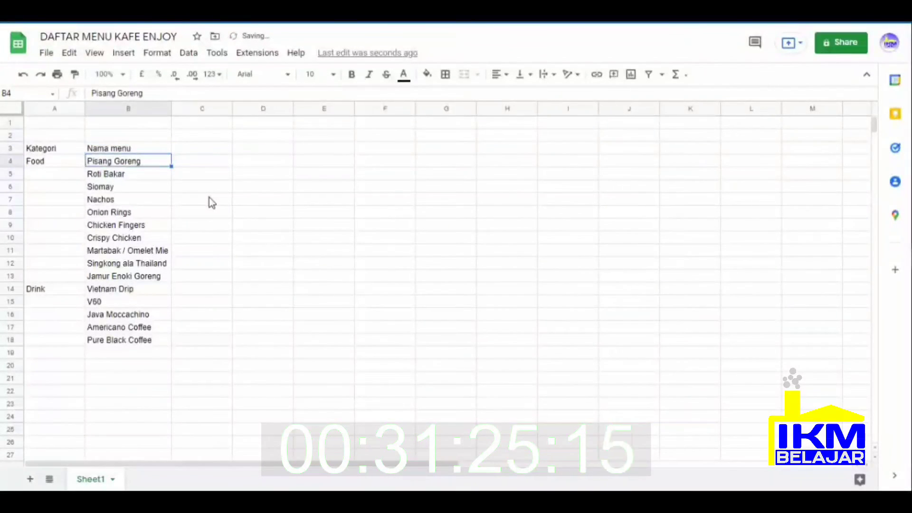
left_click(155, 147)
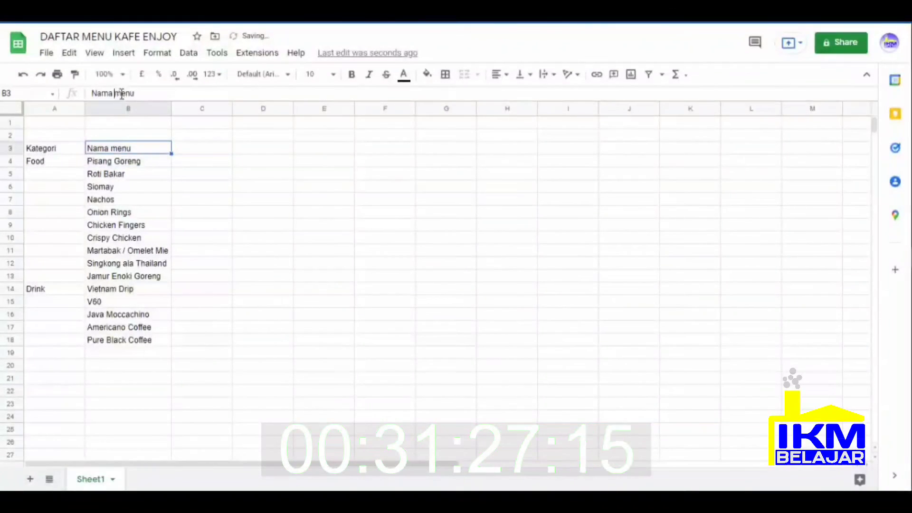
left_click(133, 94)
type("M")
key("Return")
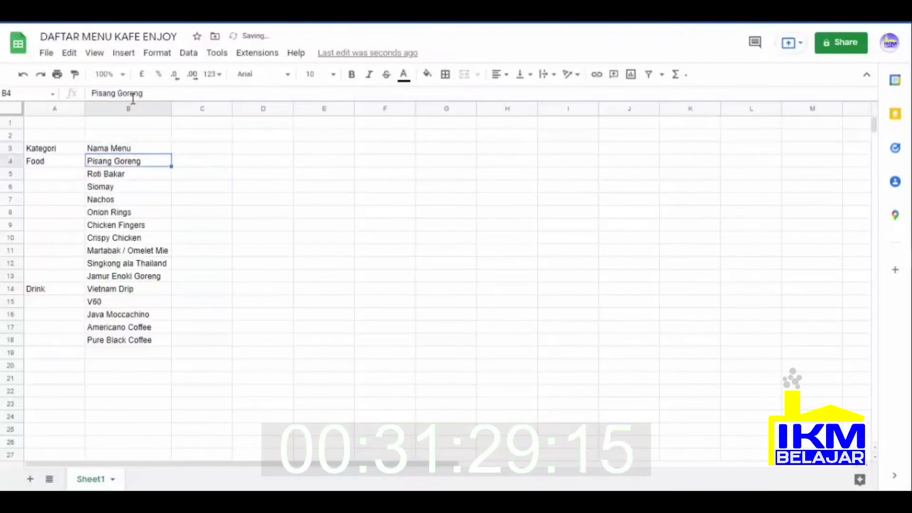
Enter the headers Harga in cell C3 and Stock in cell D3.
left_click(209, 152)
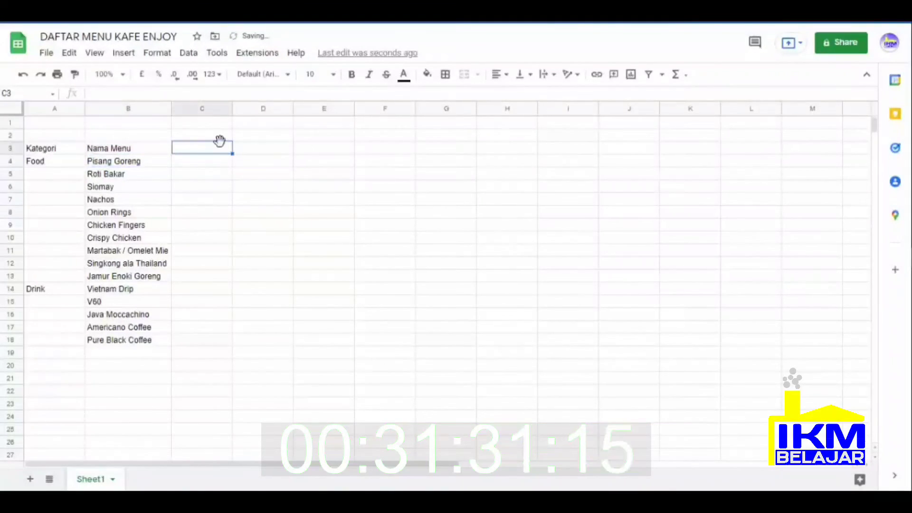
type("Harga")
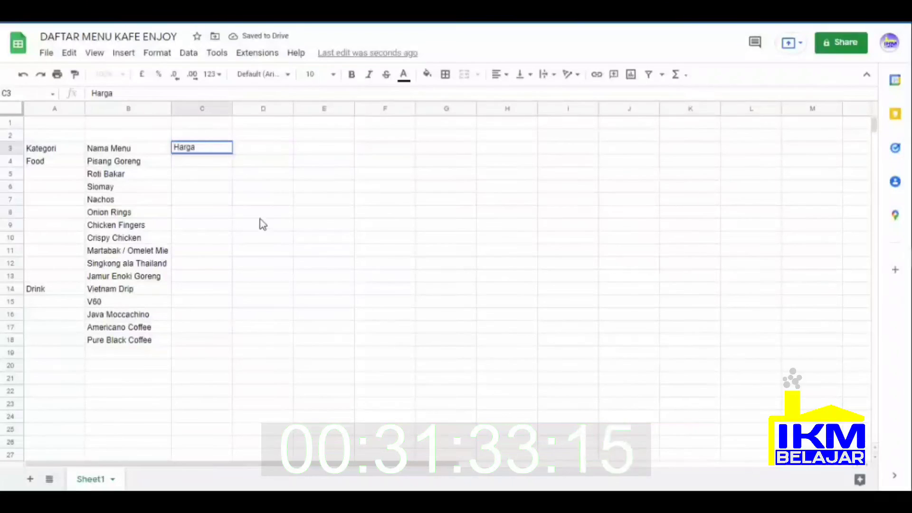
left_click(262, 224)
left_click(264, 148)
type("S")
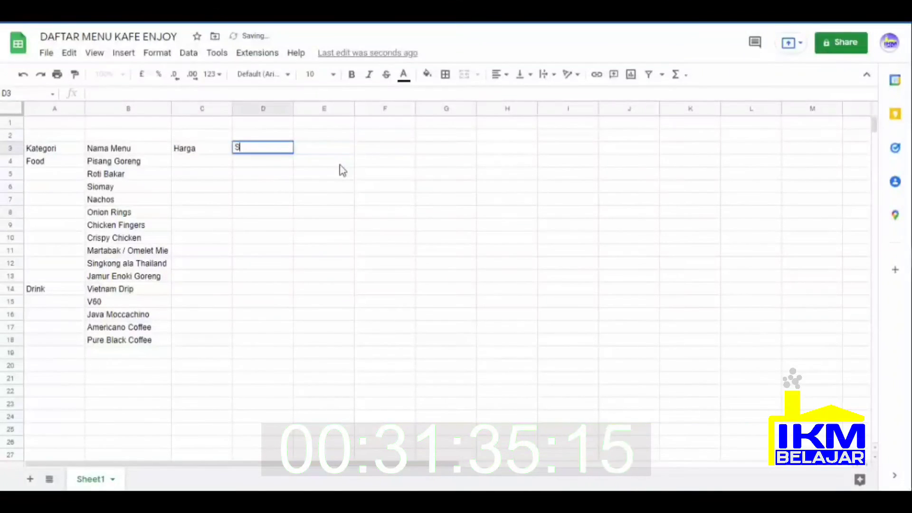
type("tock")
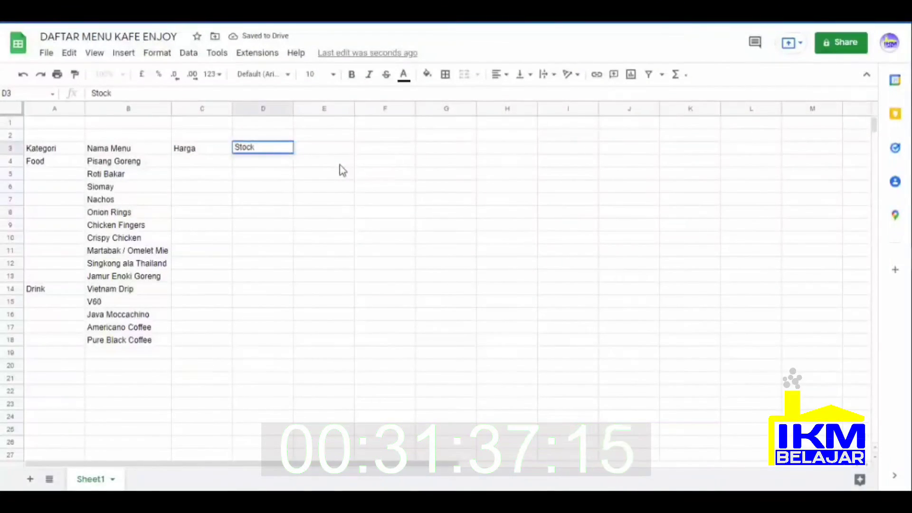
key("Return")
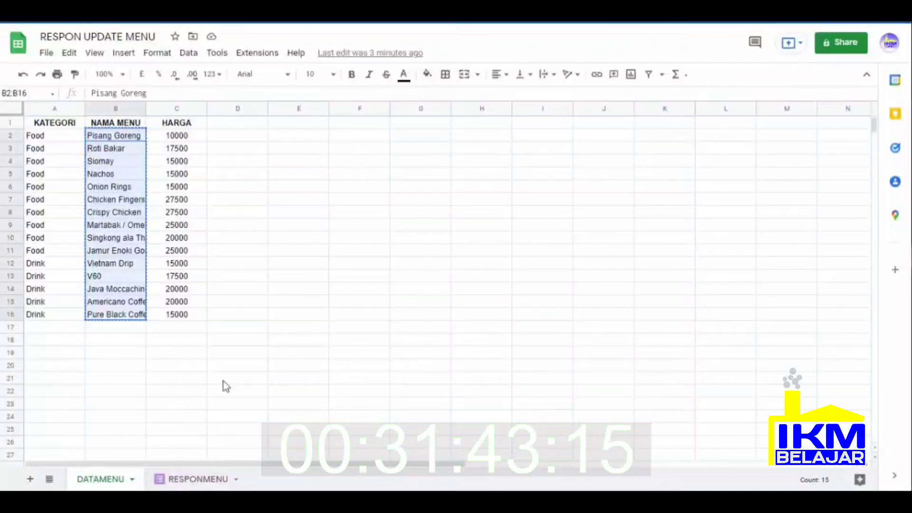
In the RESPONMENU sheet of RESPON UPDATE MENU, move the UPDATE STOCK column in front of the TIME UPDATE column.
left_click(208, 484)
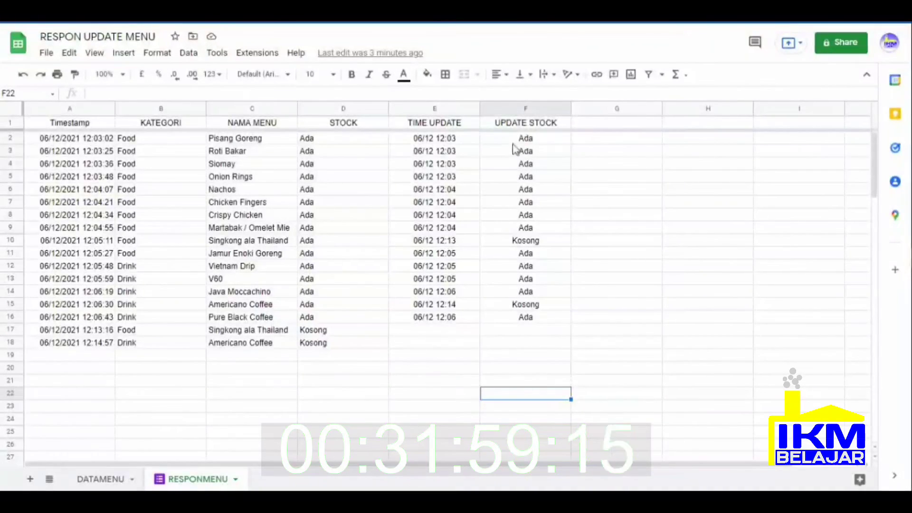
left_click(526, 108)
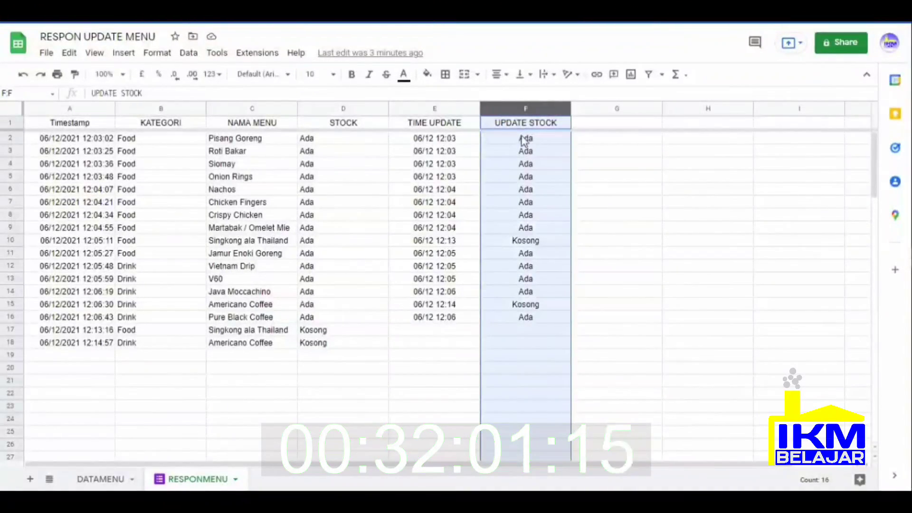
left_click_drag(536, 109, 436, 109)
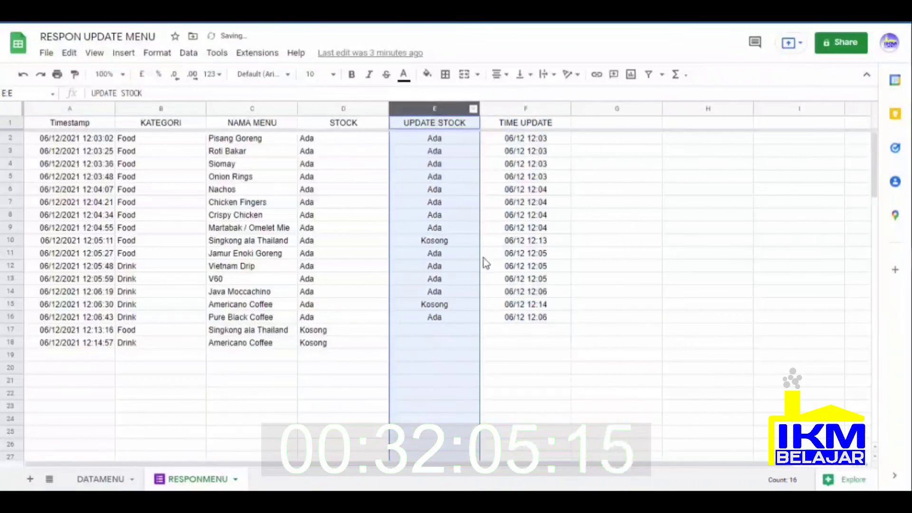
left_click(736, 293)
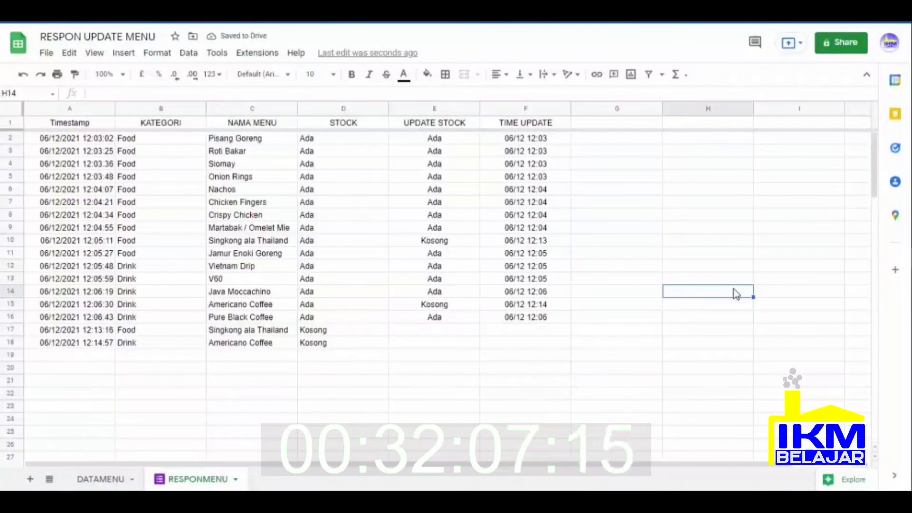